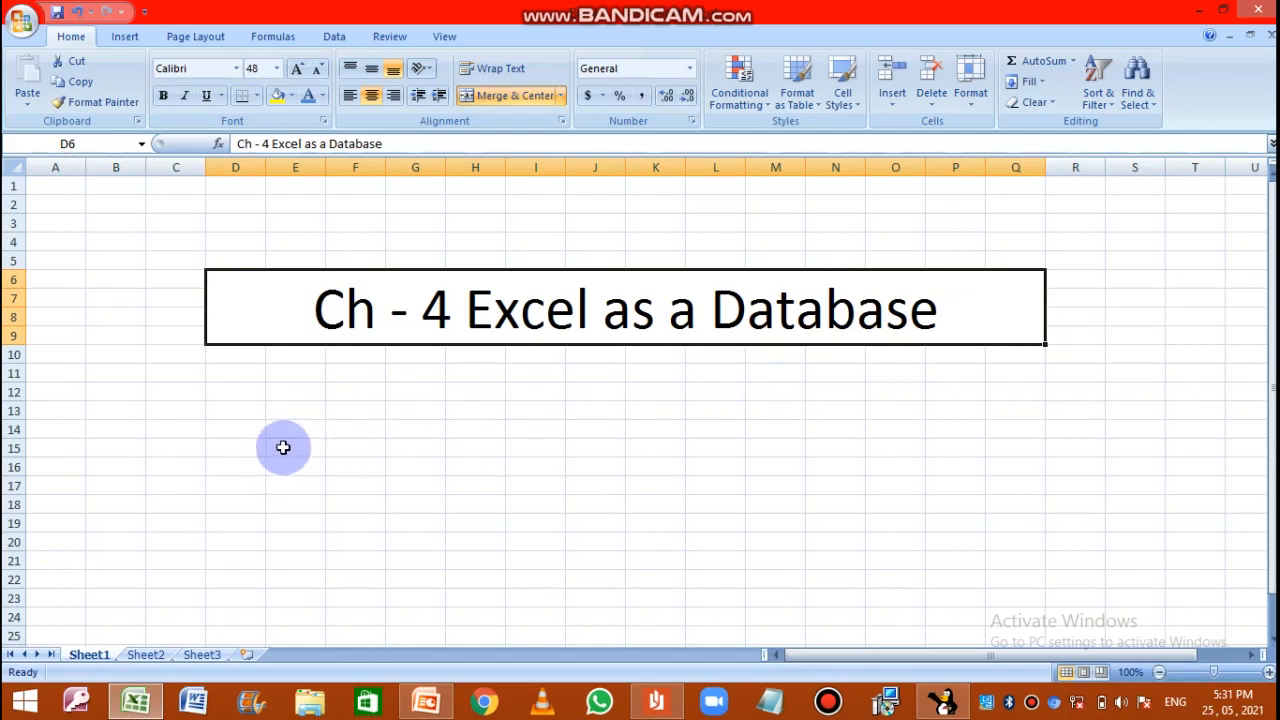
- Open Sheet3 and highlight each field column of the student table in turn, from Adm No through Address
left_click(202, 658)
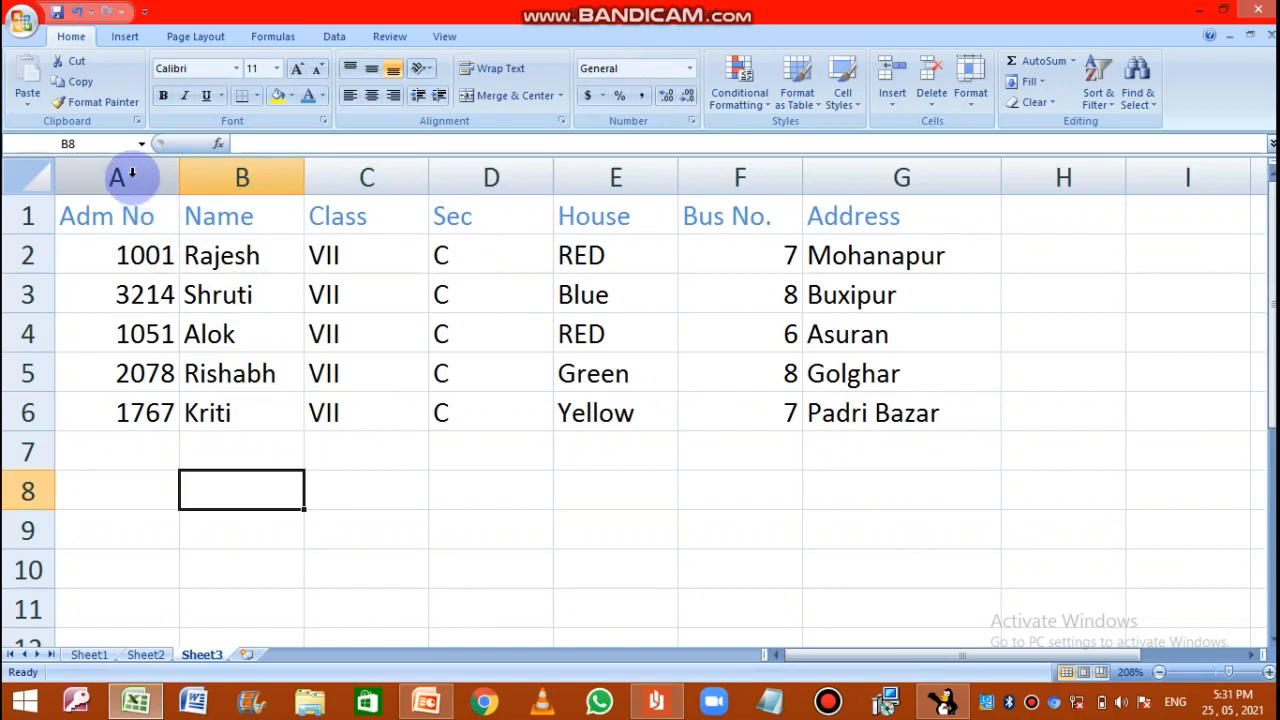
left_click(132, 177)
left_click(235, 176)
left_click(339, 177)
left_click(471, 177)
left_click(640, 177)
left_click(725, 177)
left_click(845, 180)
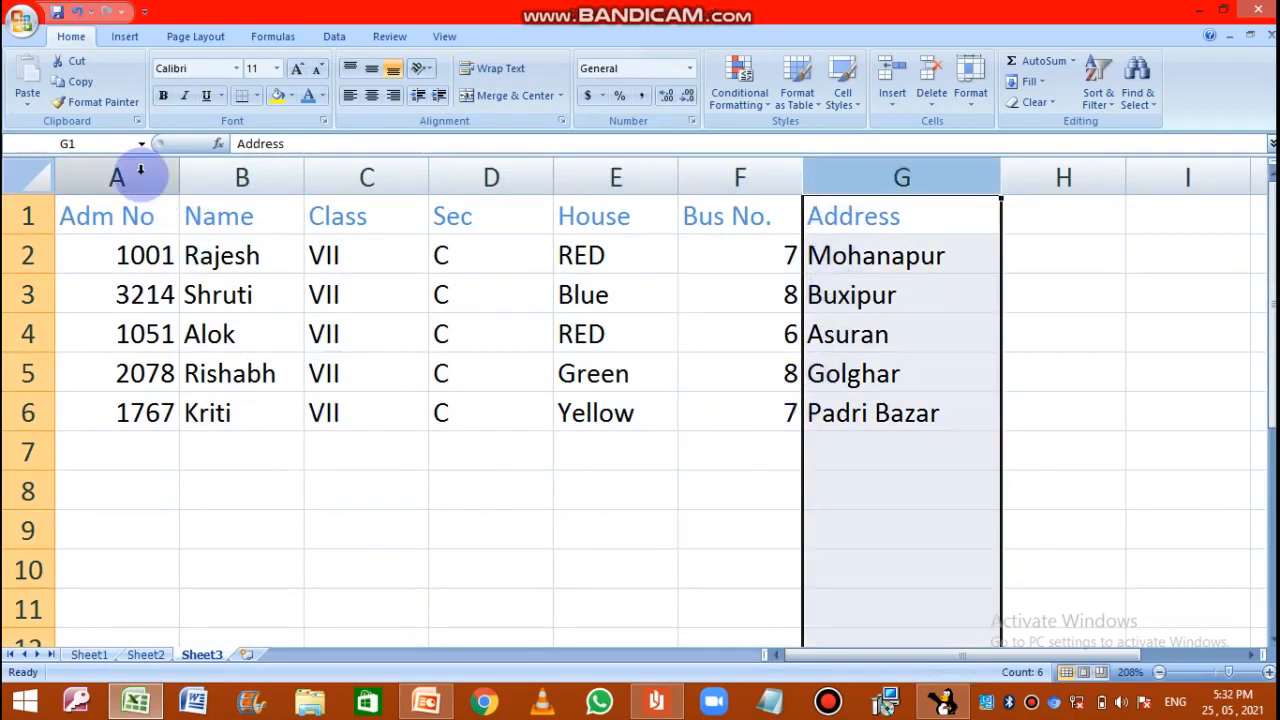
- Go through columns A to G a second time, examining the entries stored under each field
left_click(141, 170)
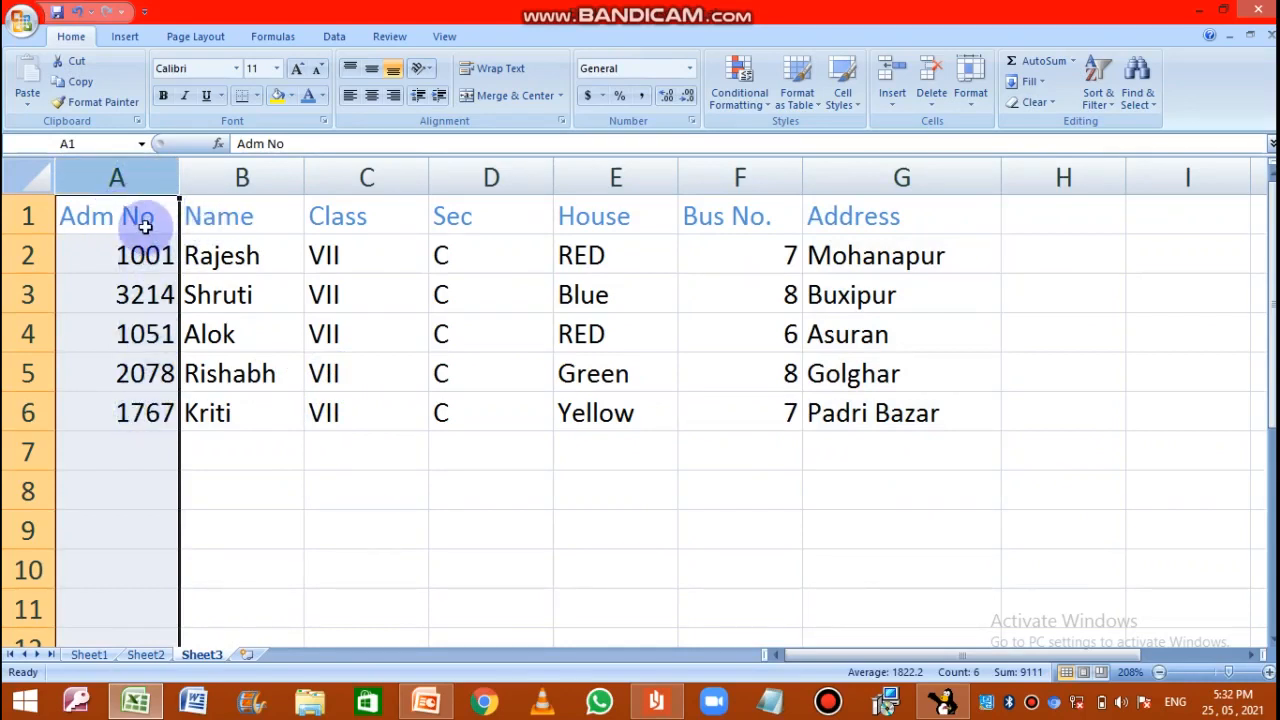
left_click(261, 176)
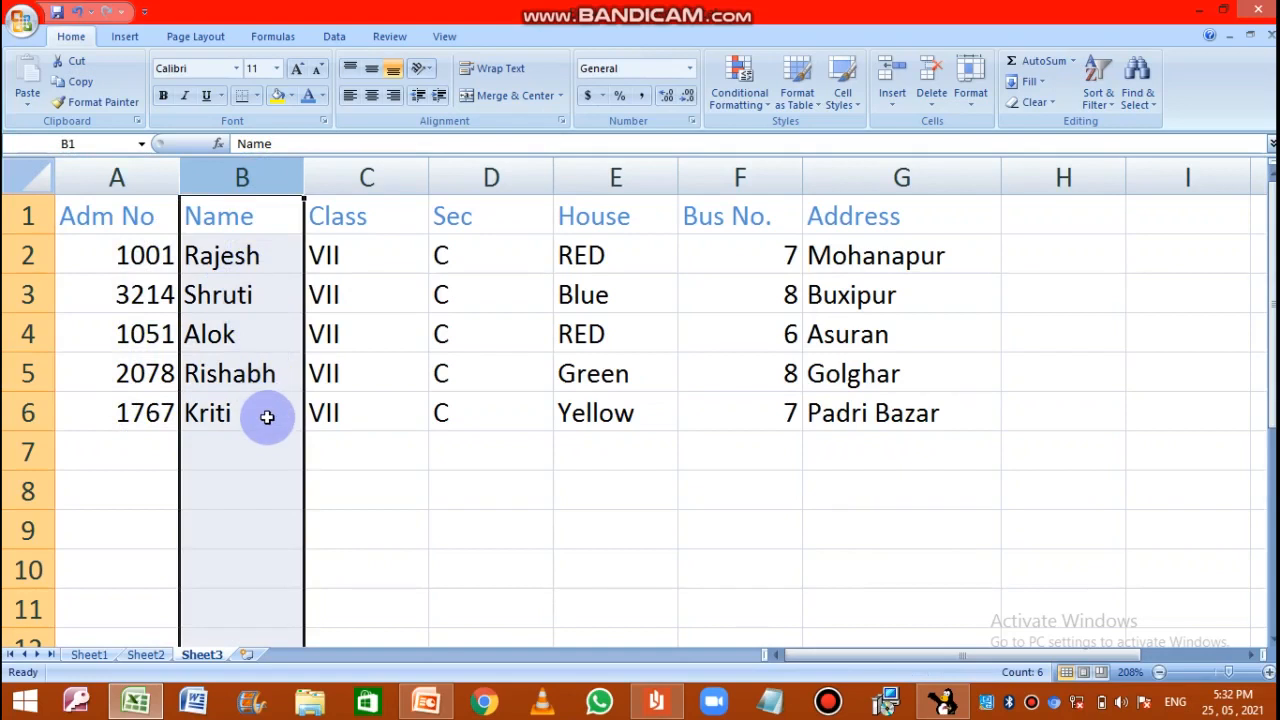
left_click(367, 177)
left_click(478, 175)
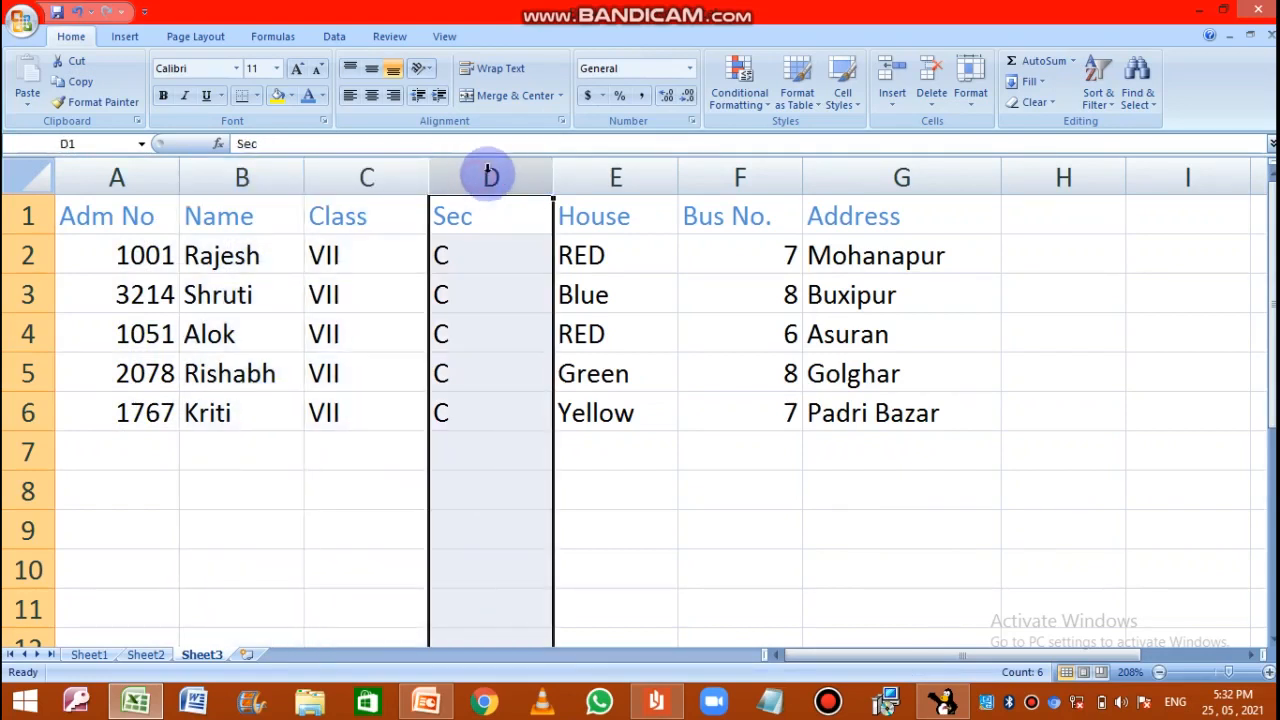
left_click(620, 177)
left_click(727, 175)
left_click(851, 182)
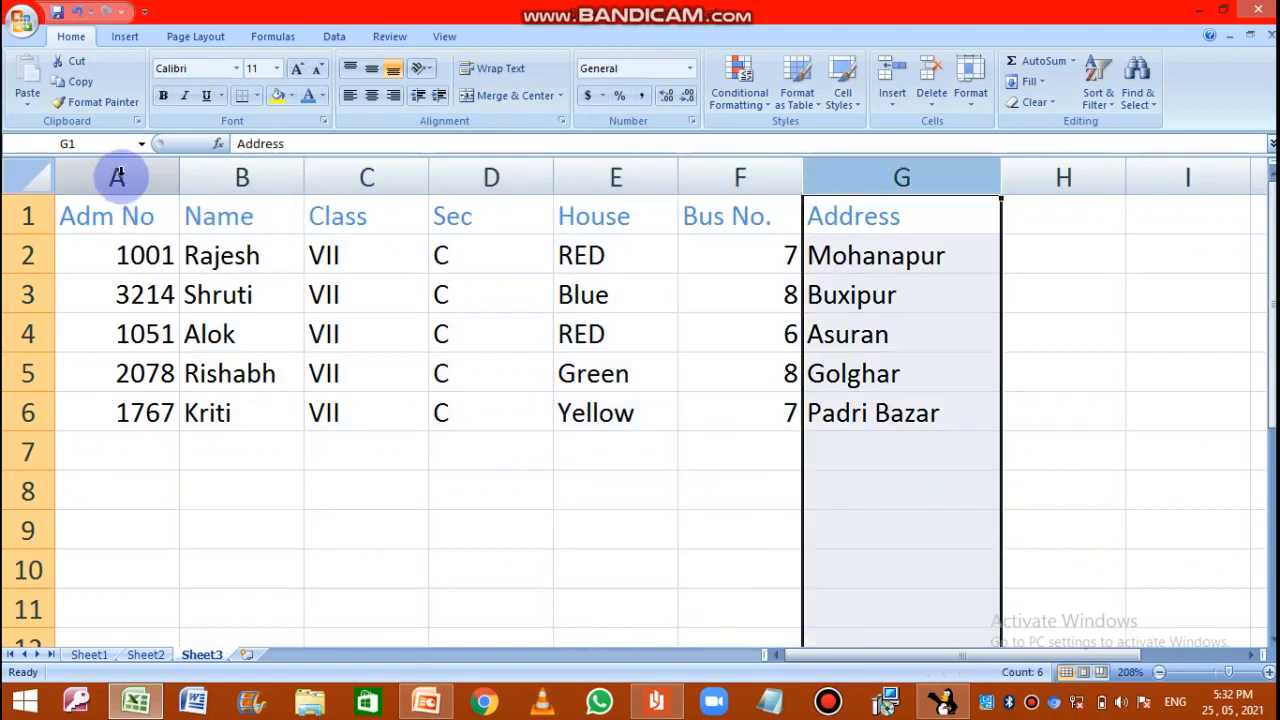
- Select each field heading in row 1 in turn, from Adm No in A1 to Address in G1
left_click(112, 215)
left_click(246, 213)
left_click(377, 219)
left_click(493, 217)
left_click(651, 206)
left_click(745, 213)
left_click(857, 205)
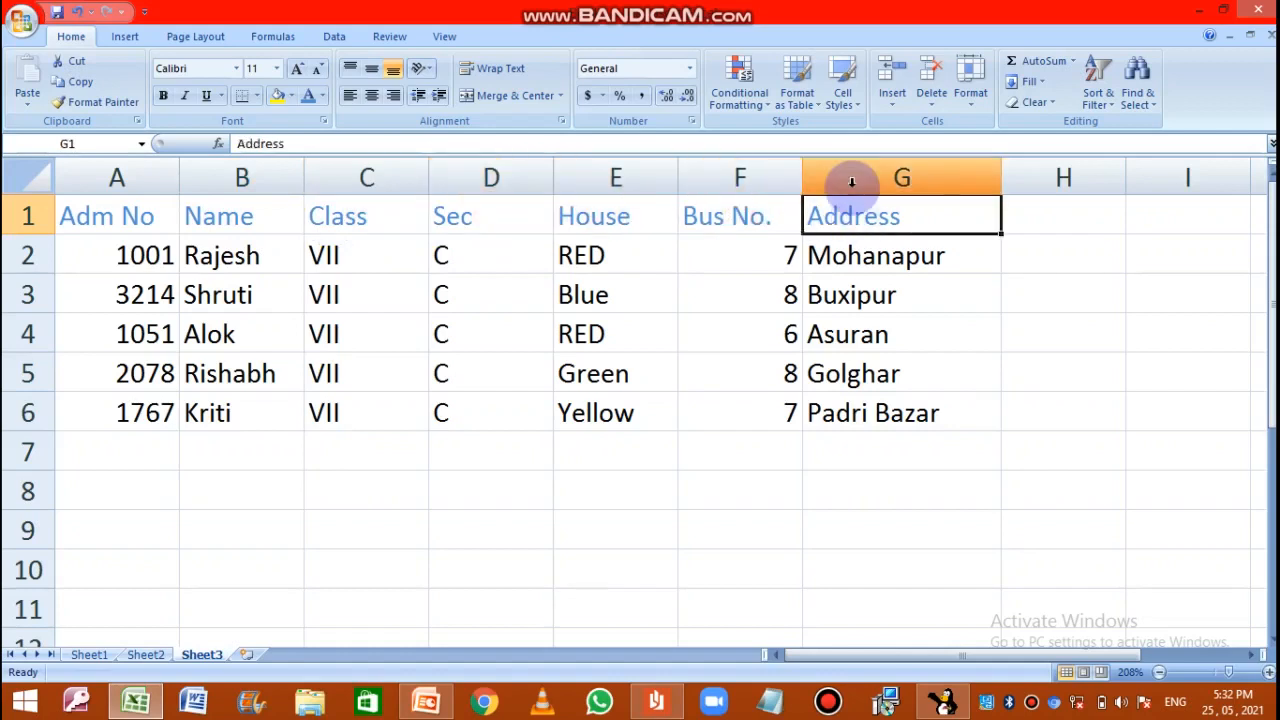
- Highlight the field columns in reverse order, from Address back to Adm No
left_click(852, 180)
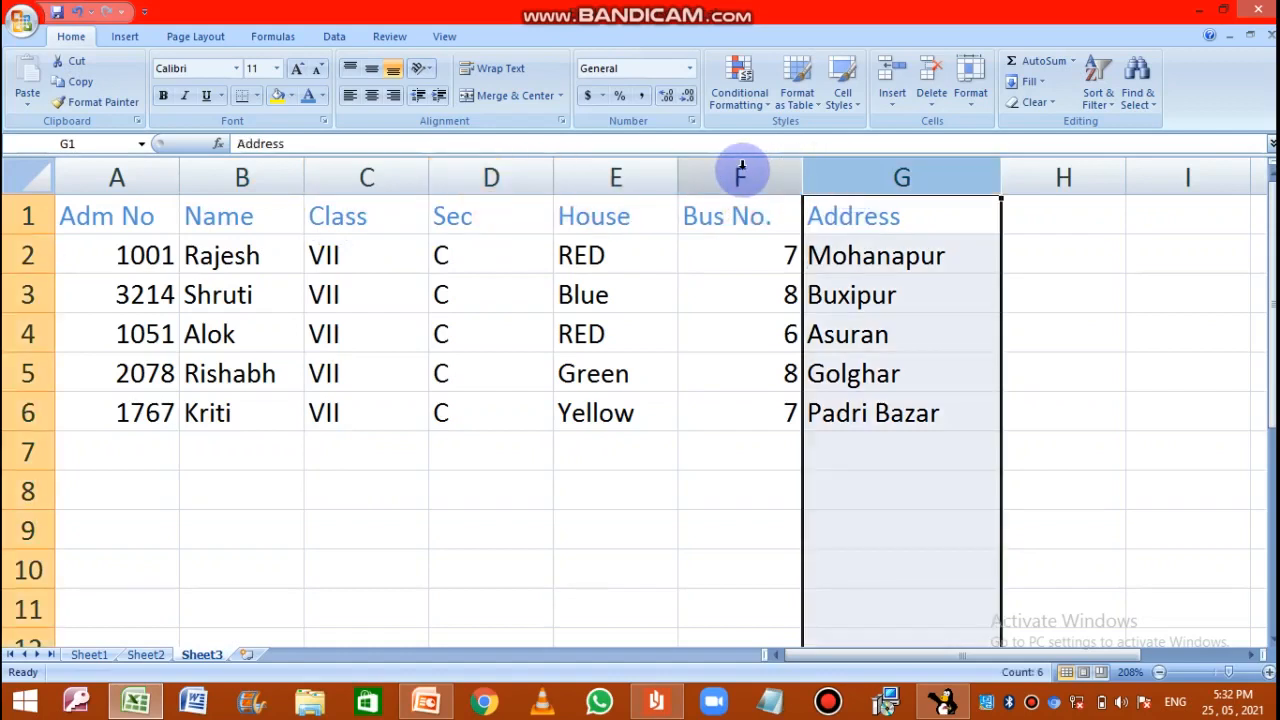
left_click(741, 172)
left_click(606, 177)
left_click(494, 177)
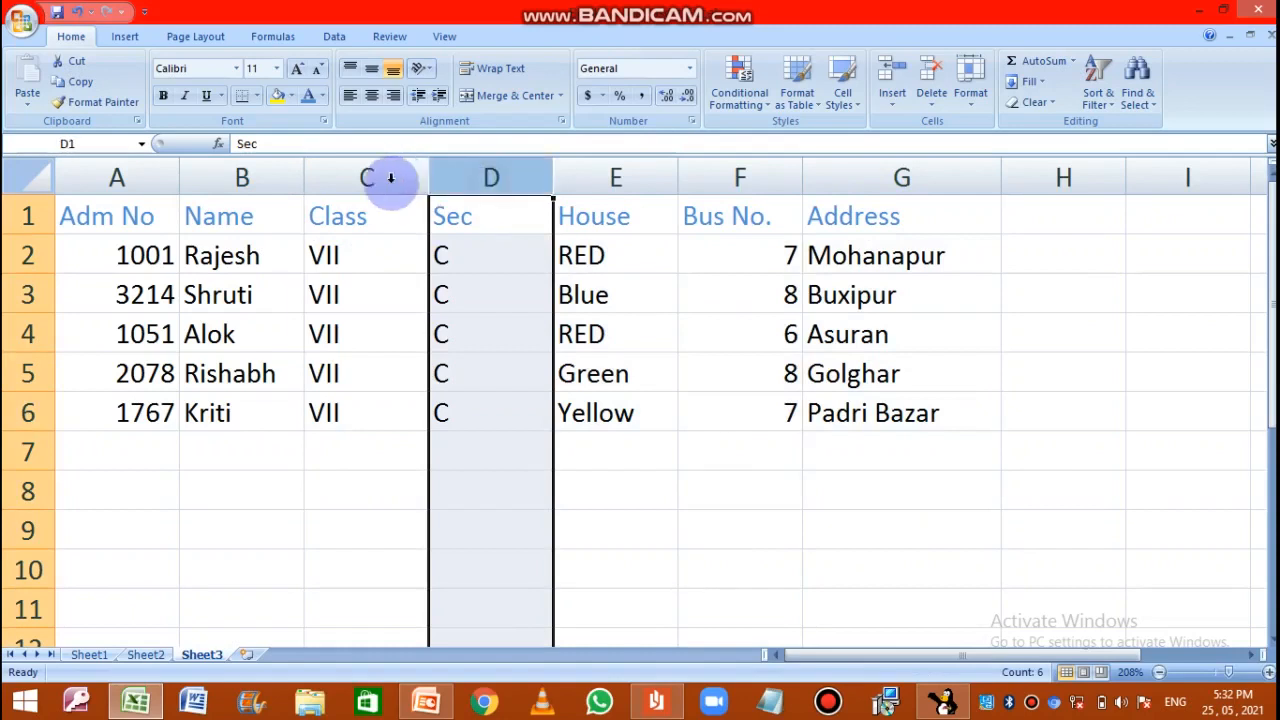
left_click(366, 177)
left_click(246, 177)
left_click(101, 172)
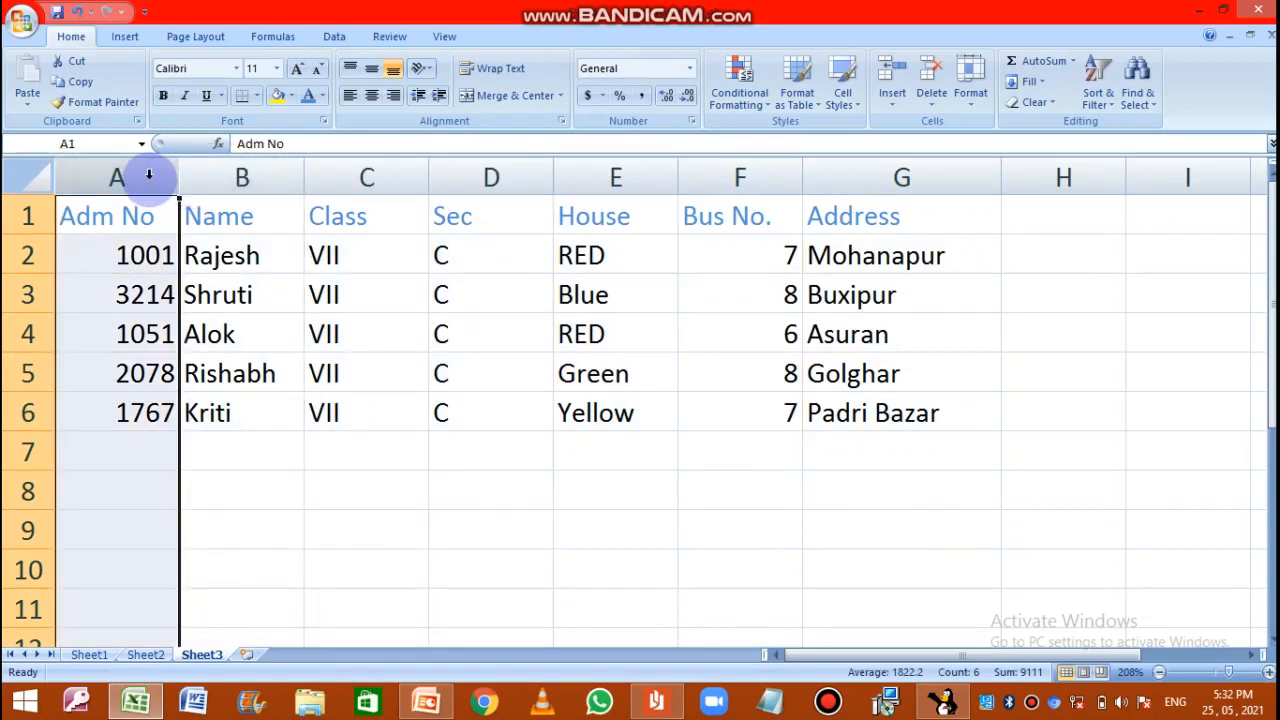
- Select the whole table A1:G6, then highlight its Address, Bus No., House, Name and Adm No columns
left_click_drag(134, 212, 846, 408)
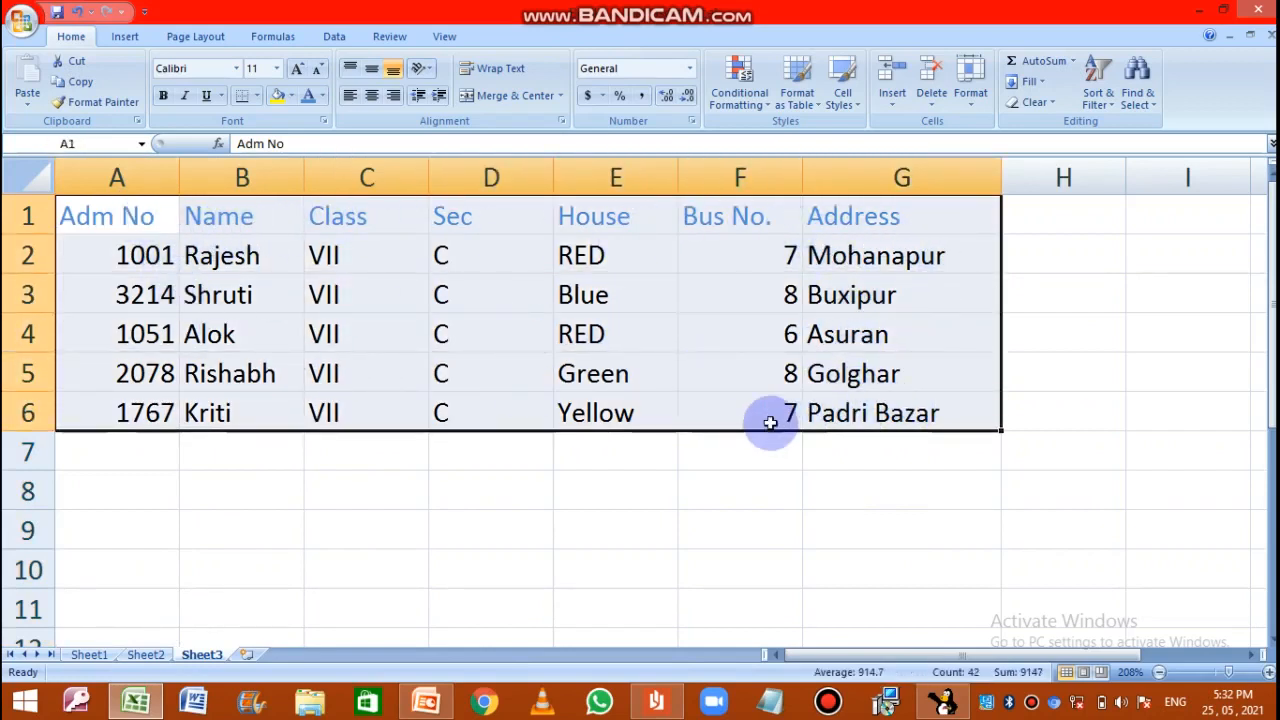
left_click(831, 177)
left_click(746, 177)
left_click(597, 172)
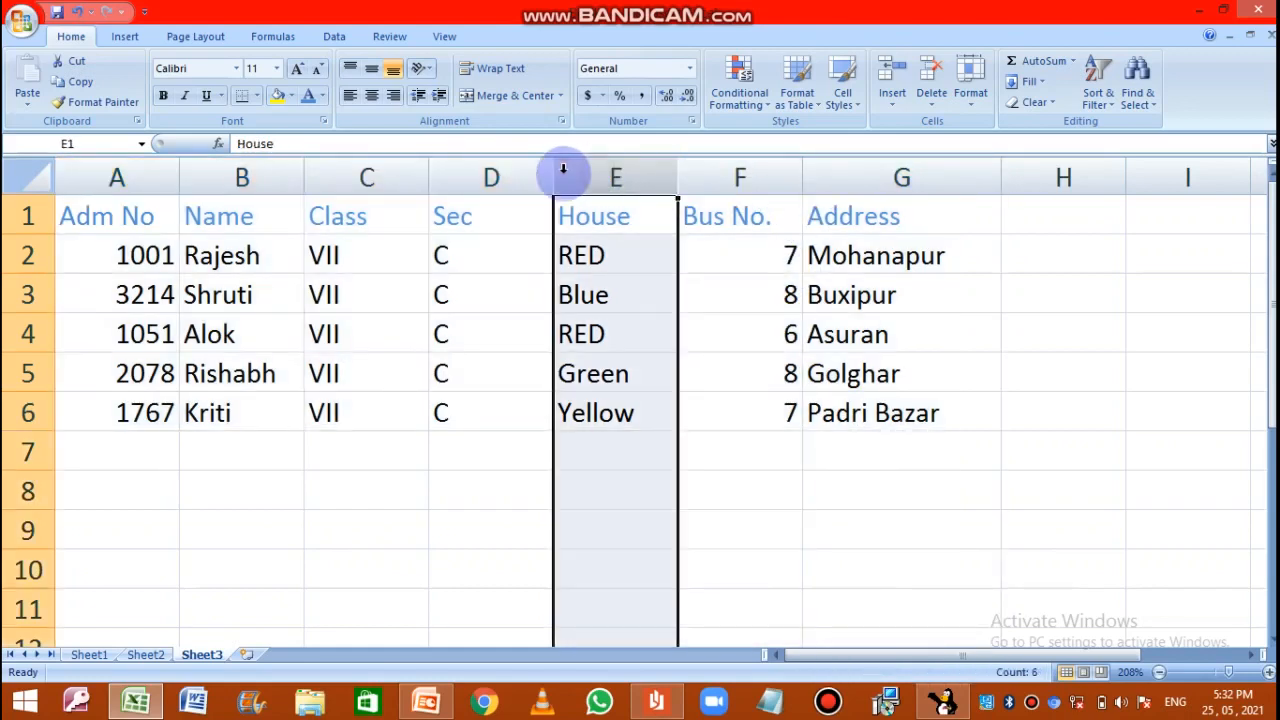
left_click(197, 174)
left_click(96, 168)
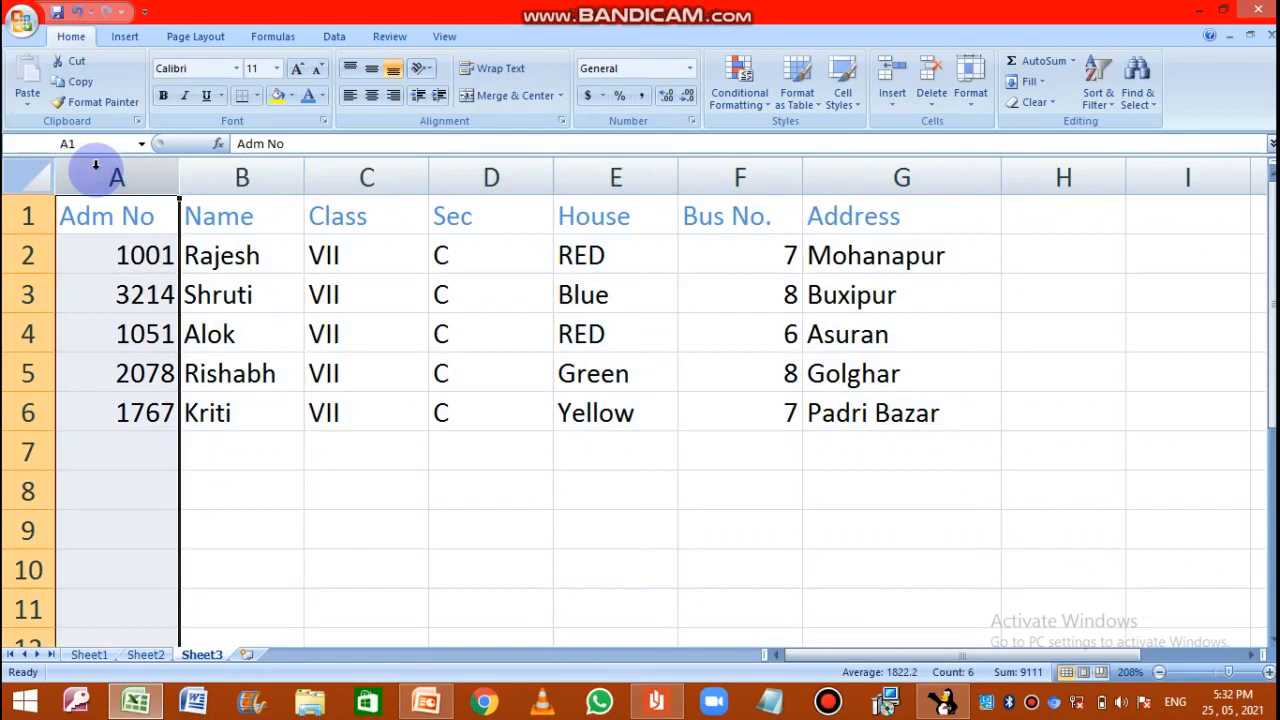
- Highlight the first two student rows and enter the label "record" beside row 3 in cell H3
left_click(29, 255)
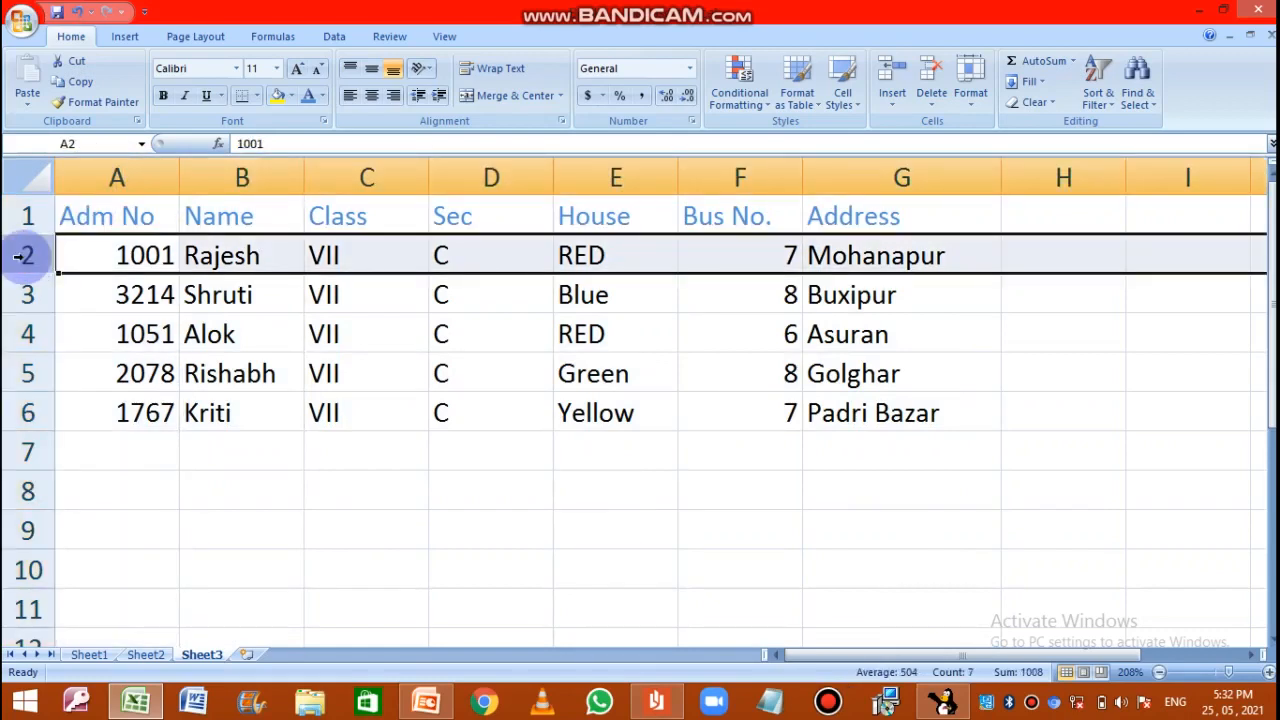
left_click(20, 297)
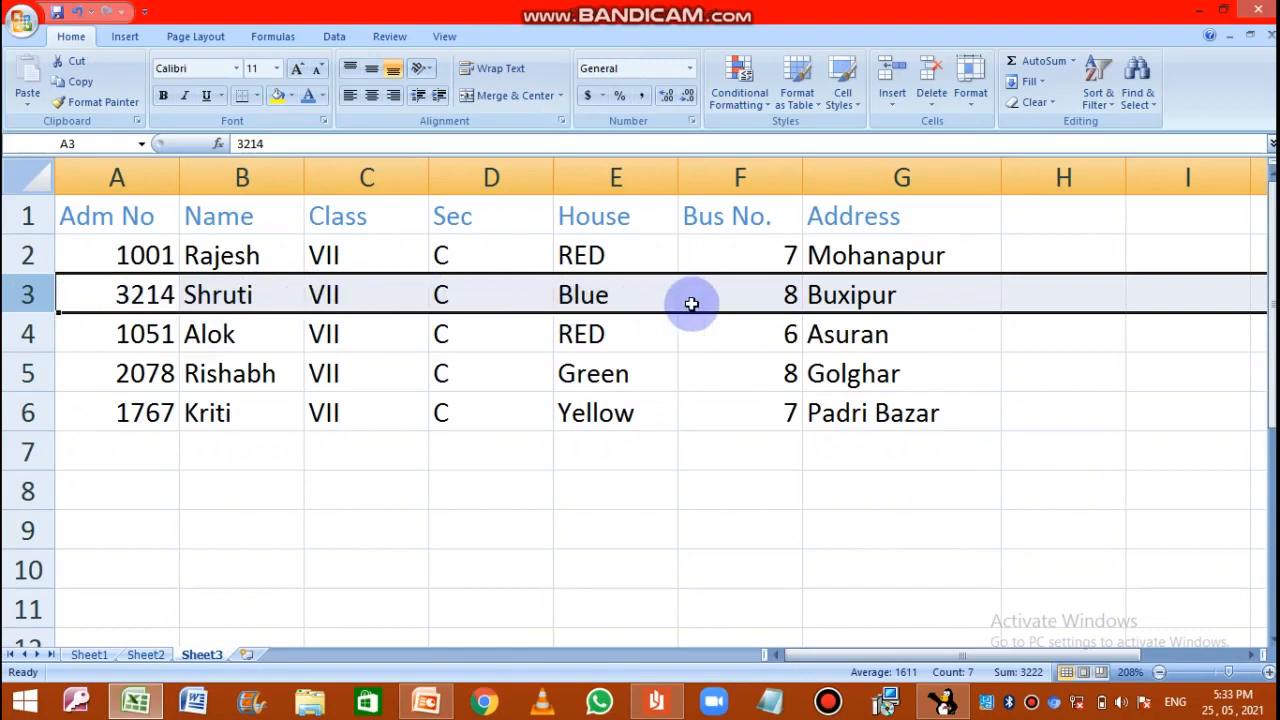
left_click(1032, 296)
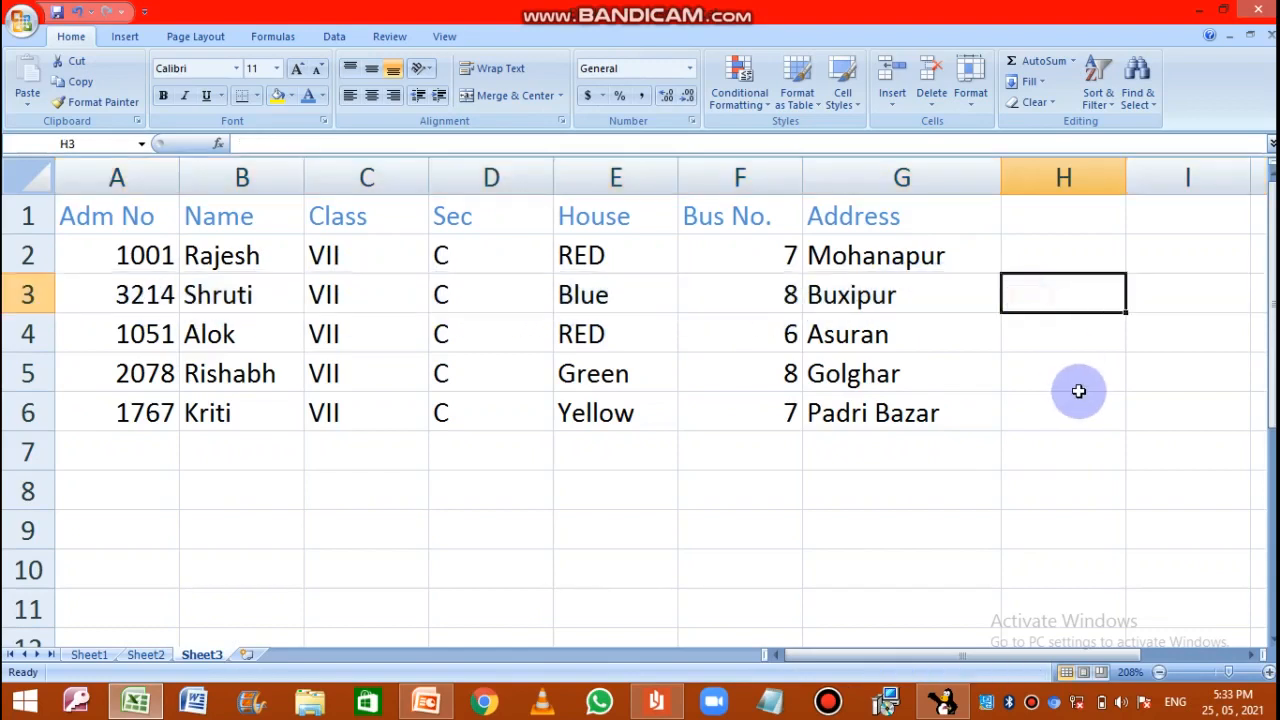
type("record")
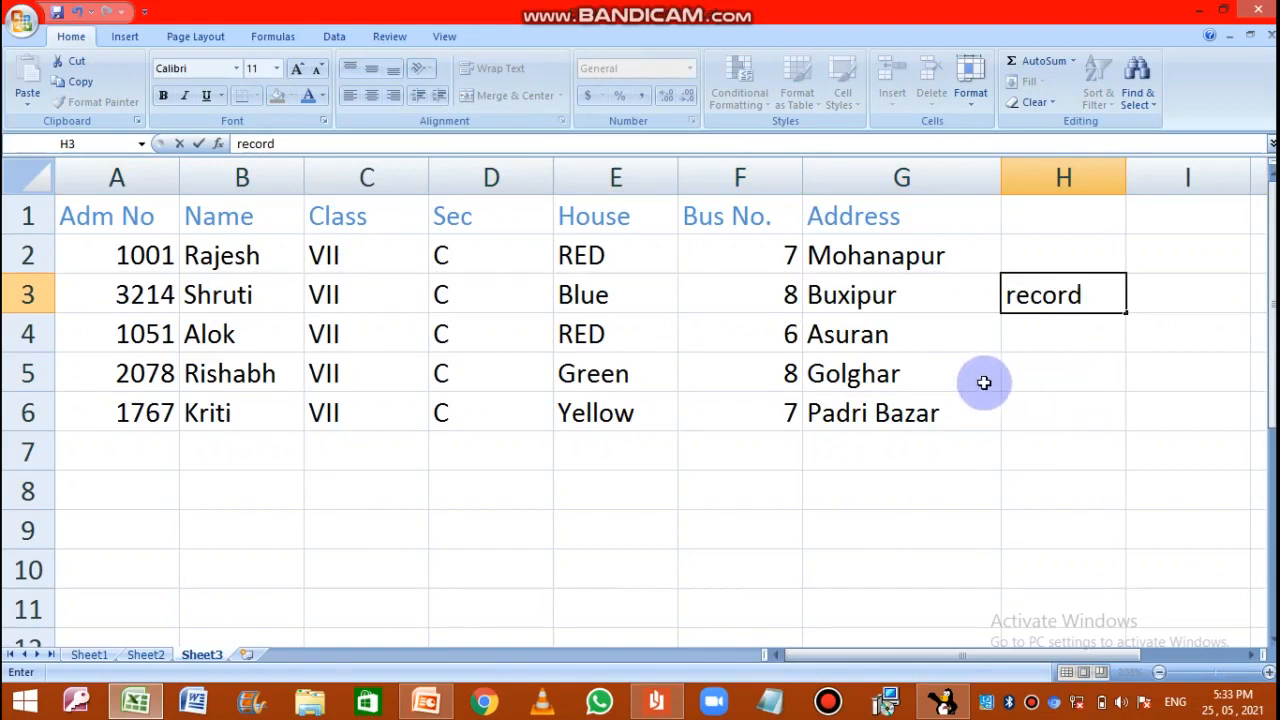
- Highlight row 4 and enter the label "record" beside it in cell H4
left_click(25, 334)
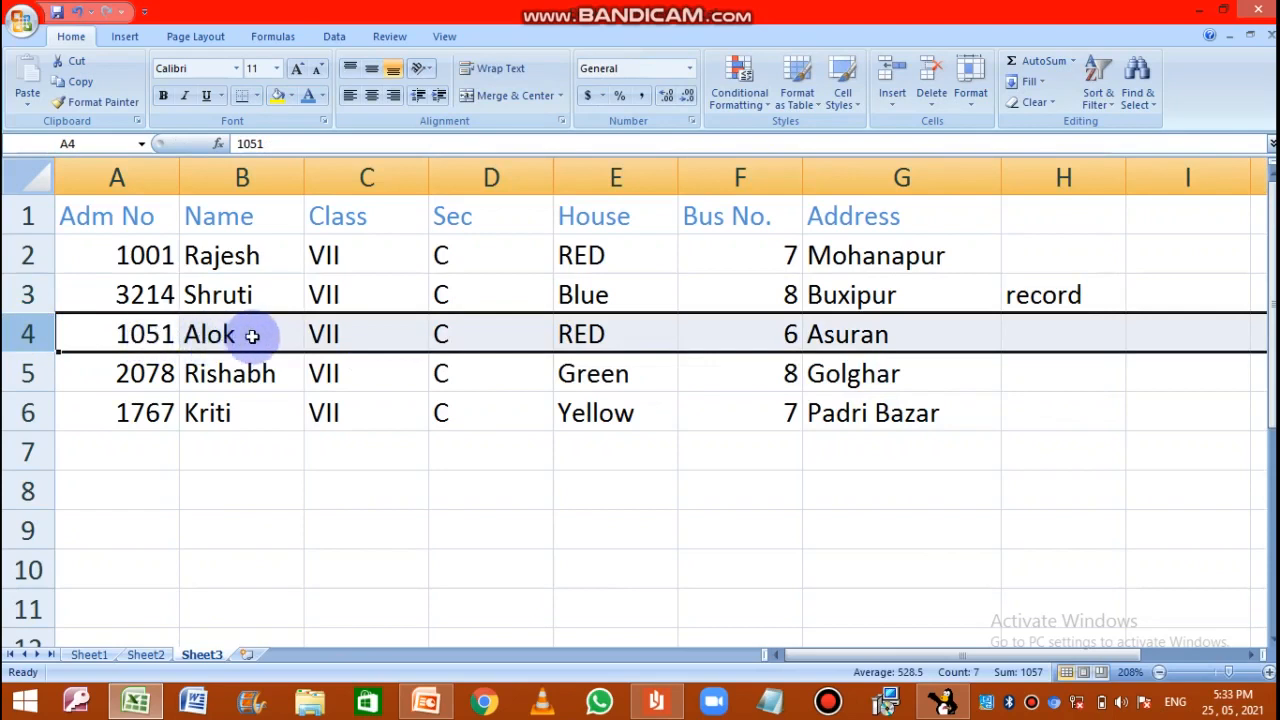
left_click(1040, 332)
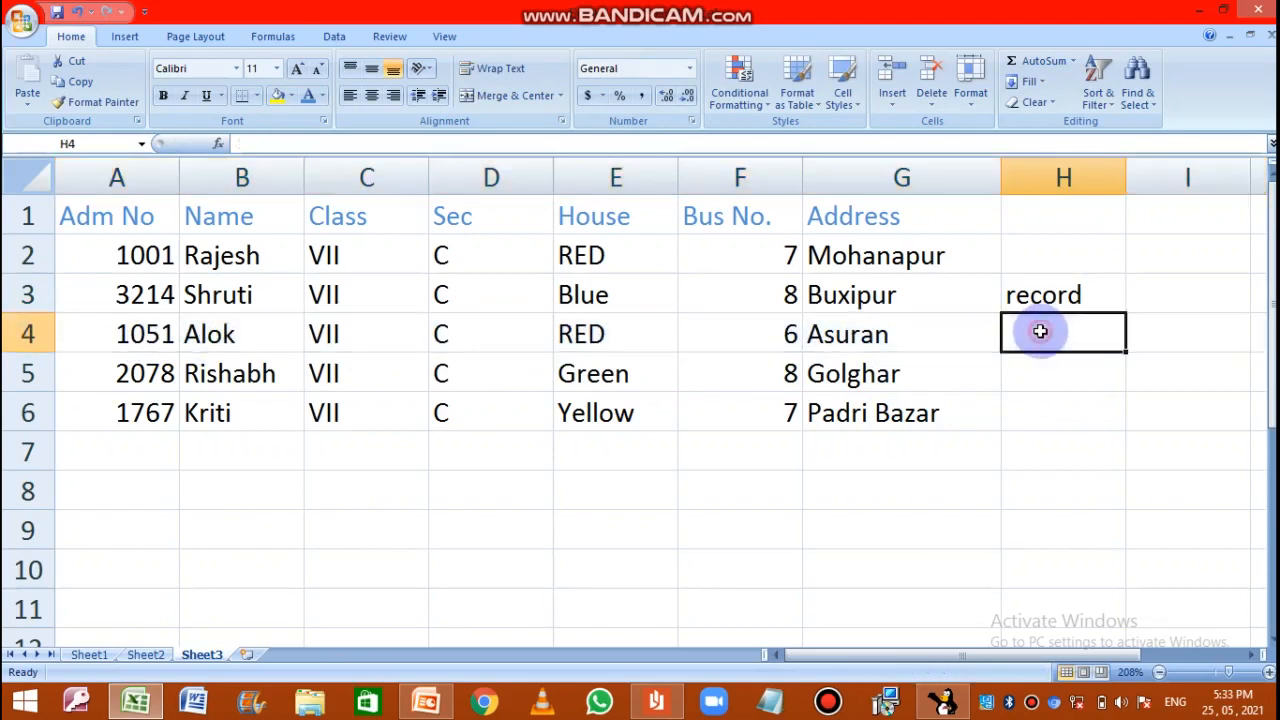
type("record")
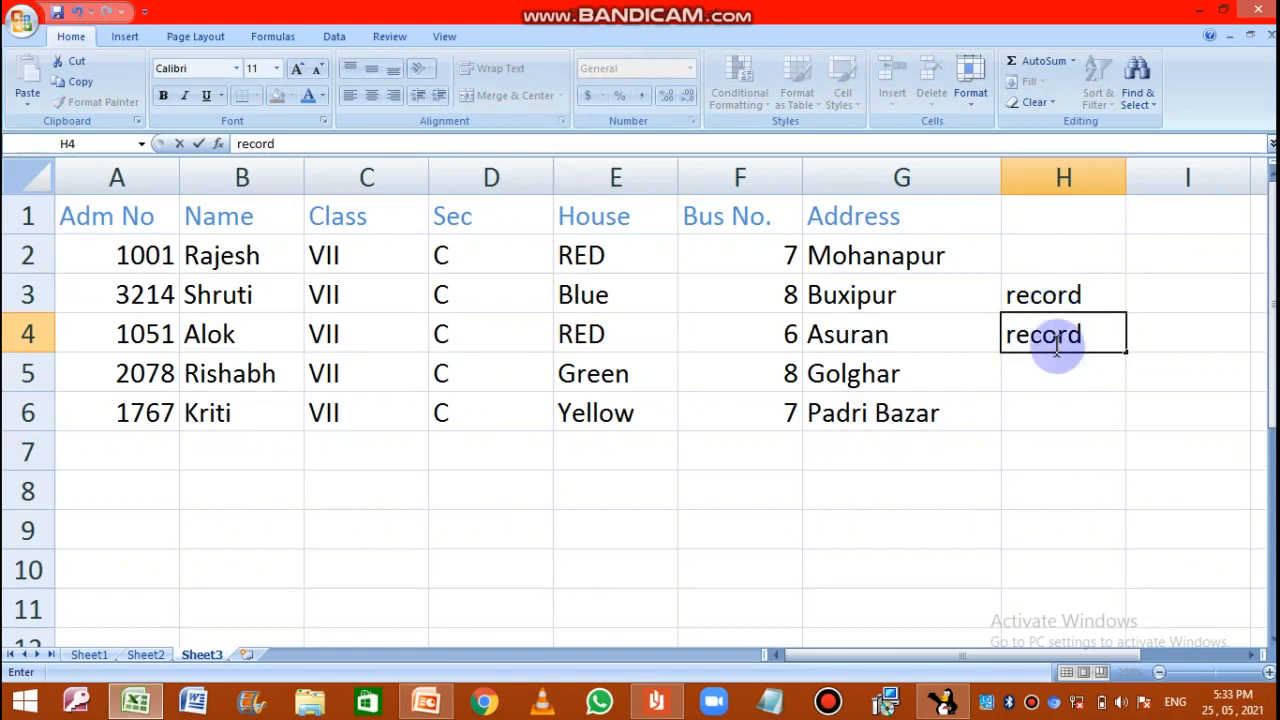
- Fill the "record" label from H3 up to H2 and down to H6 so every student row has it
left_click(8, 247)
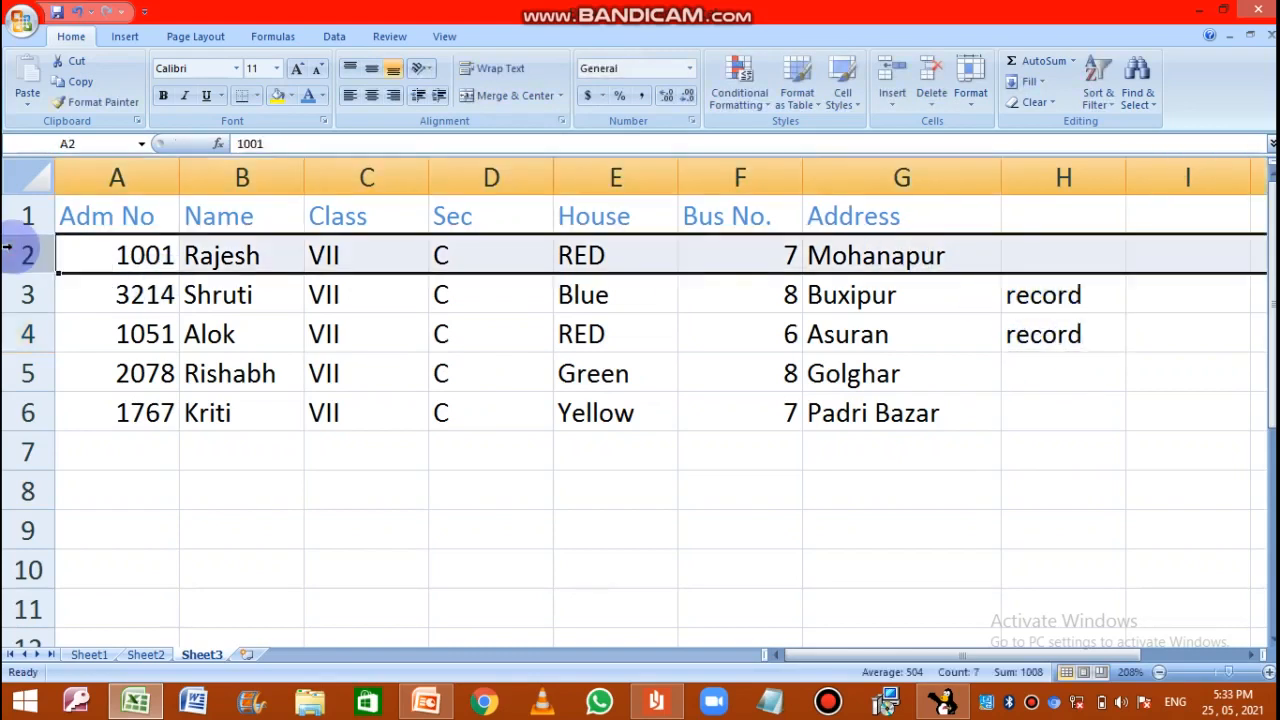
left_click(1050, 295)
left_click_drag(1128, 314, 1122, 252)
left_click_drag(1128, 316, 1105, 428)
left_click(988, 478)
- Highlight each record row from 2 to 6 individually, then select all records together as A2:H6
left_click(40, 254)
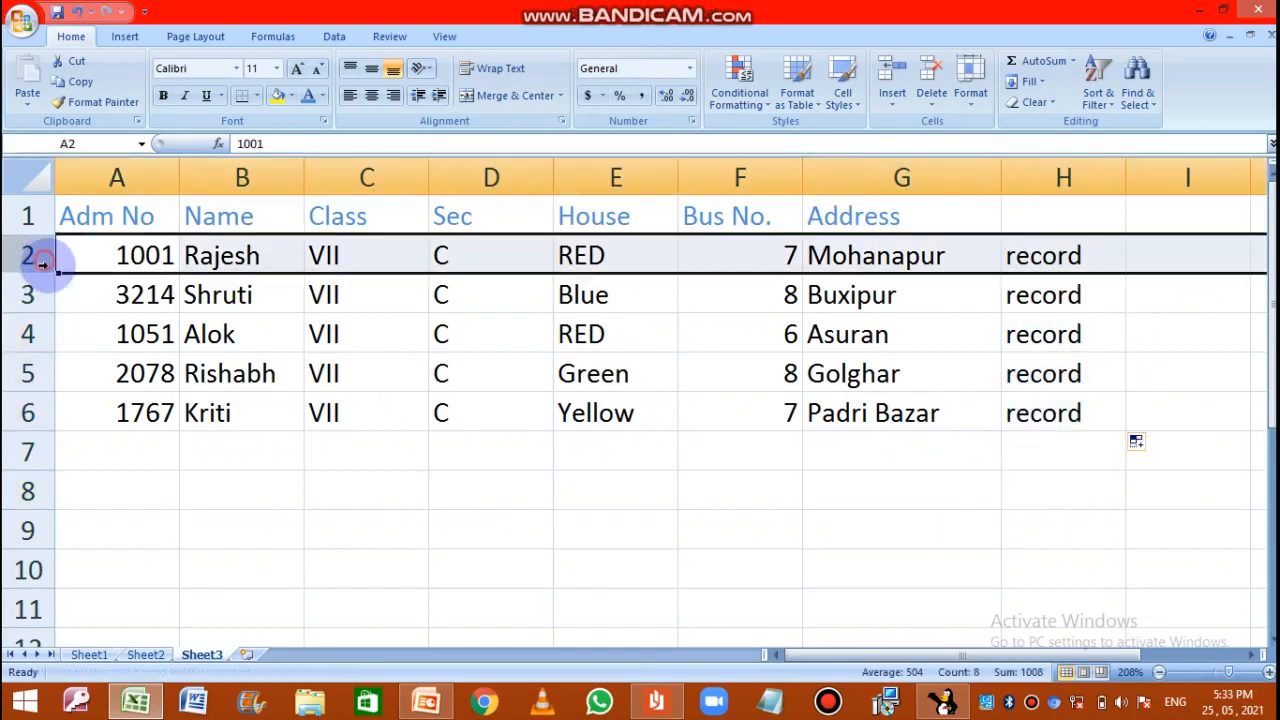
left_click(35, 296)
left_click(30, 334)
left_click(30, 373)
left_click(29, 413)
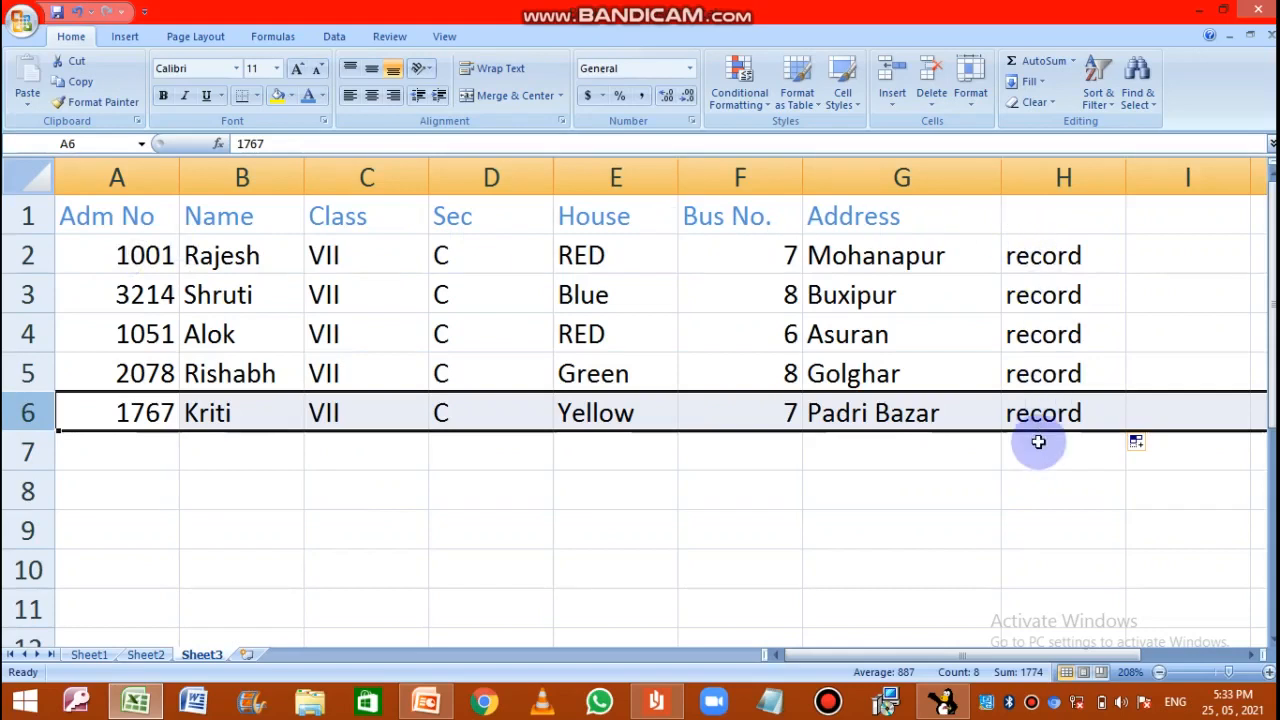
left_click(105, 252)
left_click_drag(105, 252, 1048, 420)
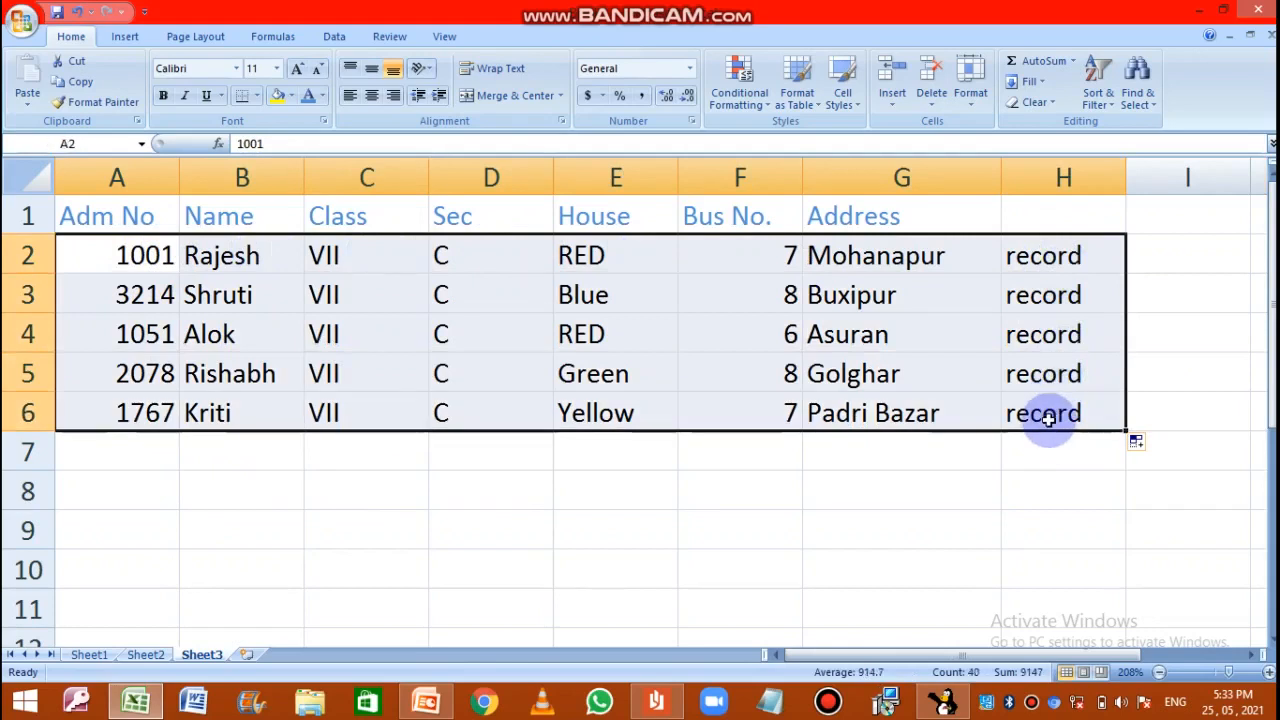
- Enter the label "database" in cell E8 below the table
left_click(617, 505)
type("data")
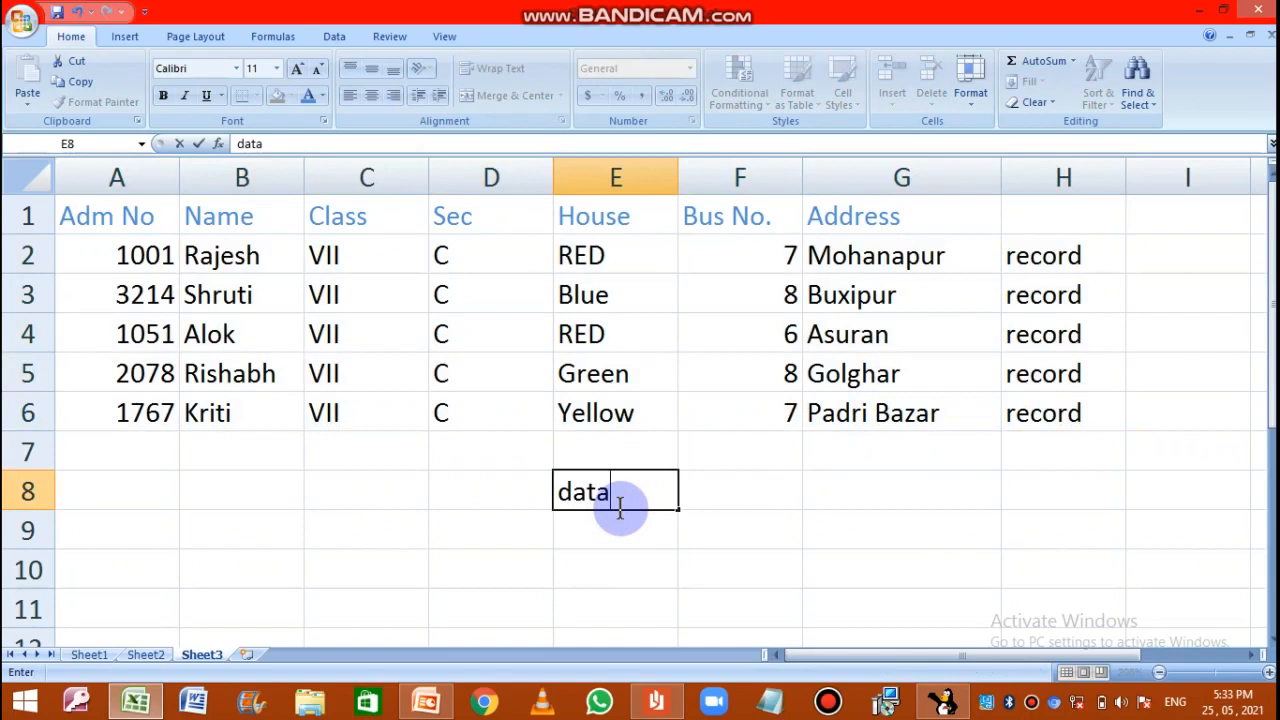
key("BackSpace")
key("BackSpace")
left_click(743, 565)
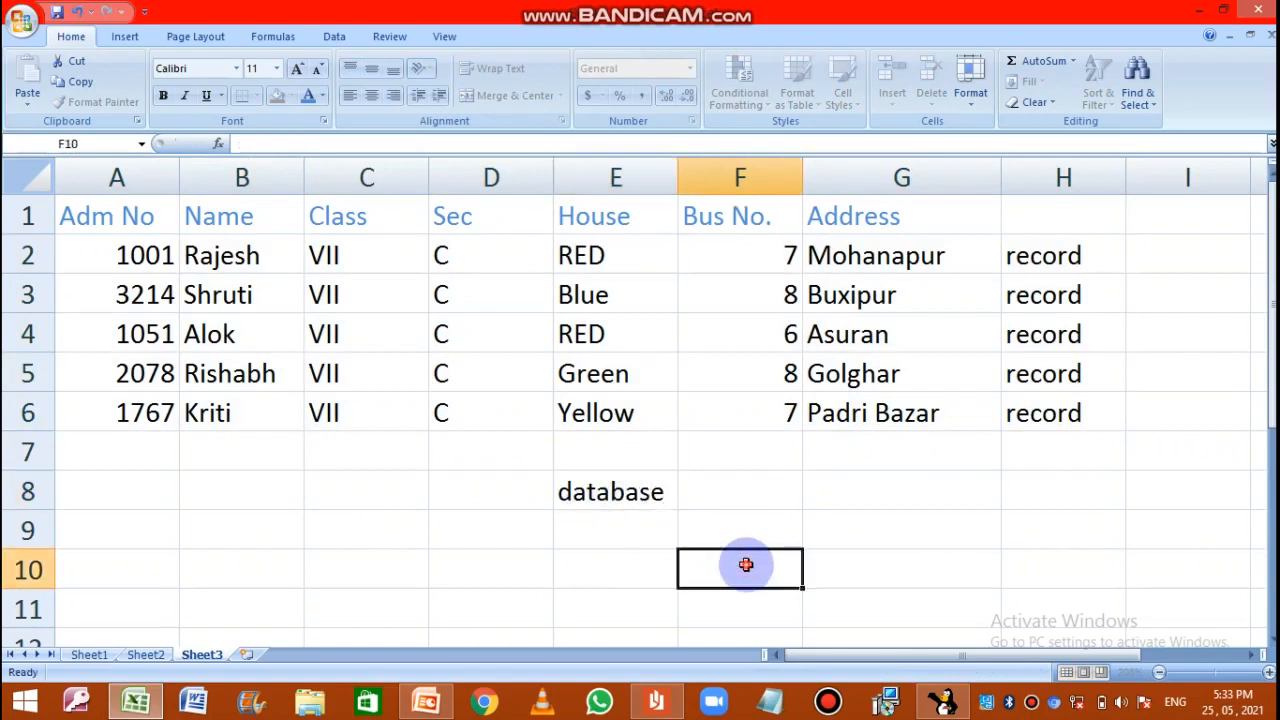
- Examine the database label and the record labels in H2:H6, then each column from Address back to Adm No
left_click(620, 500)
left_click_drag(1030, 257, 1055, 420)
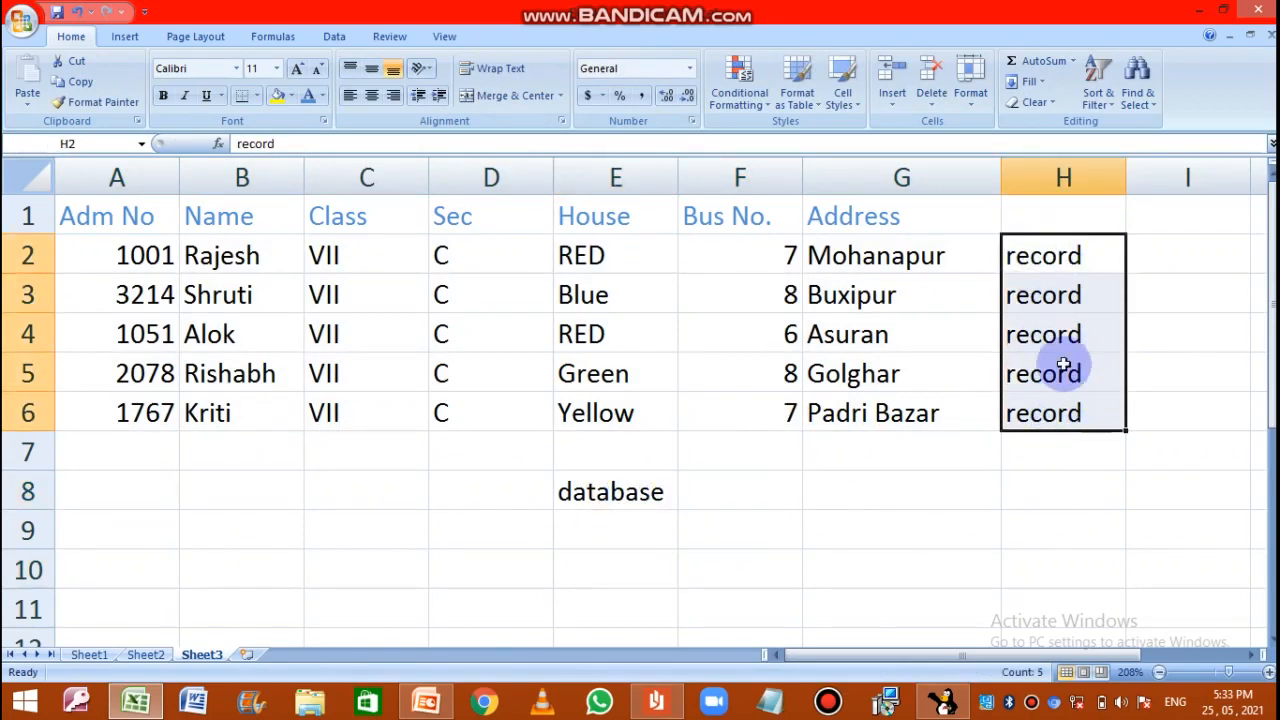
left_click(894, 180)
left_click(760, 178)
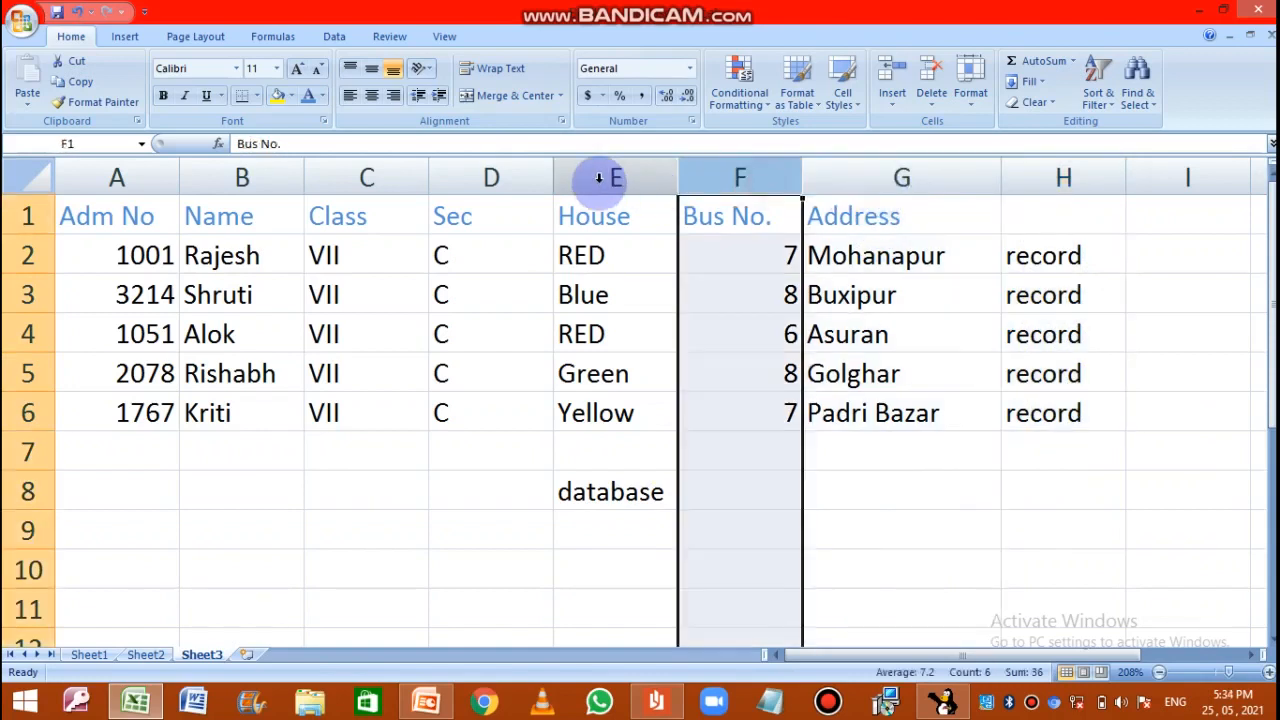
left_click(617, 180)
left_click(491, 177)
left_click(367, 178)
left_click(242, 180)
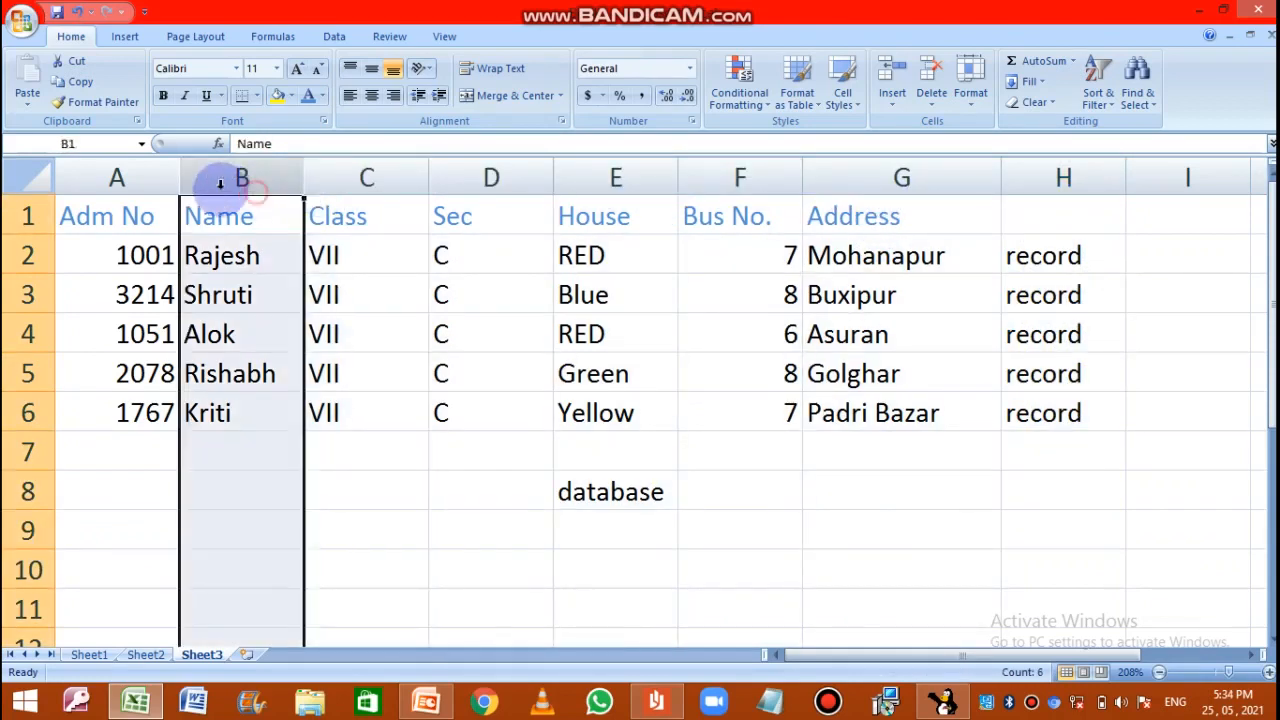
left_click(115, 176)
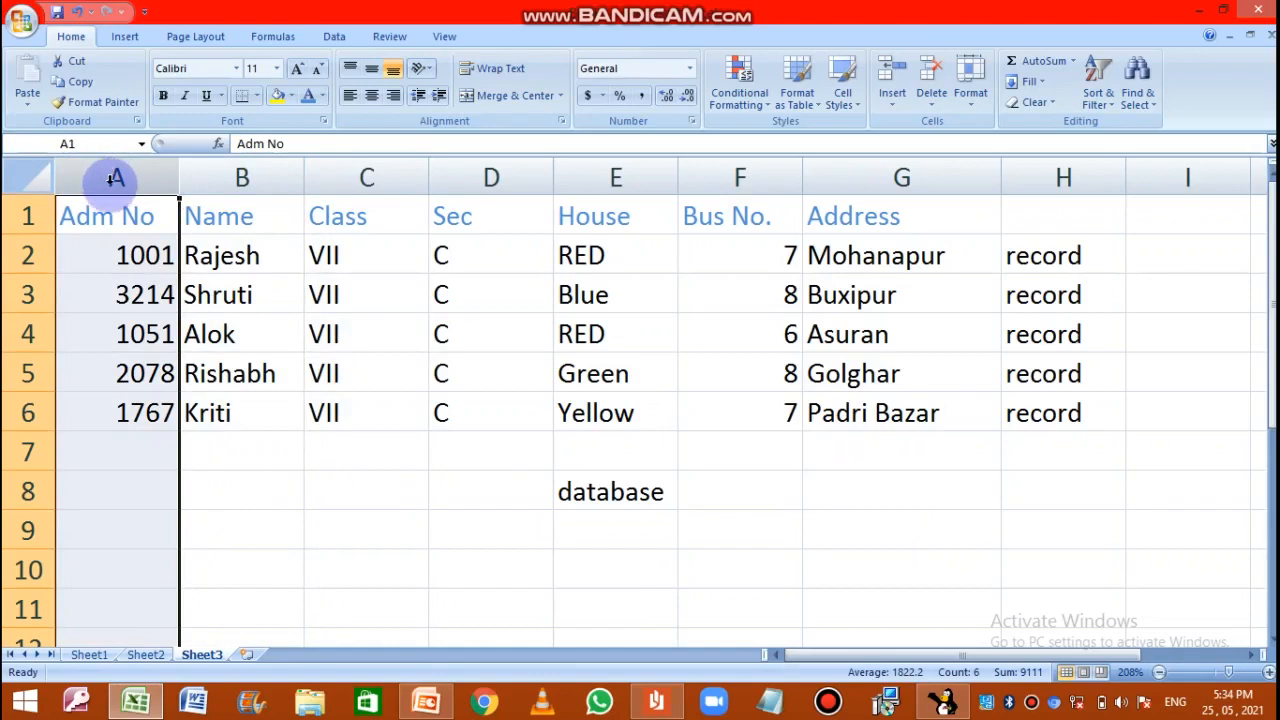
- Select the records in A2:H6, then highlight the Address, Bus No. and House columns
left_click_drag(103, 257, 1063, 414)
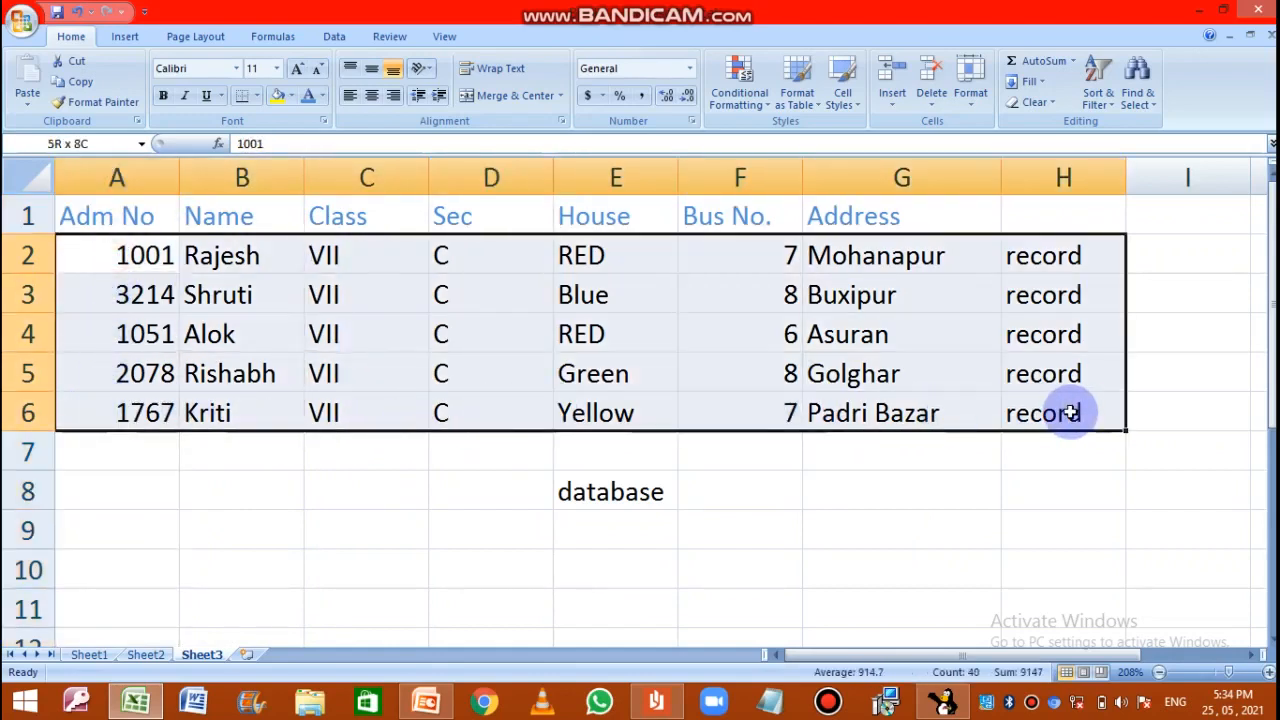
left_click(886, 190)
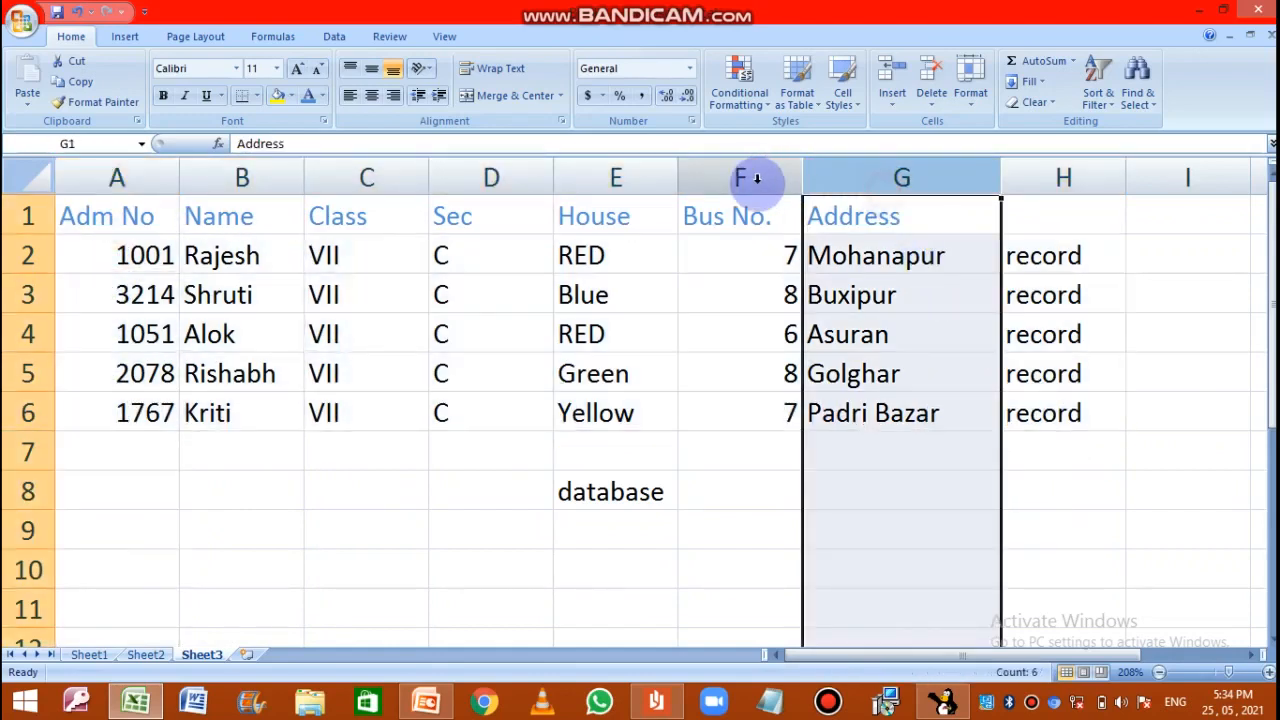
left_click(764, 177)
left_click(612, 175)
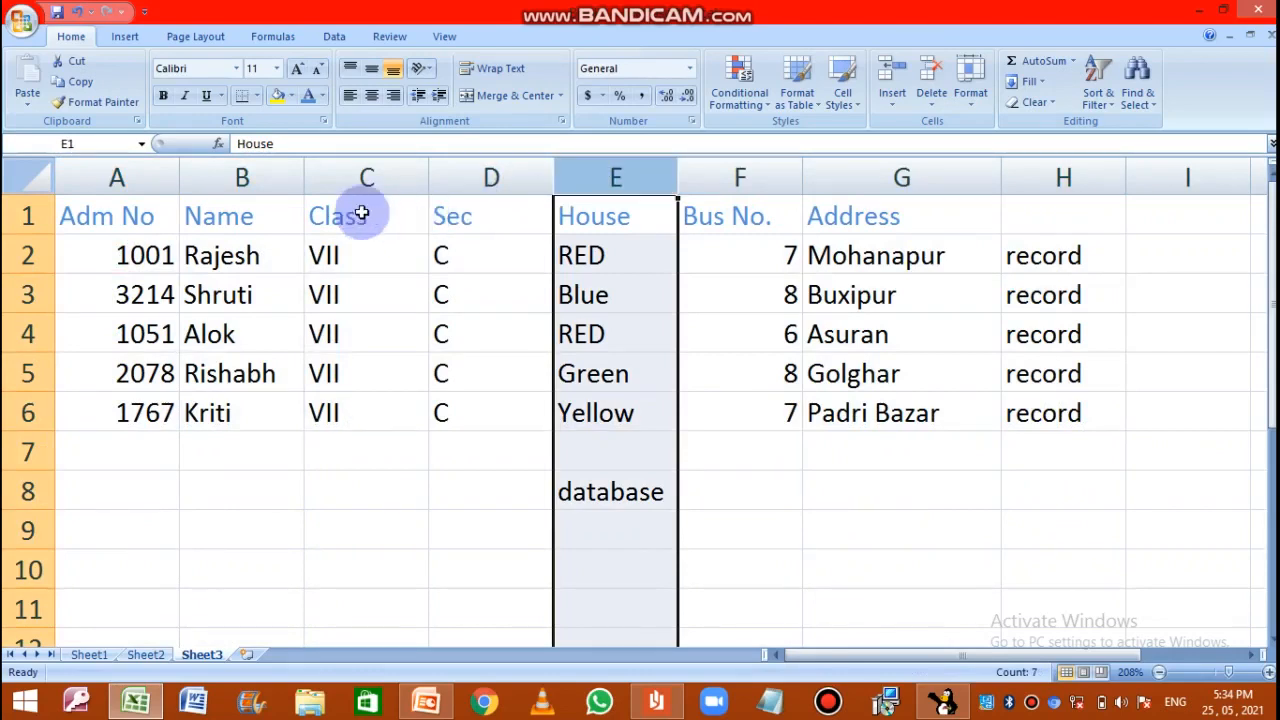
- Highlight the record labels in H2:H6 and the database label in E8, finishing on the record labels
left_click(1034, 262)
left_click_drag(1034, 262, 1021, 420)
left_click(590, 495)
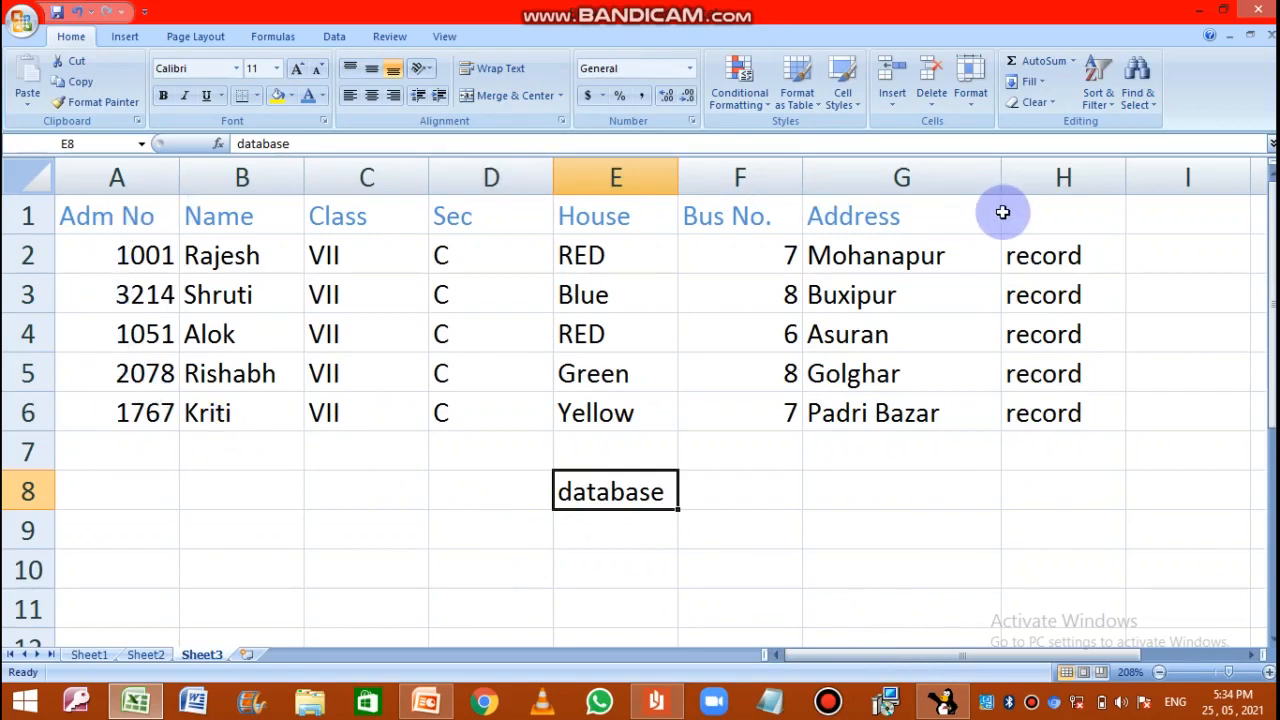
left_click_drag(1063, 254, 1073, 420)
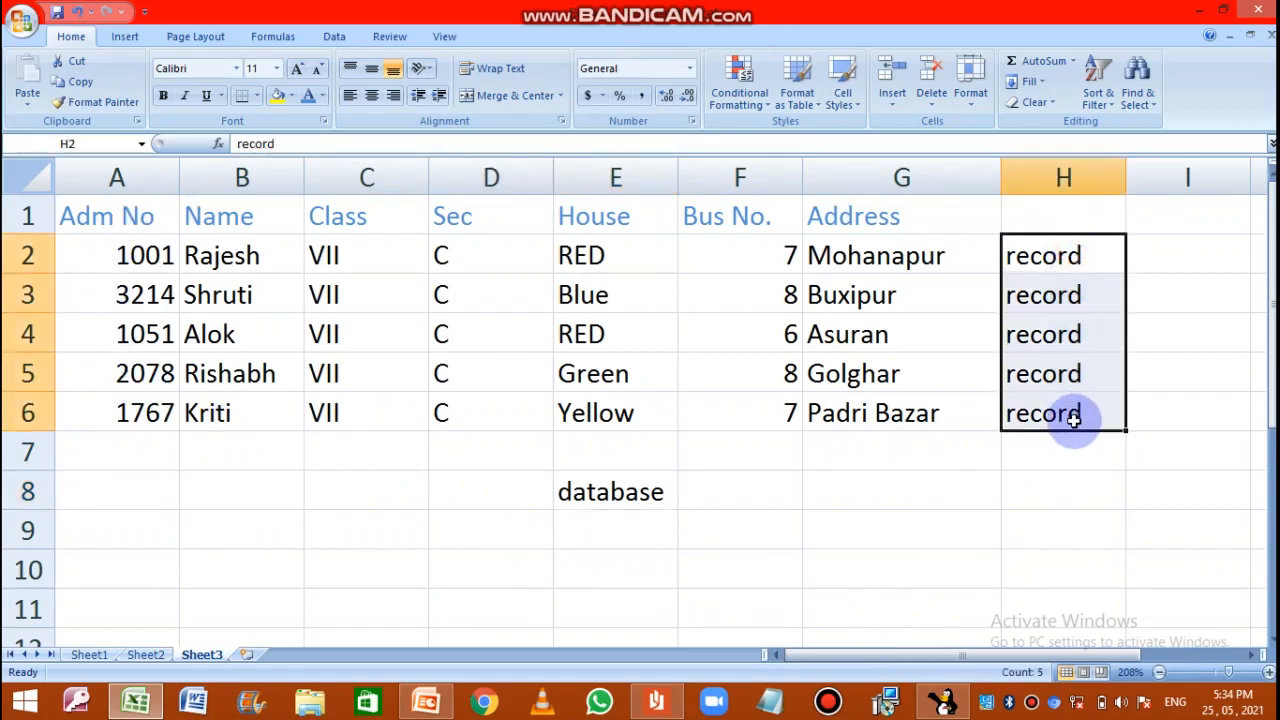
- Delete the record labels in H2:H6 and the database label in E8
key("Delete")
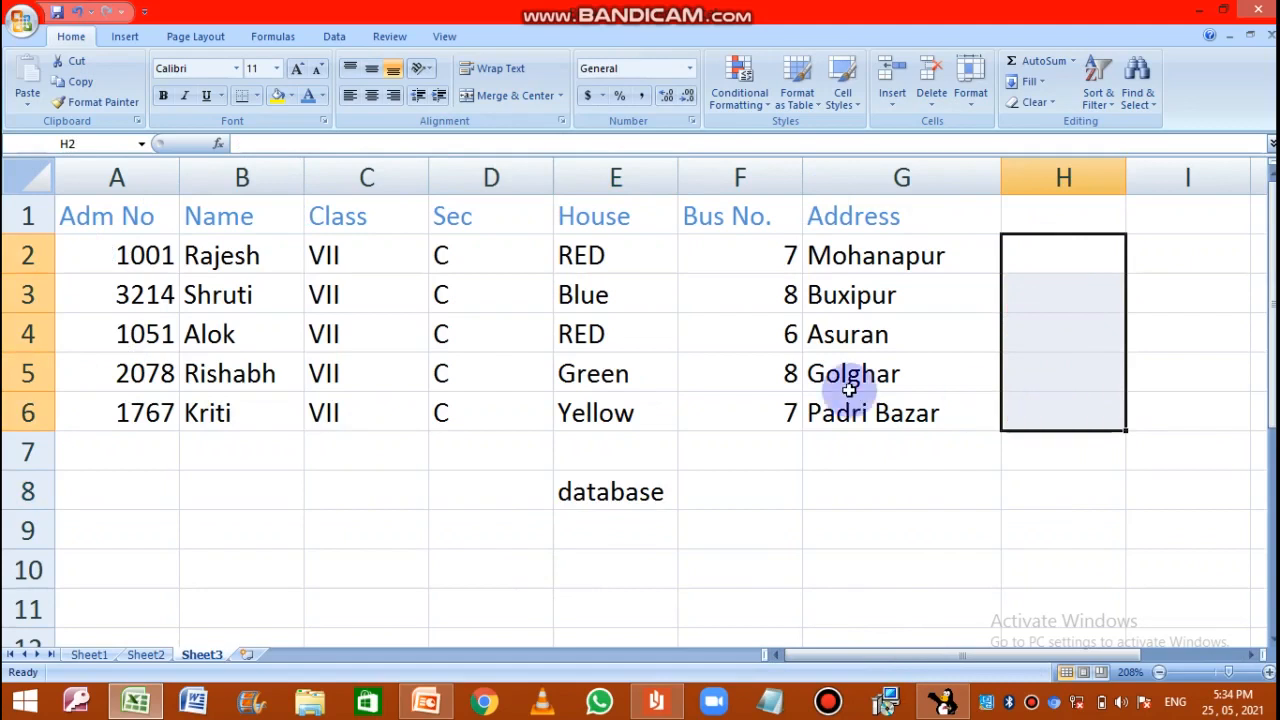
left_click(655, 489)
key("Delete")
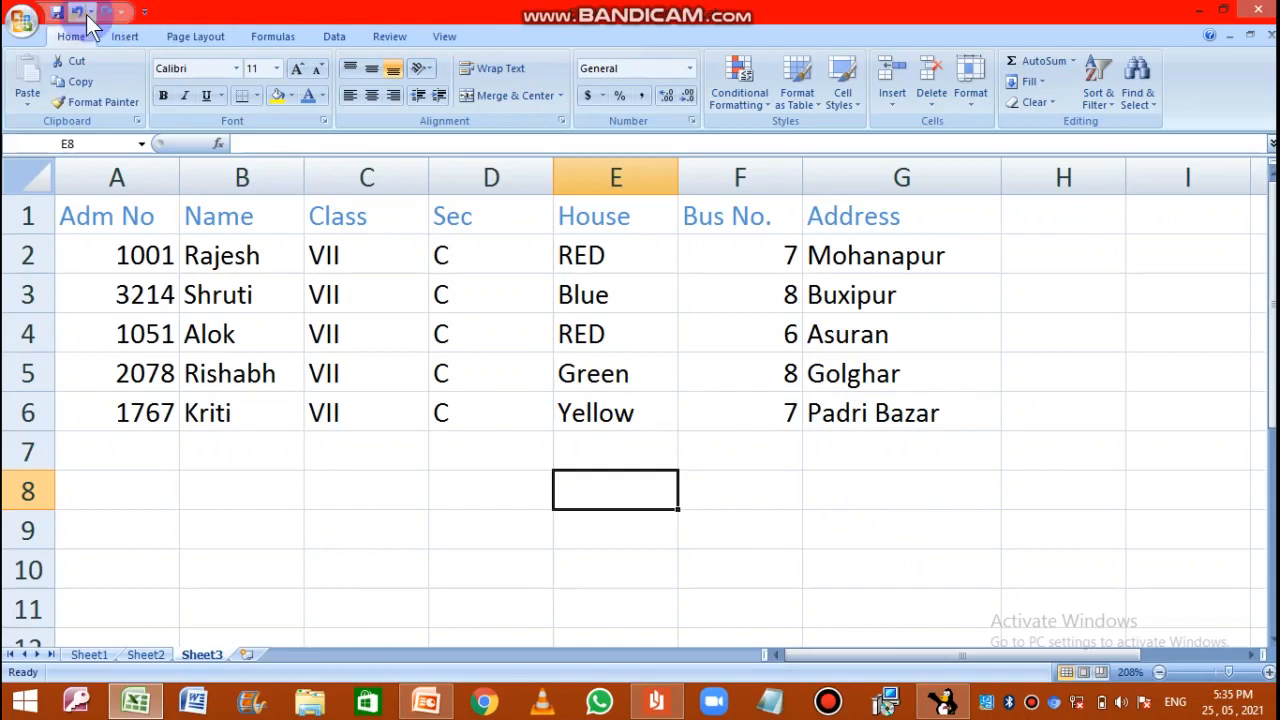
- Open the Quick Access Toolbar customization options and list the Commands Not in the Ribbon
left_click(22, 22)
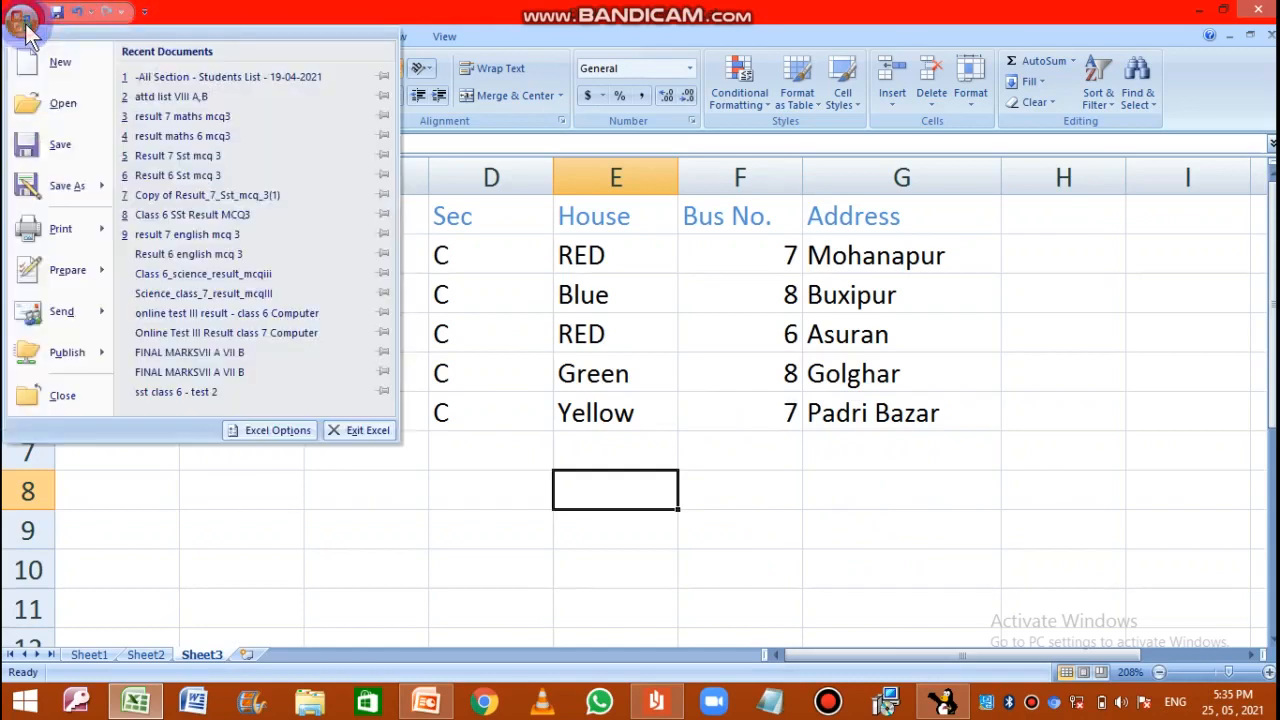
left_click(270, 430)
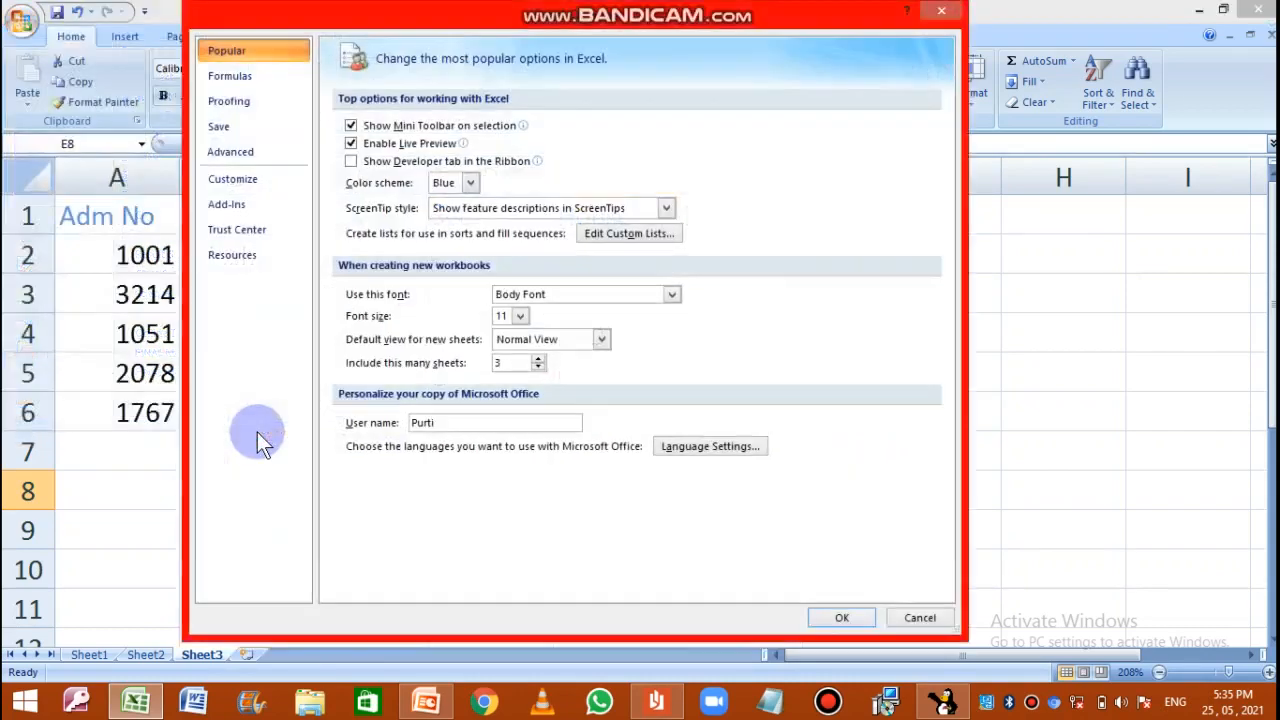
left_click(248, 184)
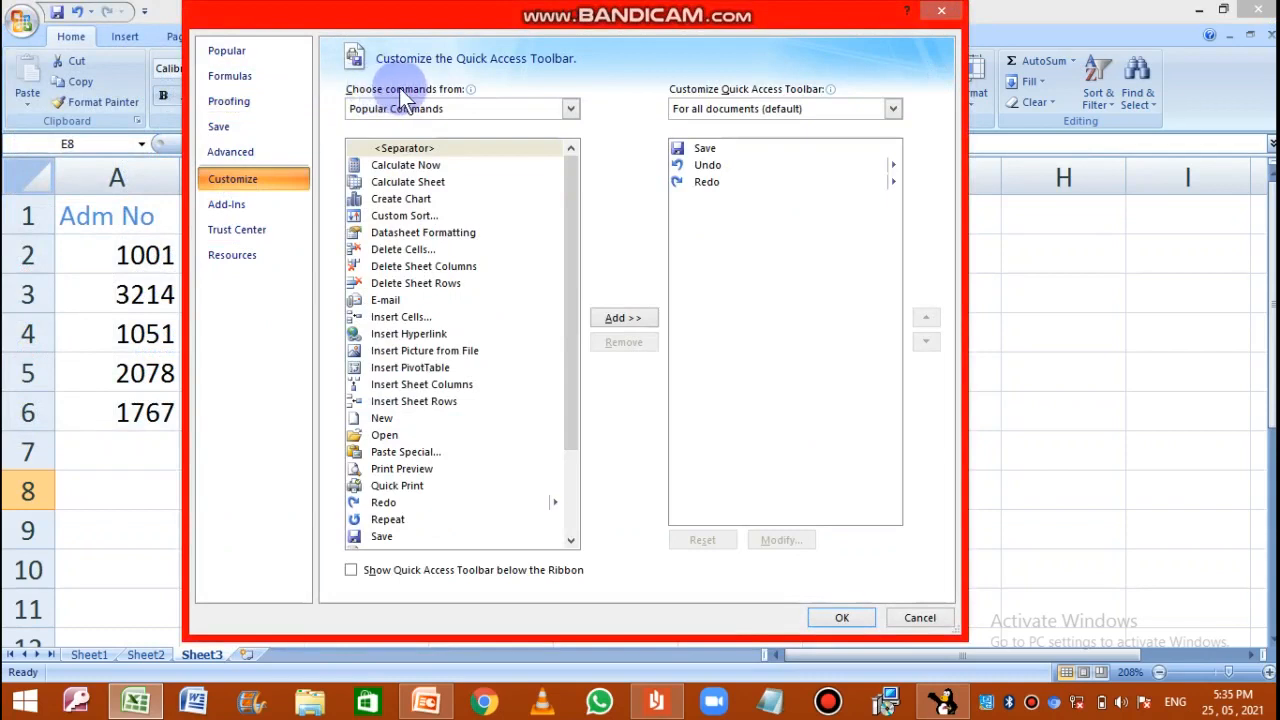
mouse_move(439, 87)
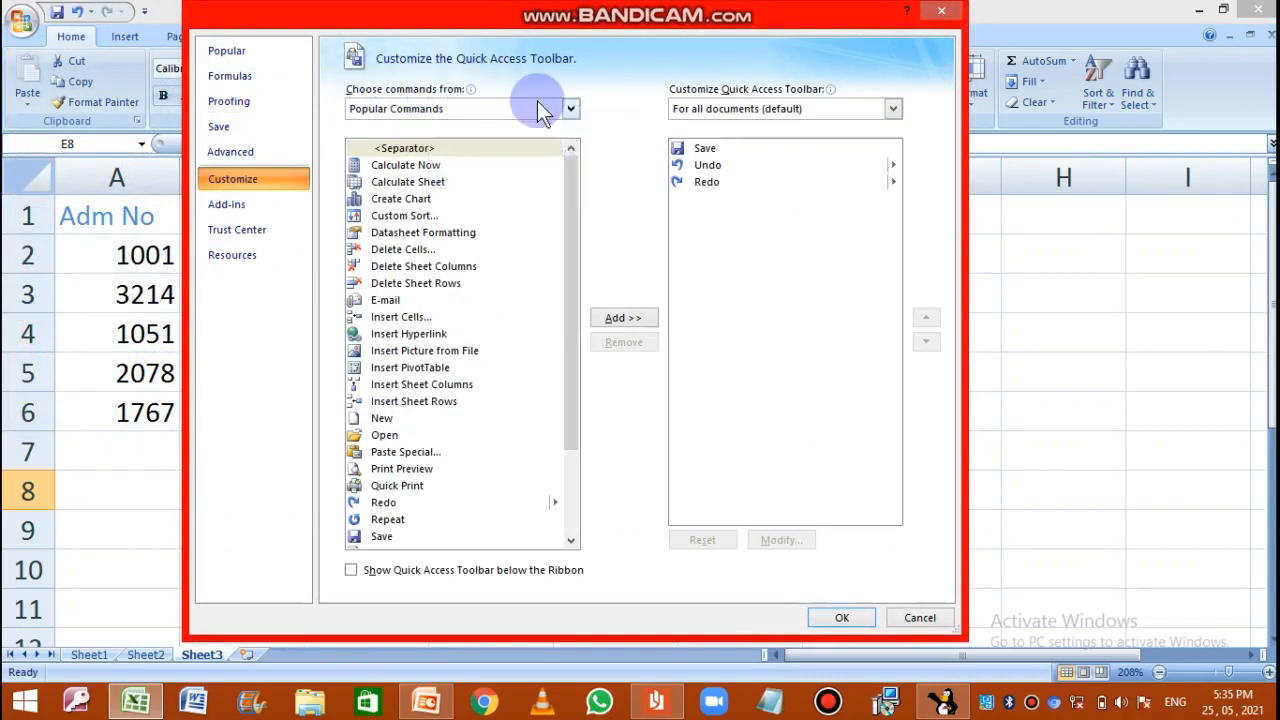
left_click(570, 109)
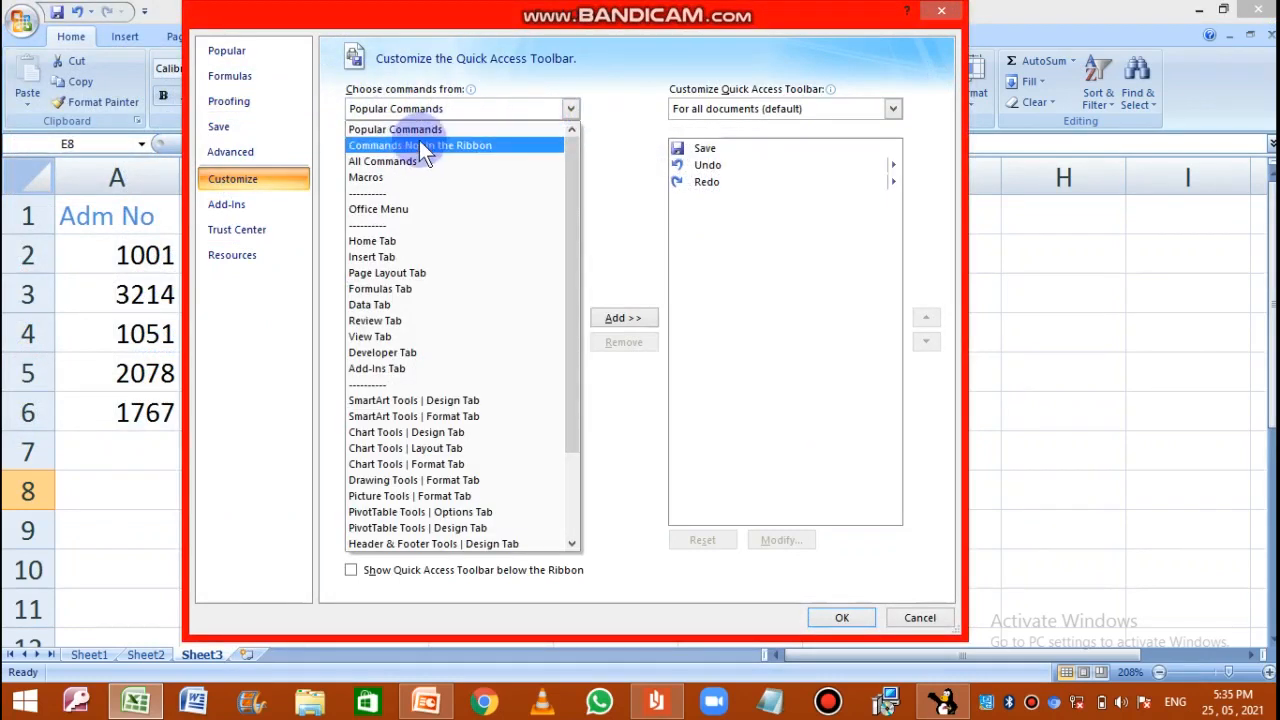
left_click(495, 150)
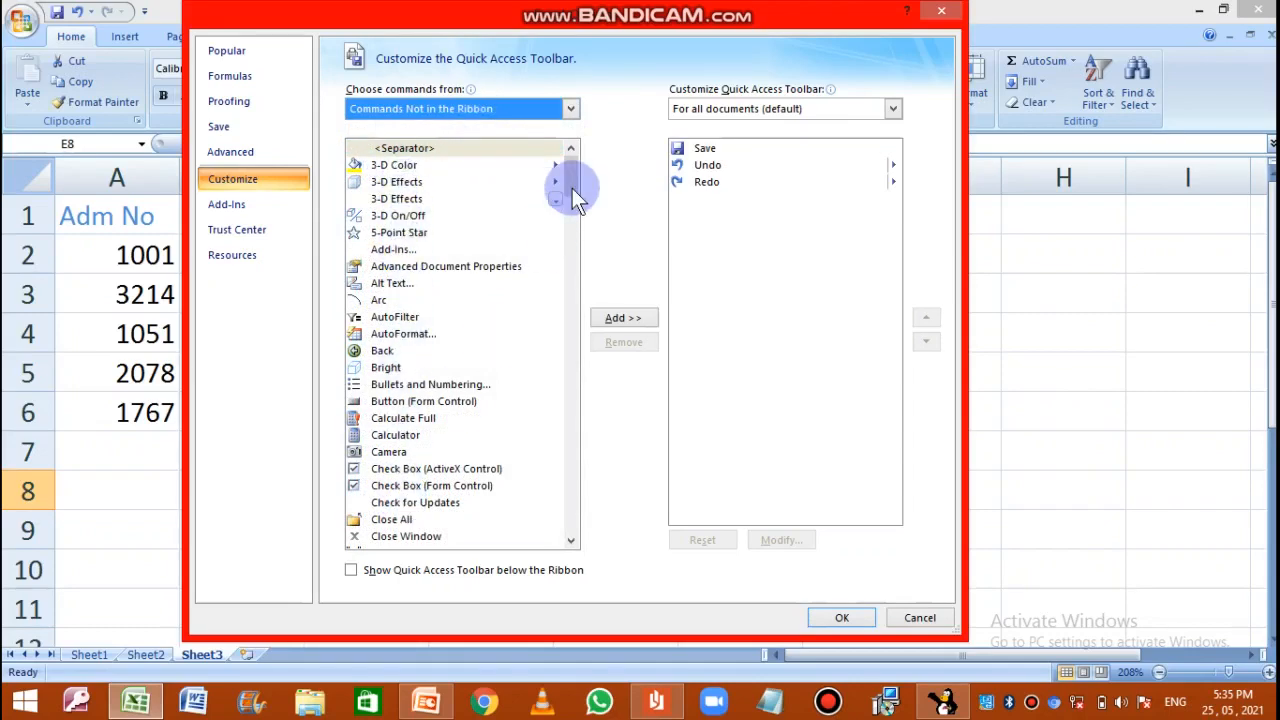
- Add the Form command to the Quick Access Toolbar for all documents and apply the change
left_click_drag(576, 192, 566, 290)
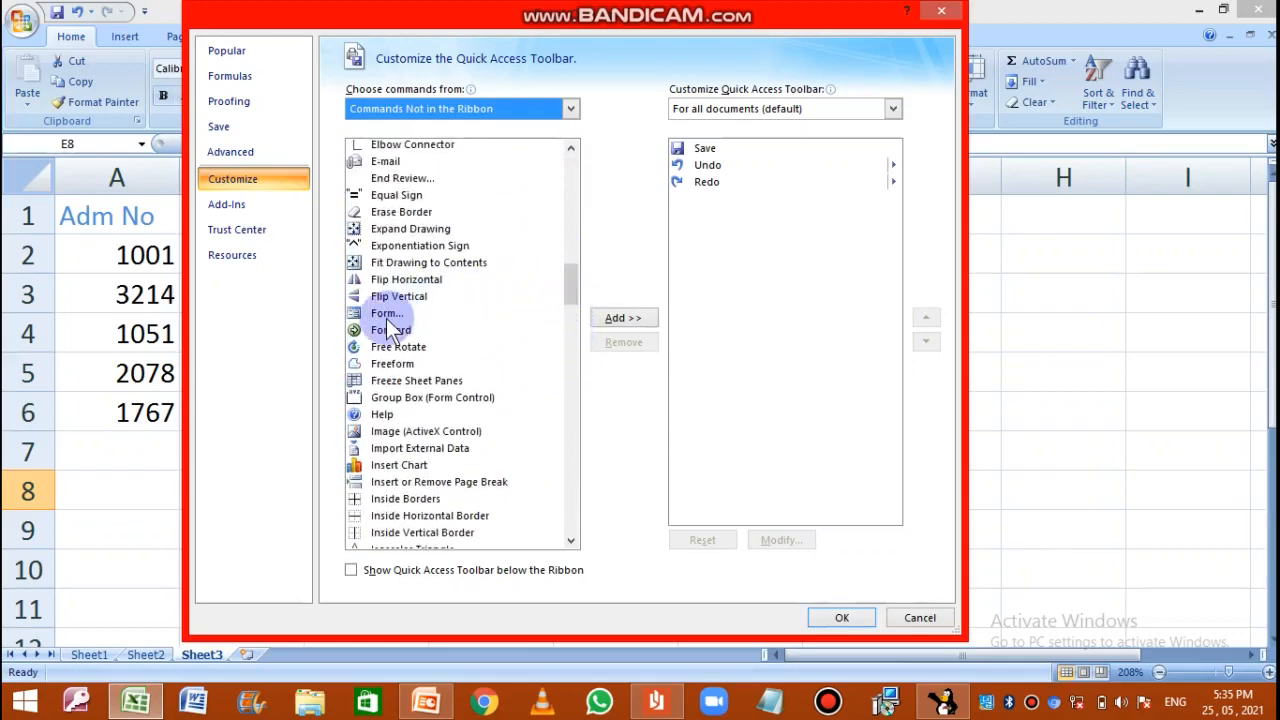
left_click(387, 319)
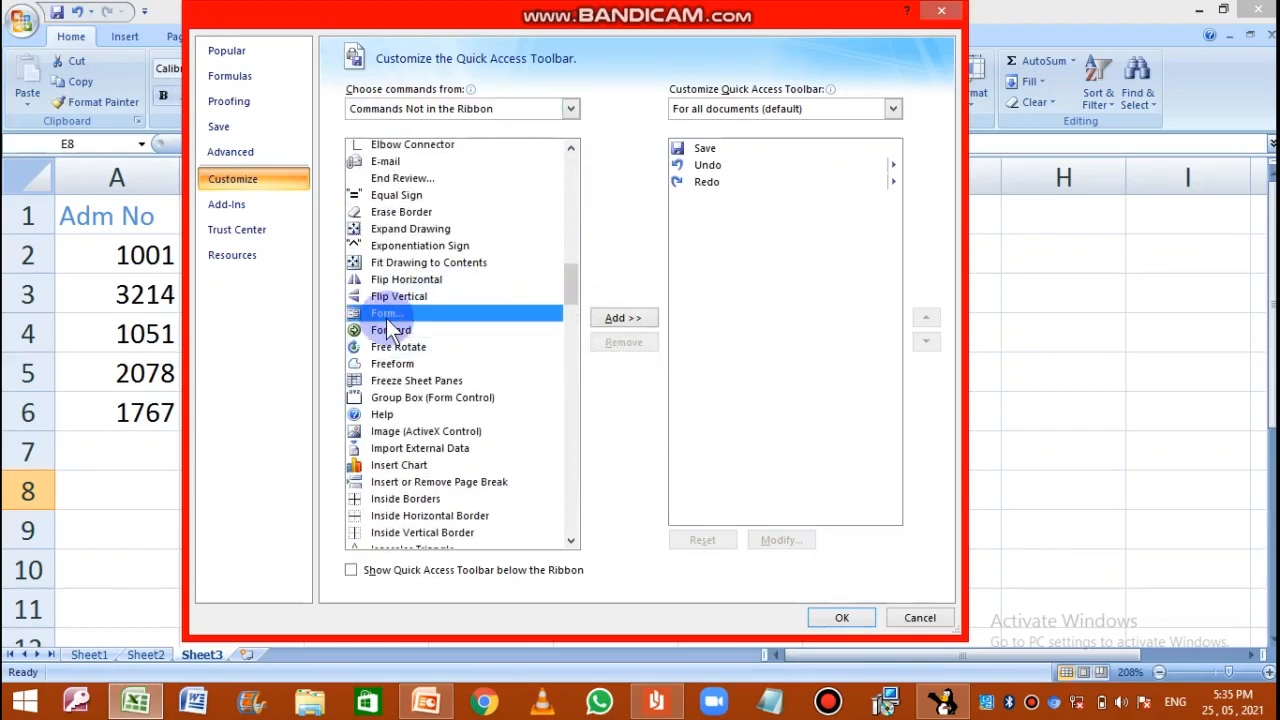
left_click(622, 318)
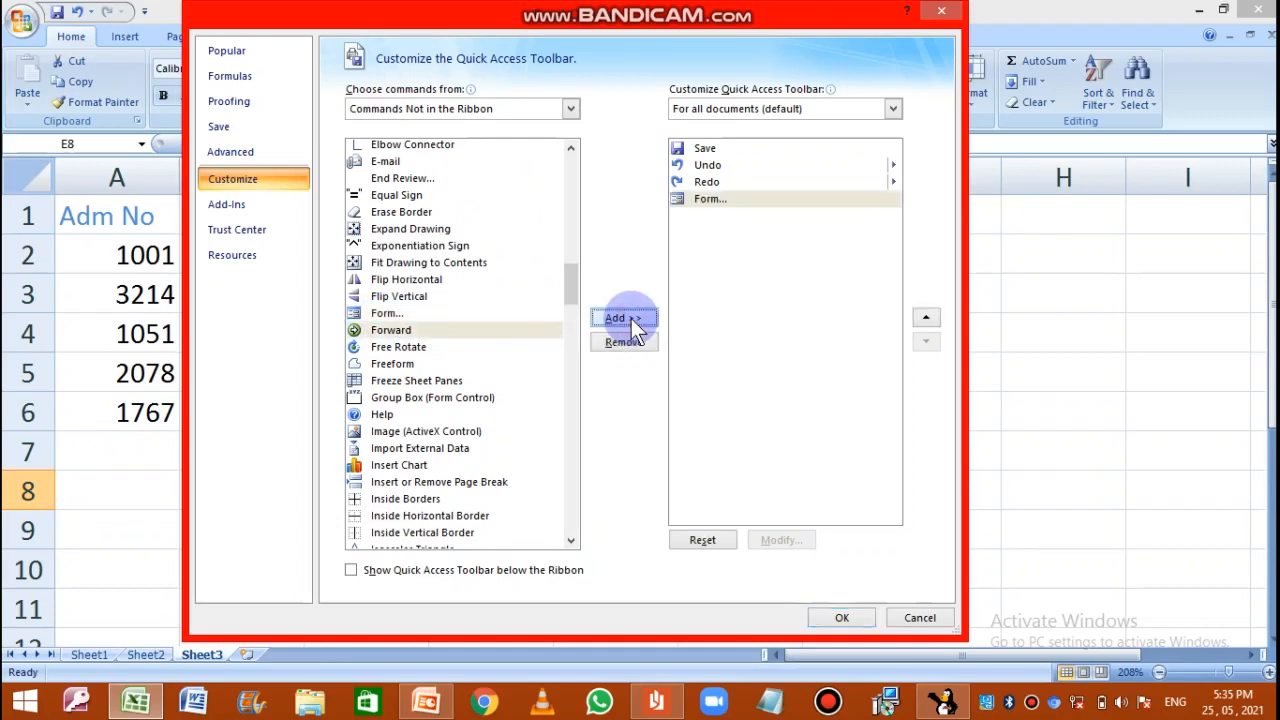
left_click(838, 618)
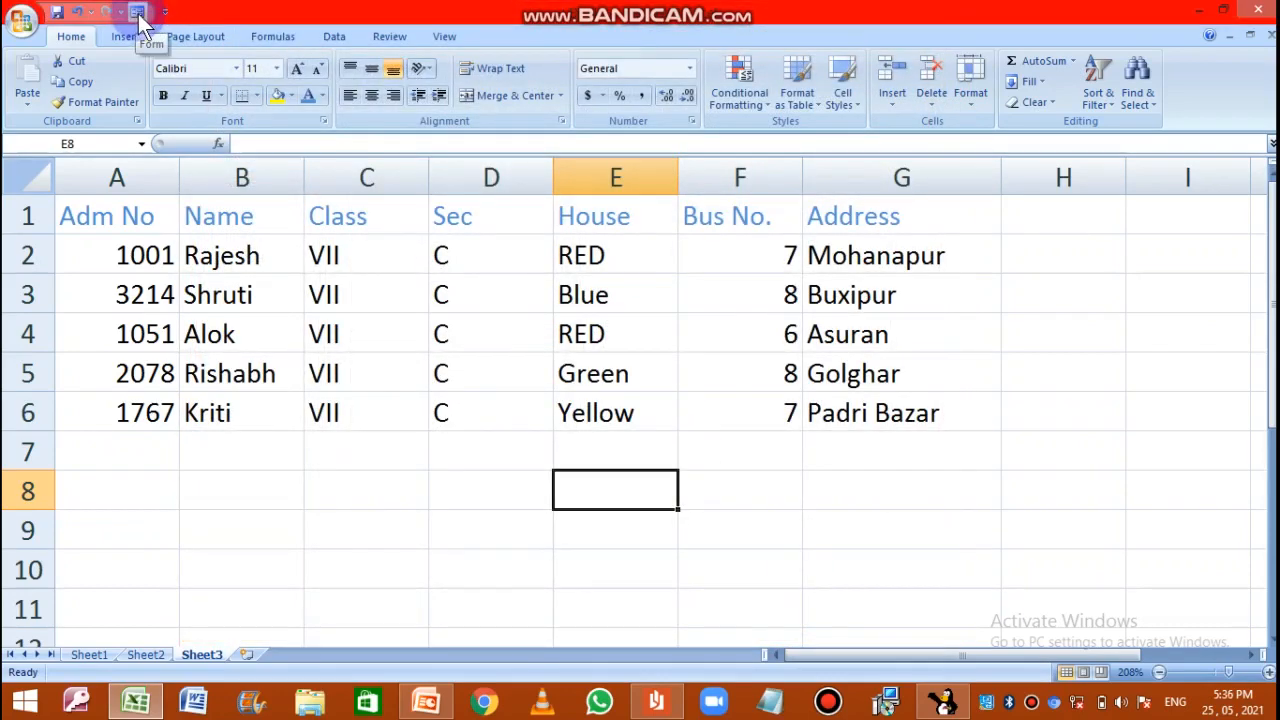
- Open the data form with cell B2 of the student table selected, then close it
left_click(271, 257)
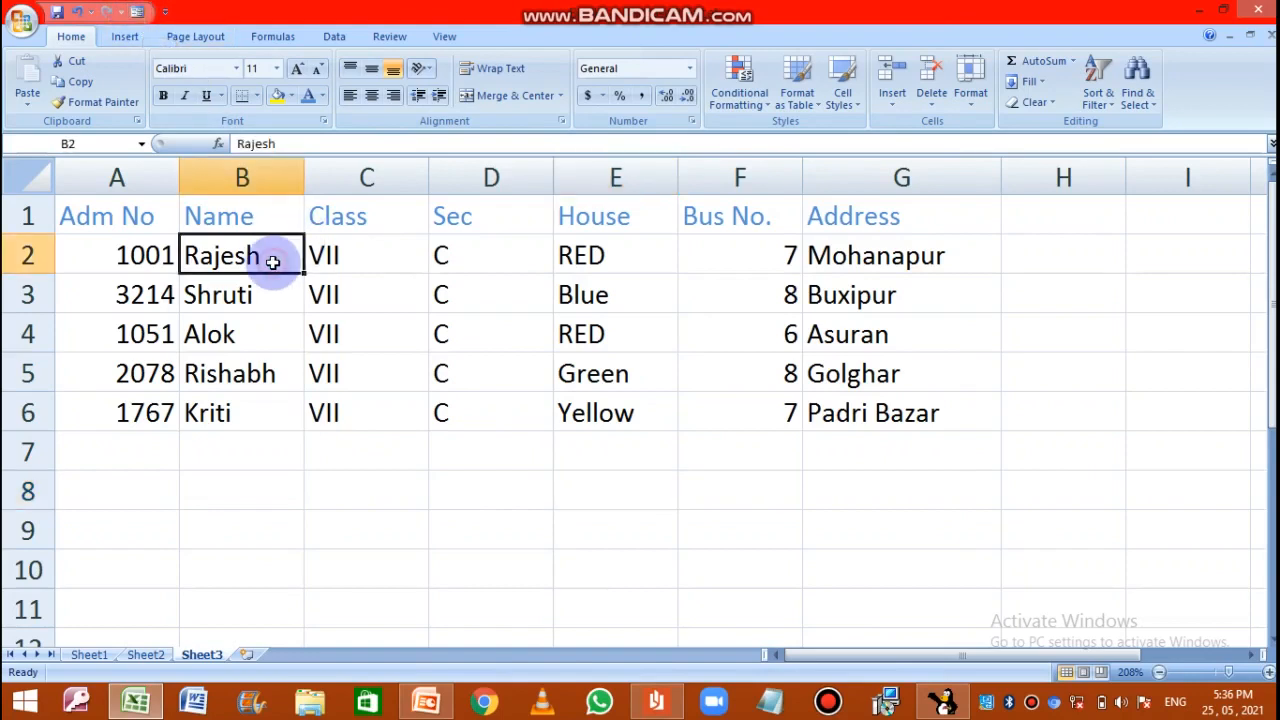
left_click(137, 12)
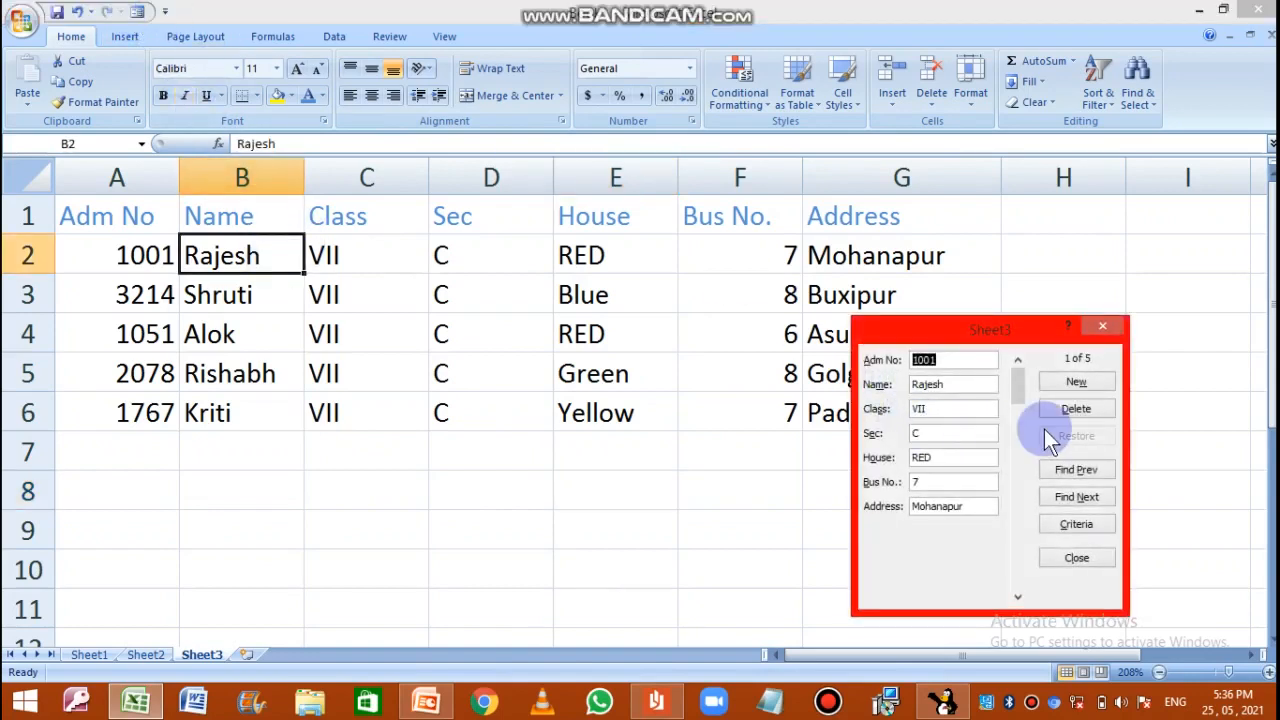
left_click(1090, 558)
- Examine various cells across the student table, from the Class column through Name, Sec and House to Address in G6
left_click(360, 252)
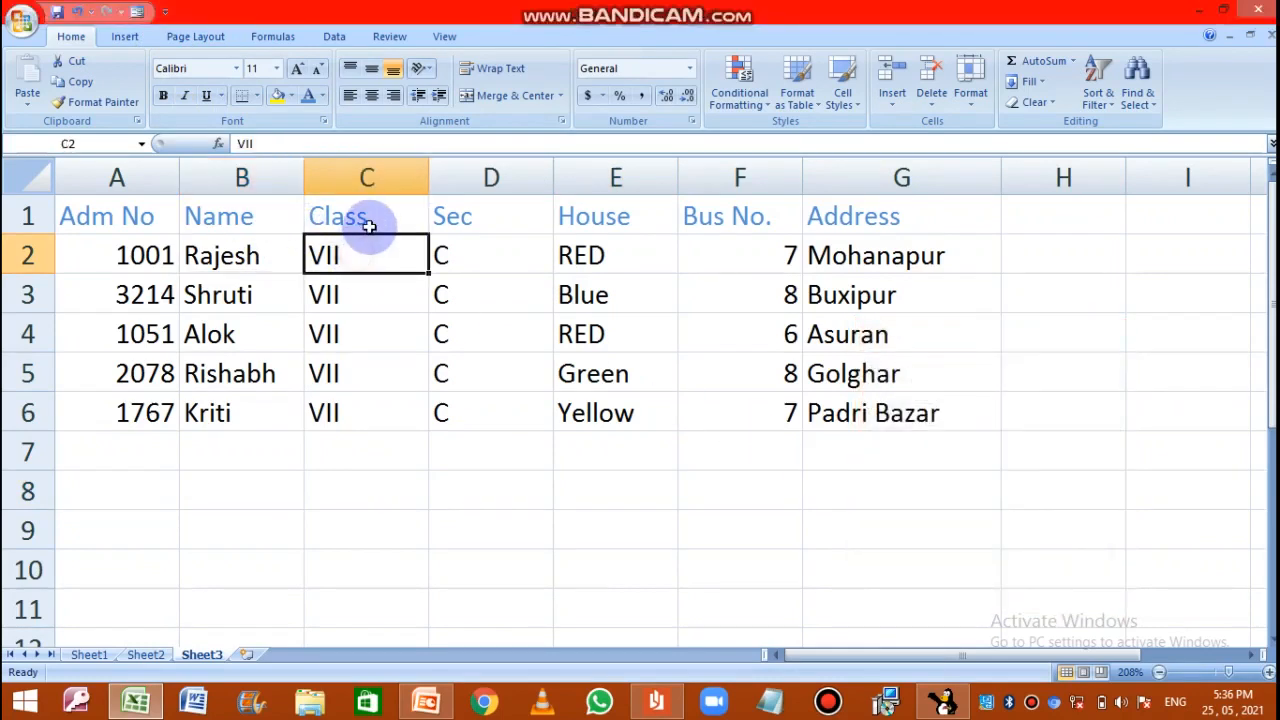
left_click(369, 219)
left_click(246, 252)
left_click(240, 300)
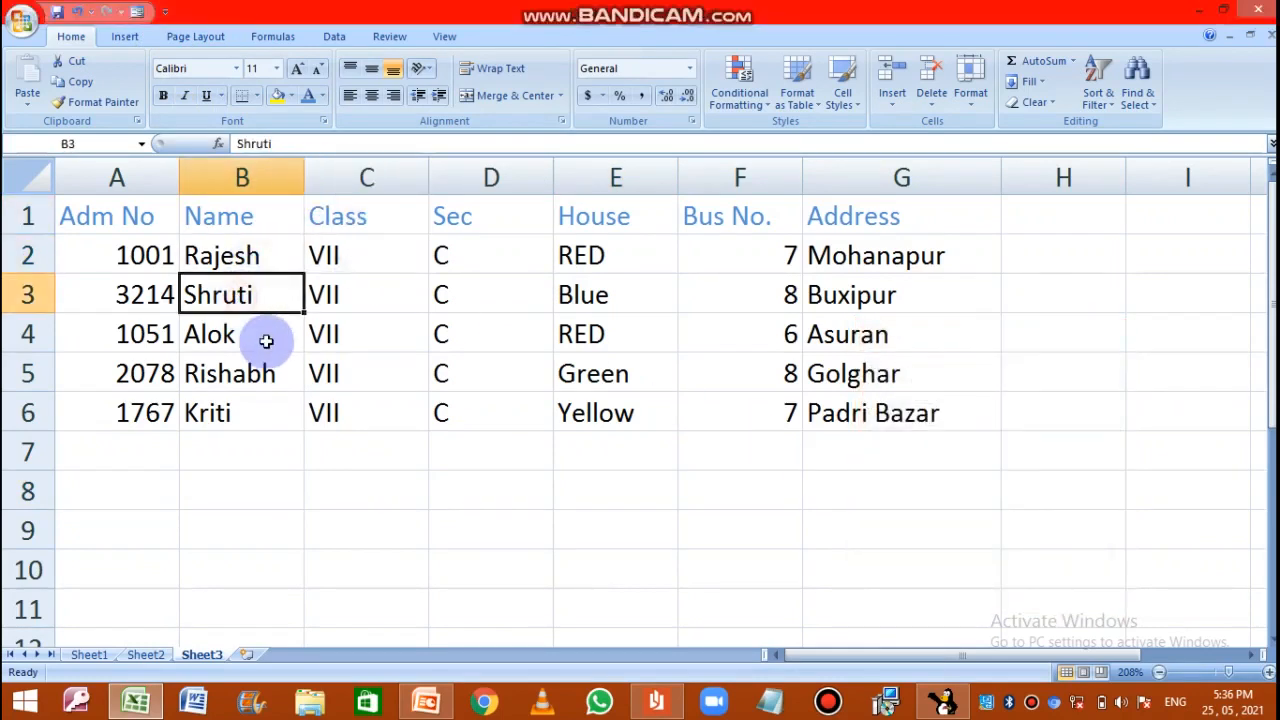
left_click(266, 342)
left_click(357, 334)
left_click(486, 334)
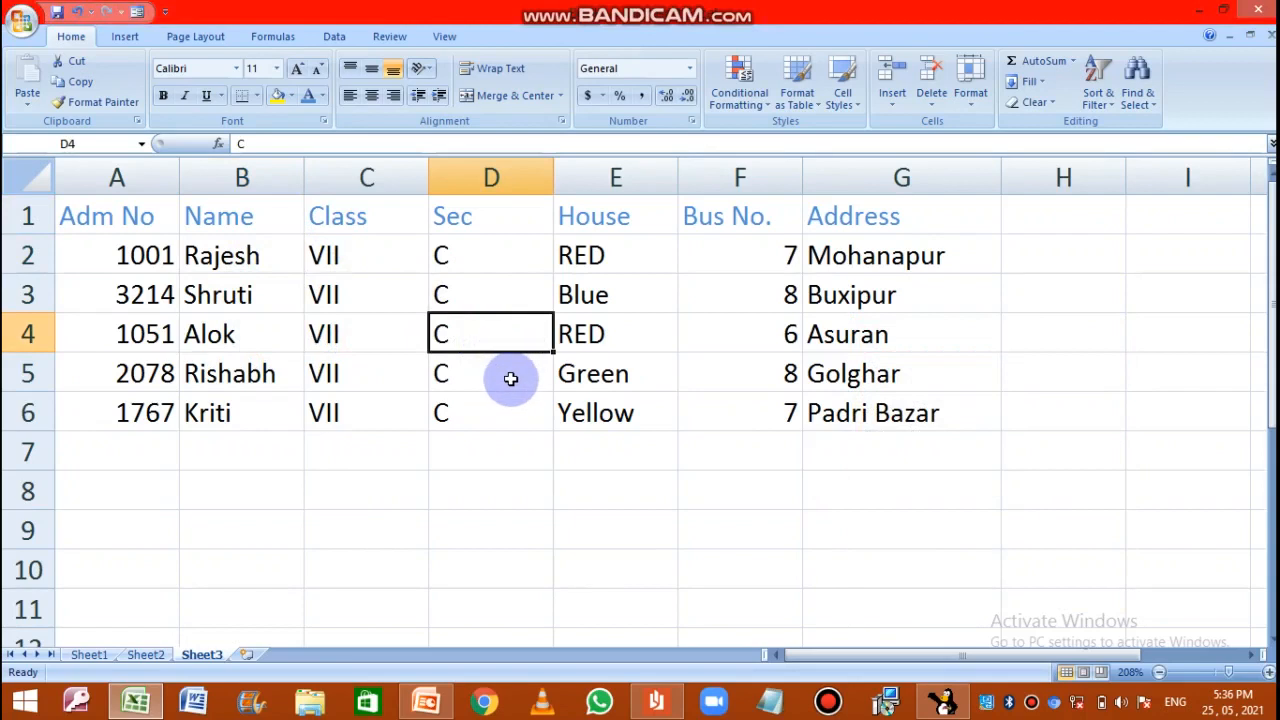
left_click(512, 376)
left_click(582, 373)
left_click(848, 421)
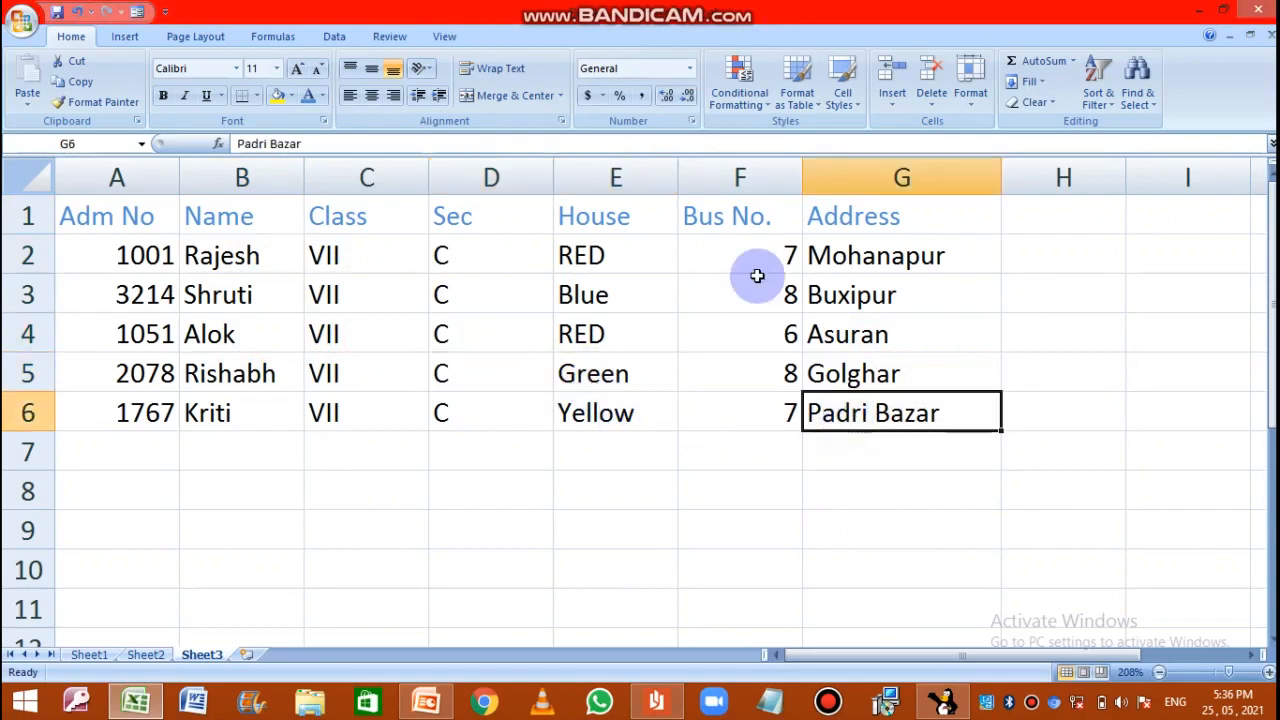
- Open the data form from cell G6 and browse its records forward to the blank entry and back to the first
left_click(138, 13)
left_click_drag(893, 336, 975, 270)
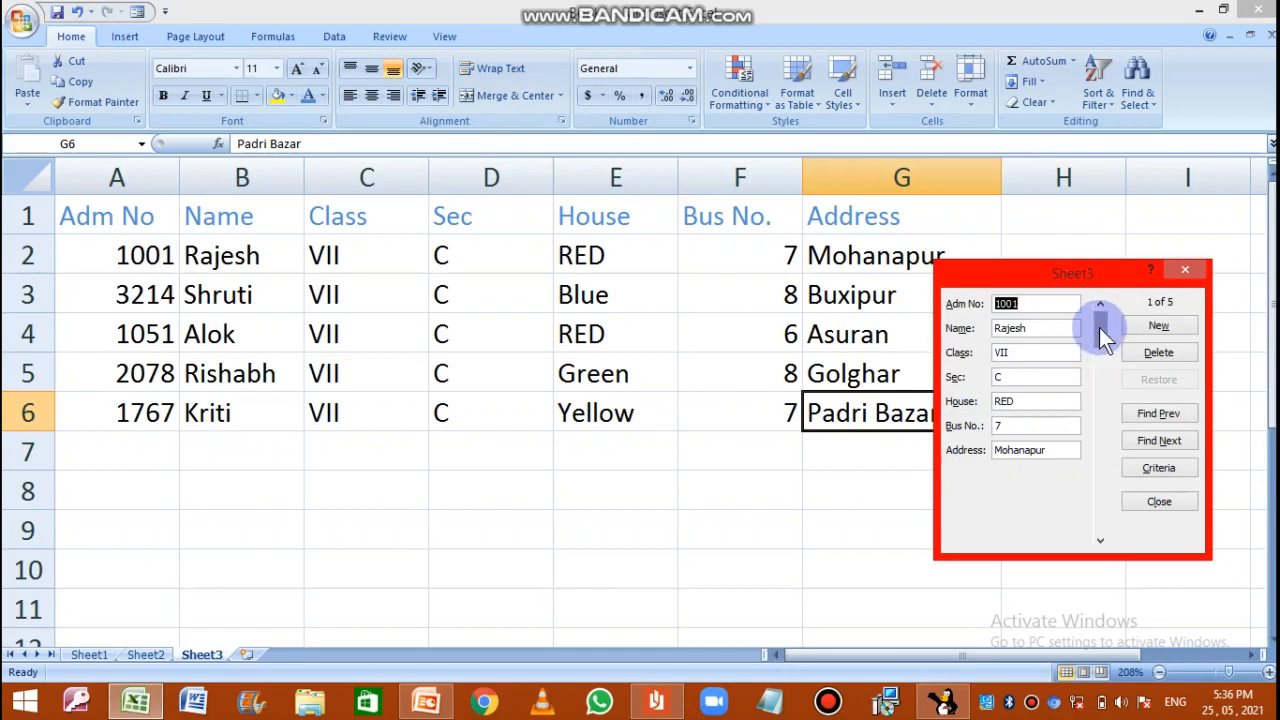
left_click_drag(1099, 330, 1112, 410)
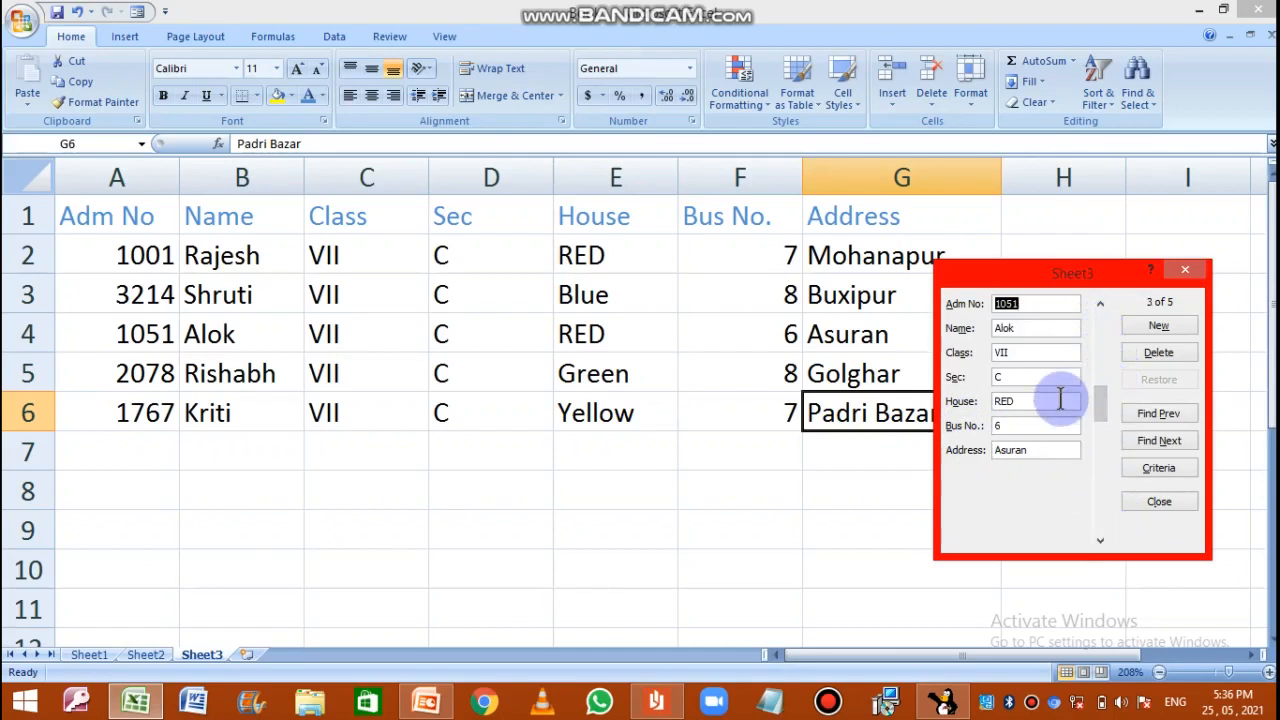
left_click(1100, 541)
left_click(1100, 541)
left_click(1100, 541)
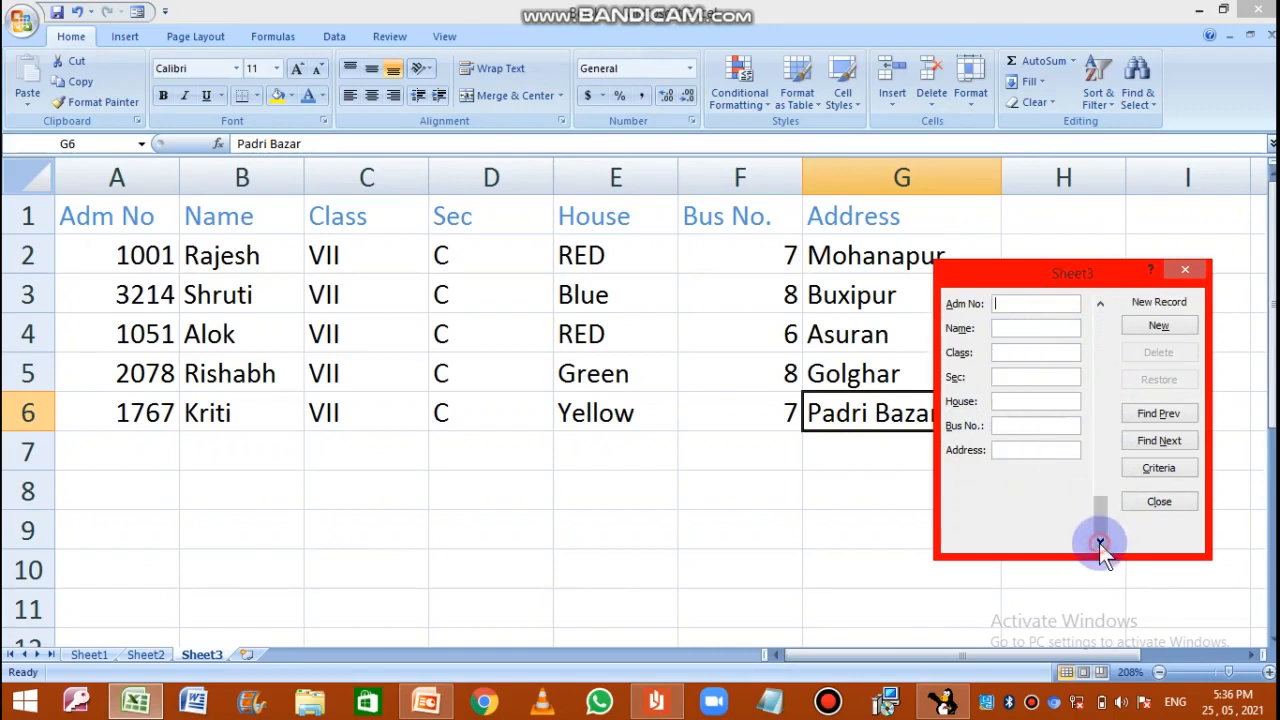
left_click(1100, 304)
left_click(1100, 304)
left_click(1100, 304)
left_click(1100, 304)
left_click(1100, 304)
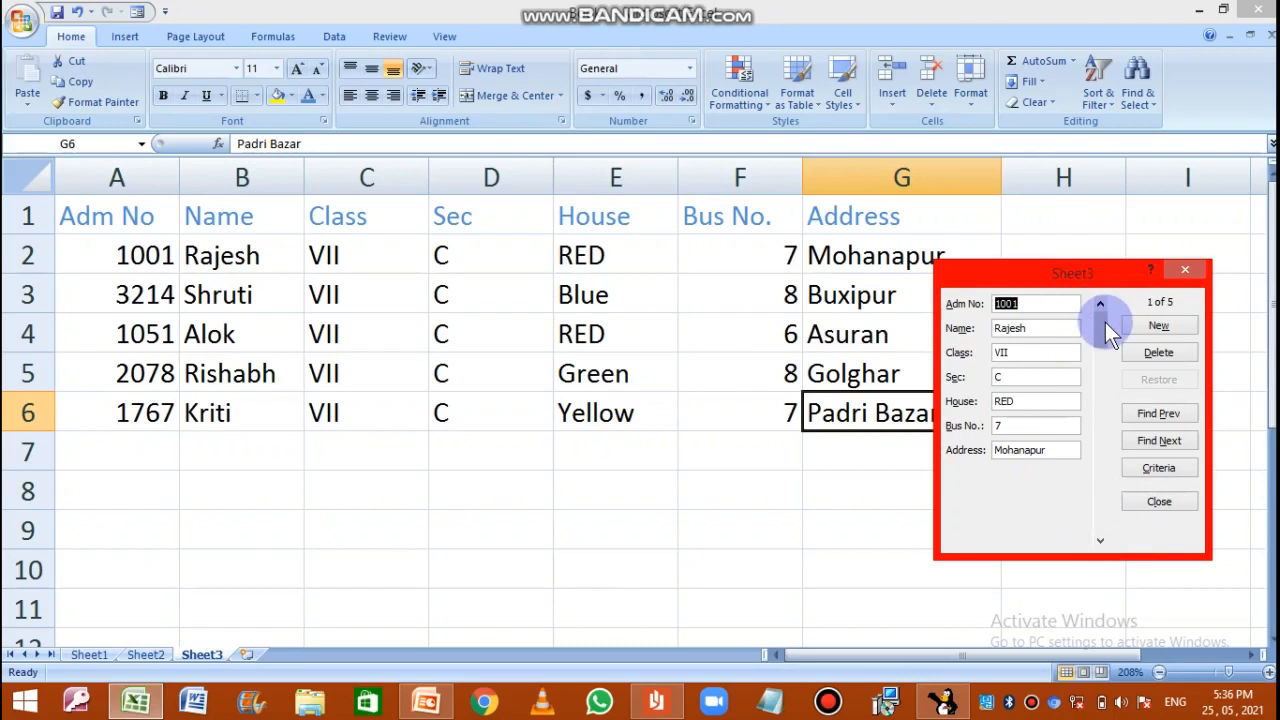
- Browse forward through the data form's records once more and return to the first record
left_click(1104, 369)
left_click(1100, 541)
left_click(1100, 541)
left_click(1100, 541)
left_click(1100, 541)
left_click(1100, 304)
left_click(1100, 304)
left_click(1100, 304)
left_click(1100, 304)
left_click(1100, 304)
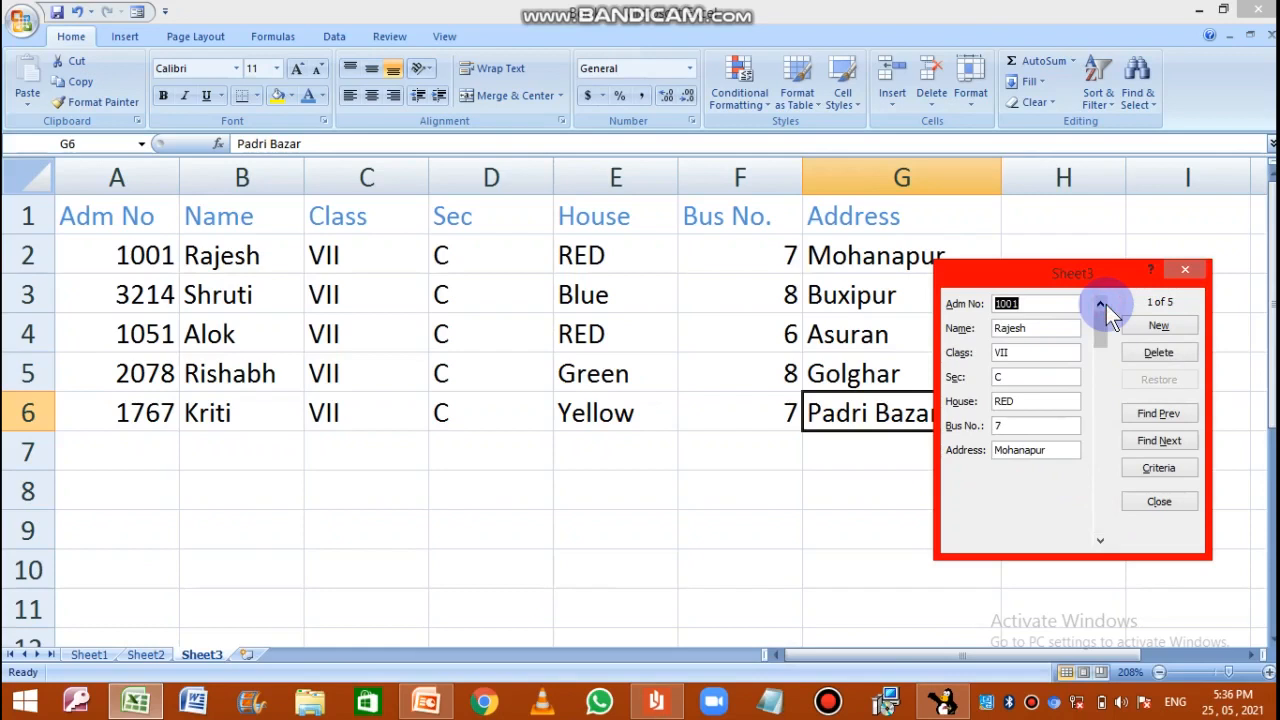
- Move the data form clear of the table and start a new record with the student's admission number, name, class VII and section C
left_click_drag(1019, 271, 1087, 270)
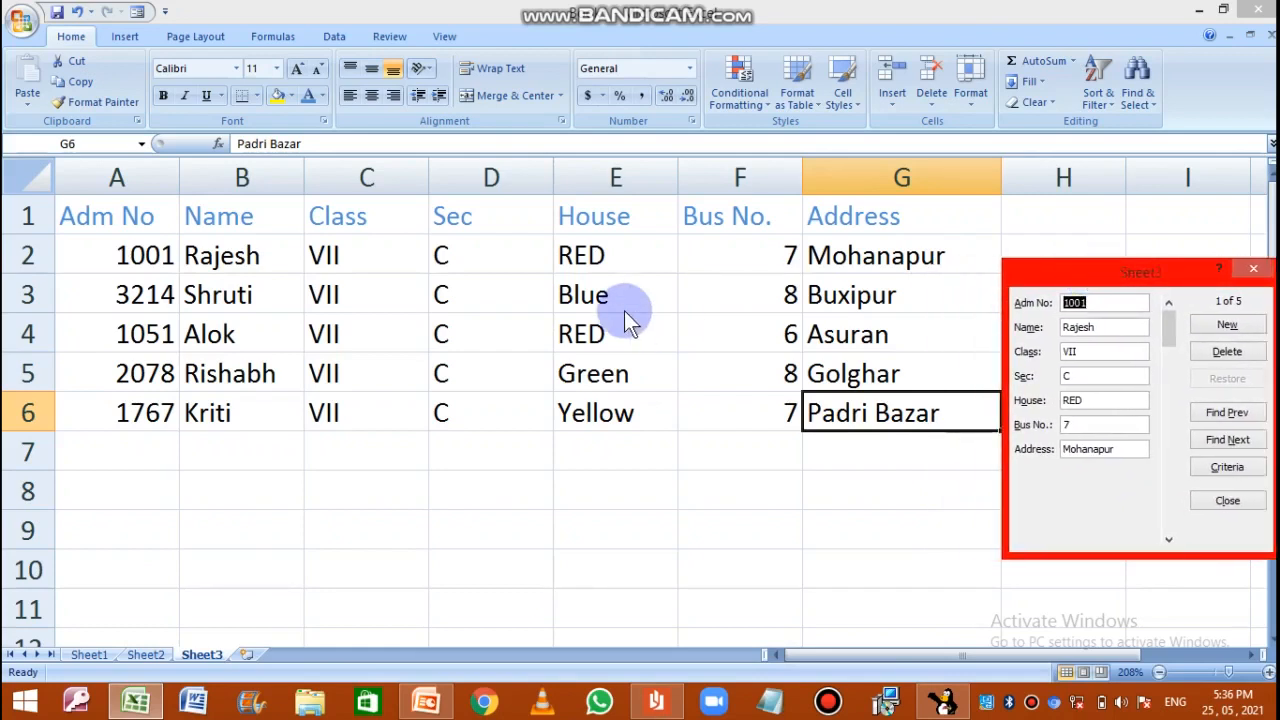
left_click(1228, 328)
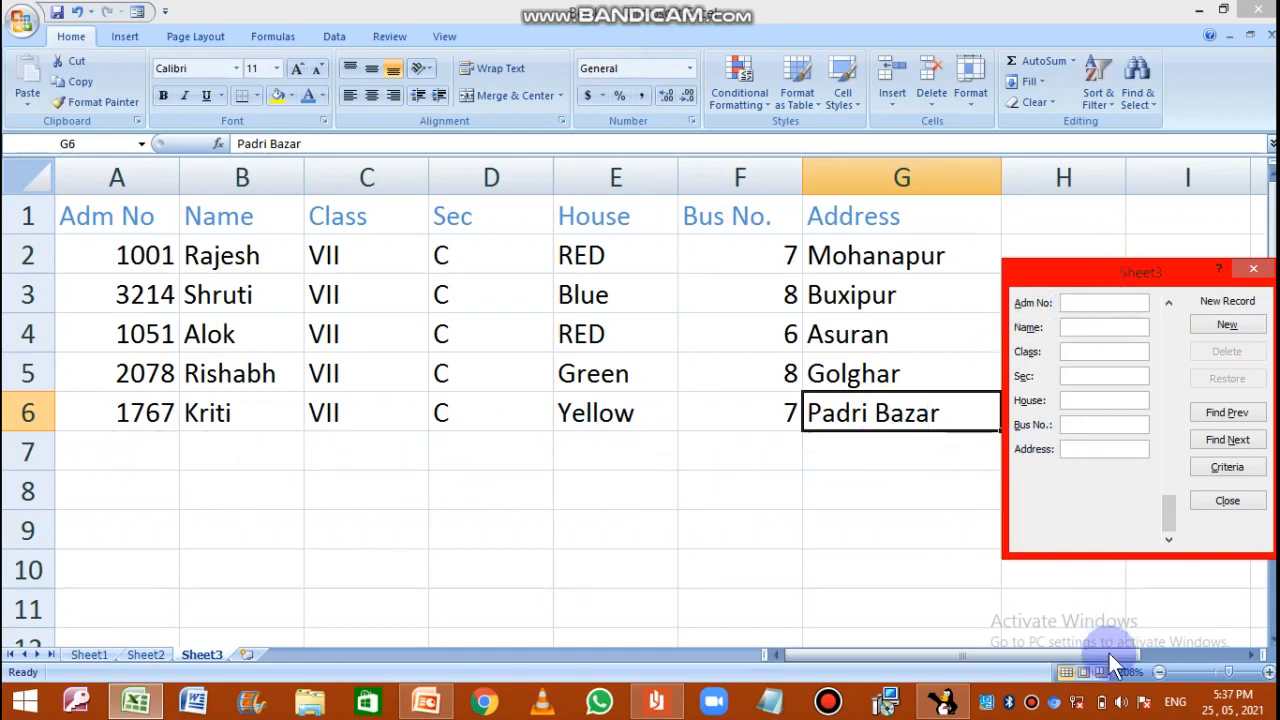
type("1000")
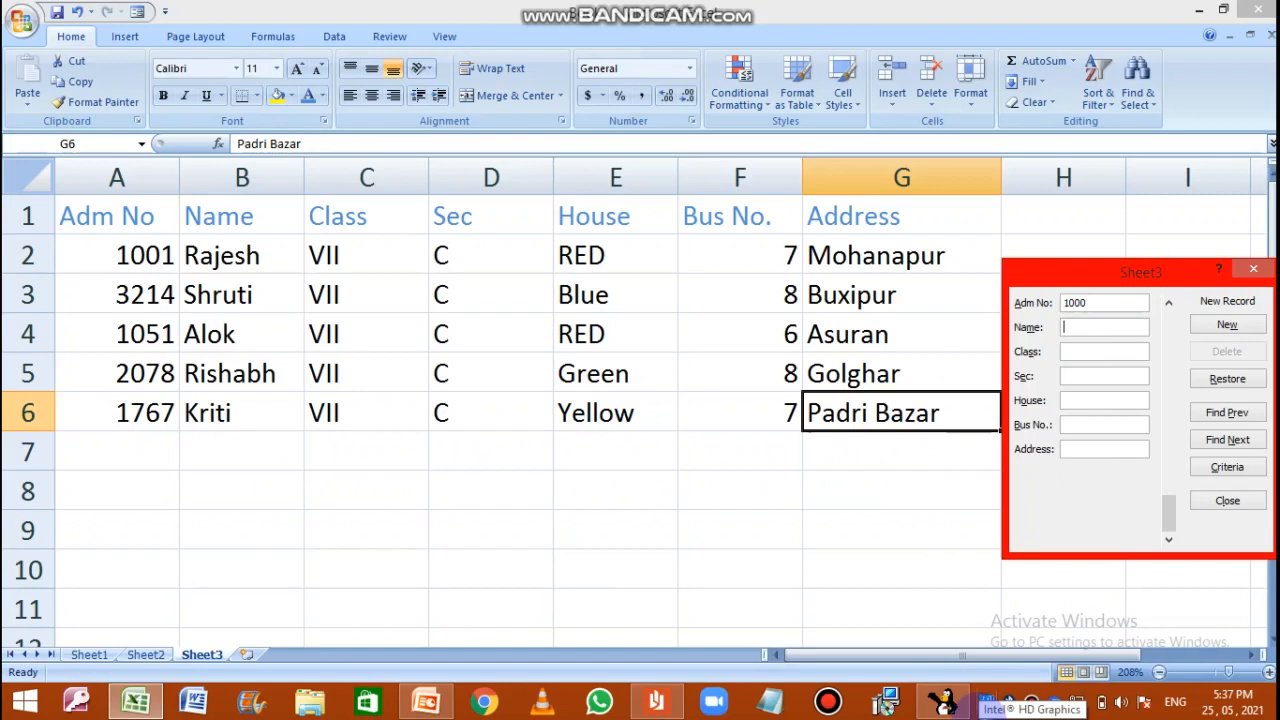
type("Abhinav")
key("Tab")
type("V")
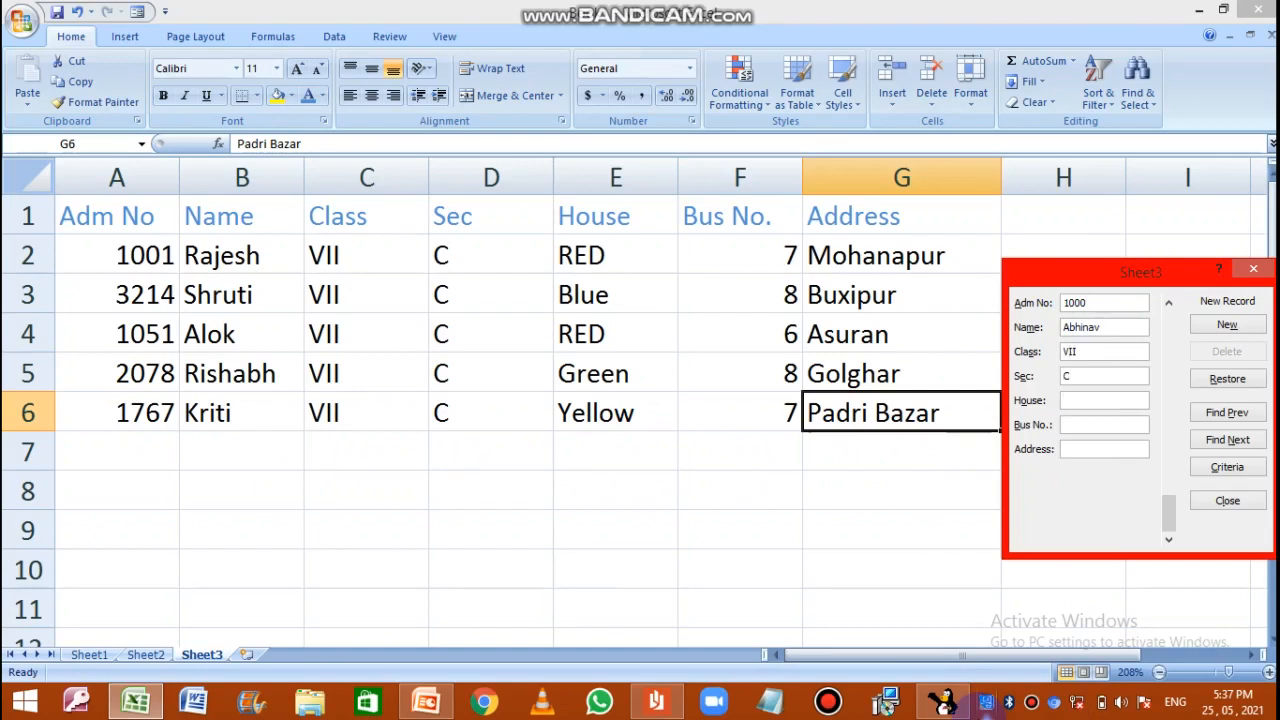
- Complete the new record with house Yellow, bus number 10 and the student's address, then close the data form
type("Y")
type("ellow")
type("10")
type("Mohaddipur")
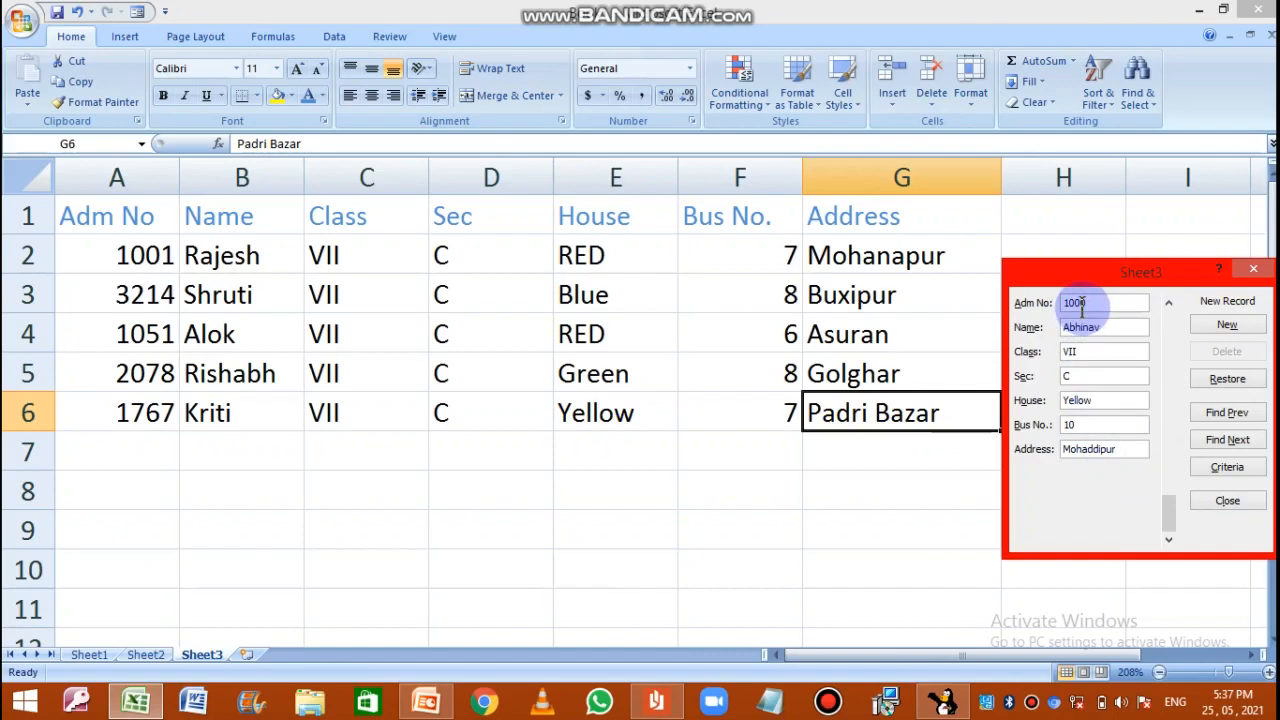
left_click(1093, 449)
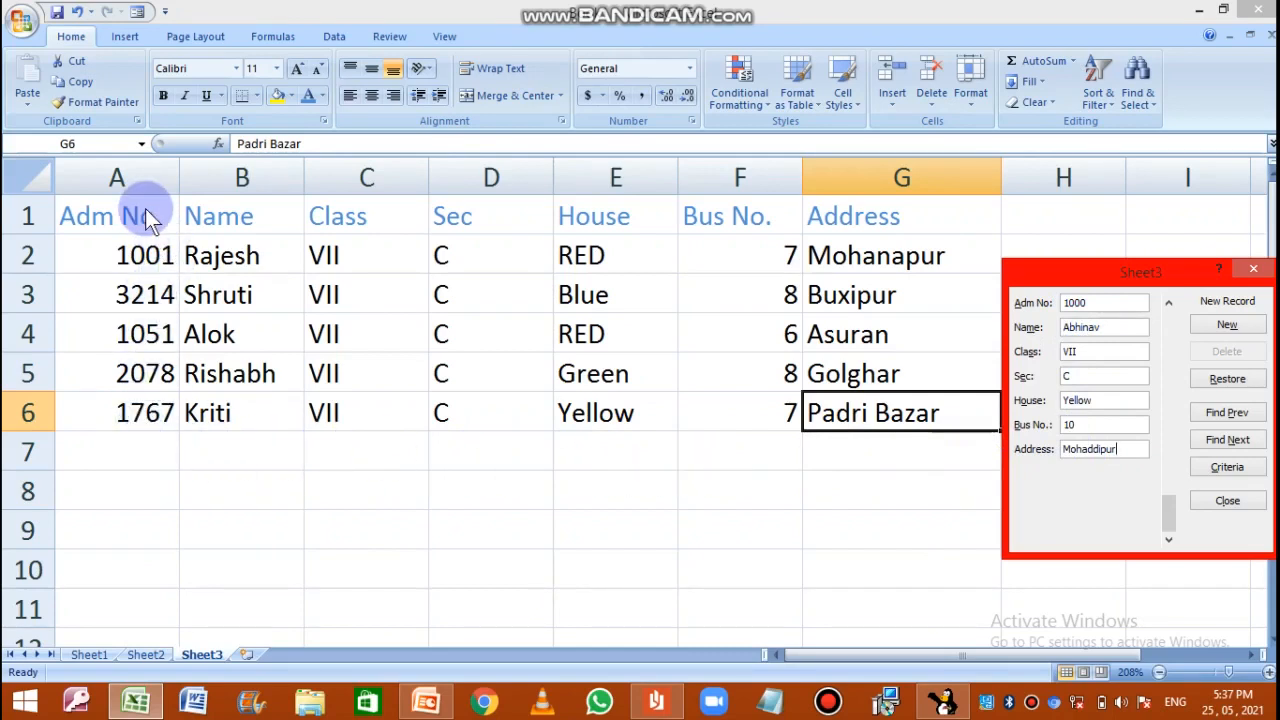
left_click(1228, 501)
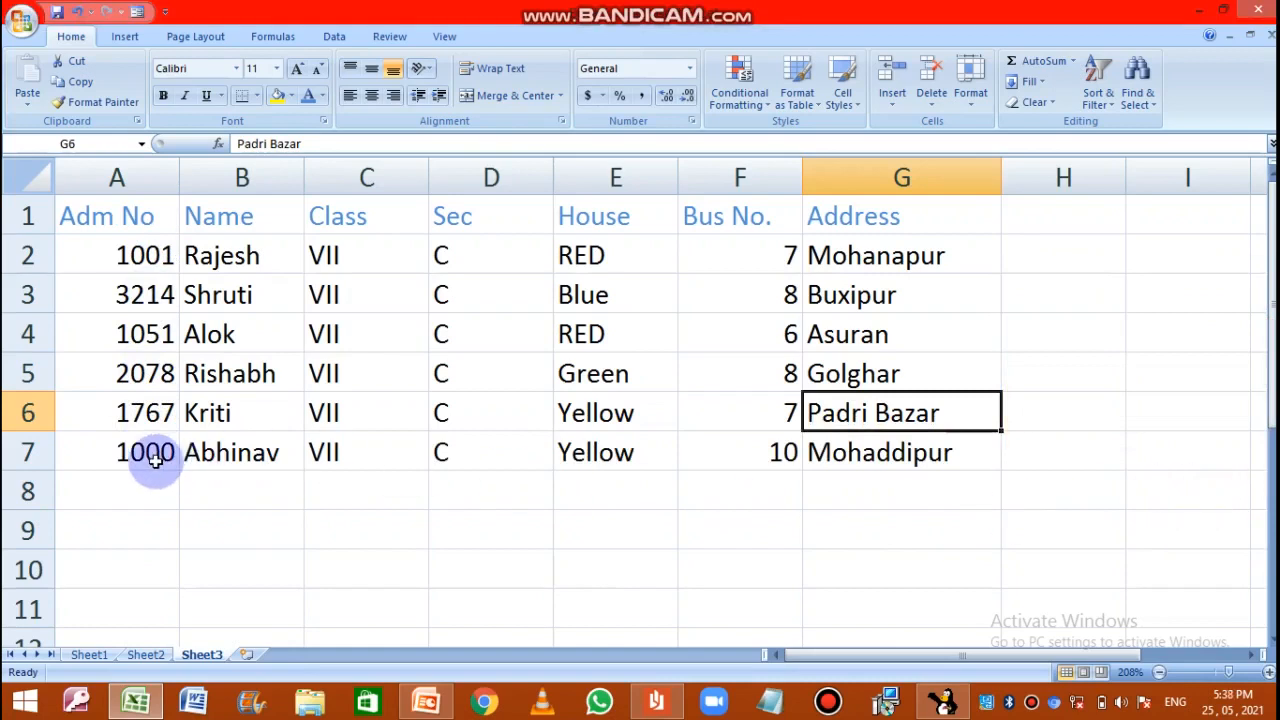
- Highlight the newly added record in row 7, then select cell D6 within the table
left_click(35, 452)
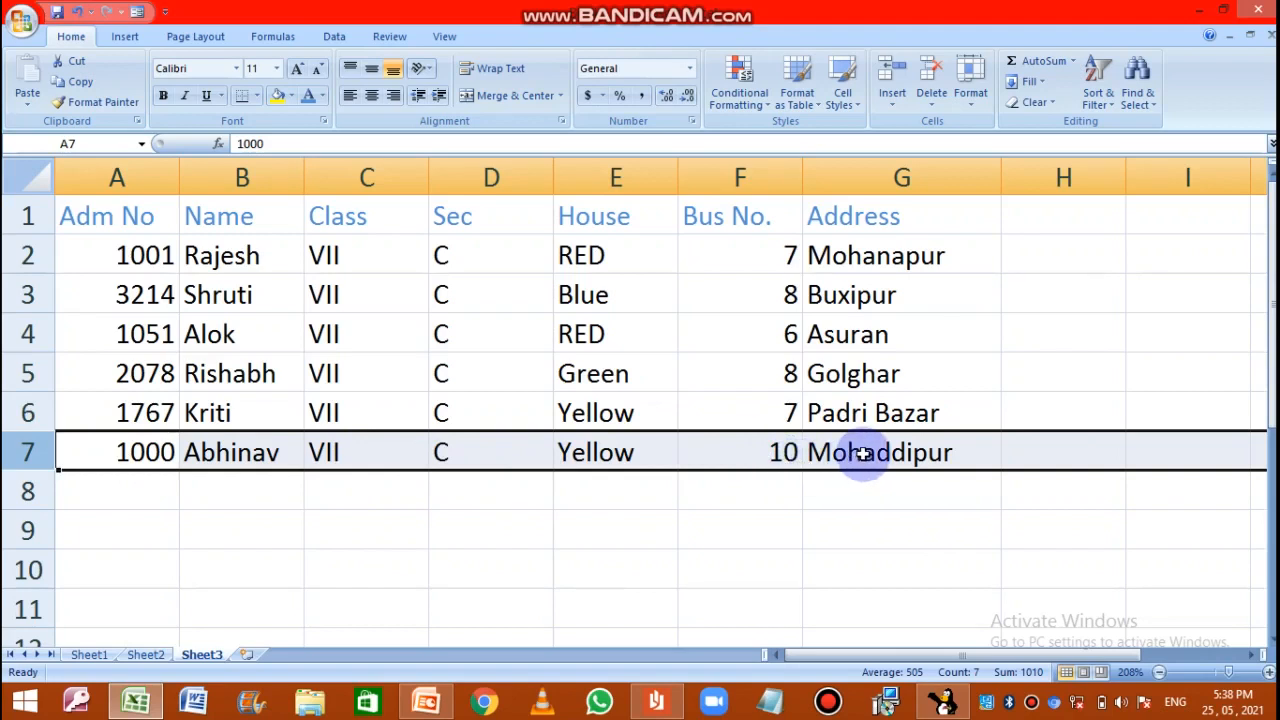
left_click(471, 486)
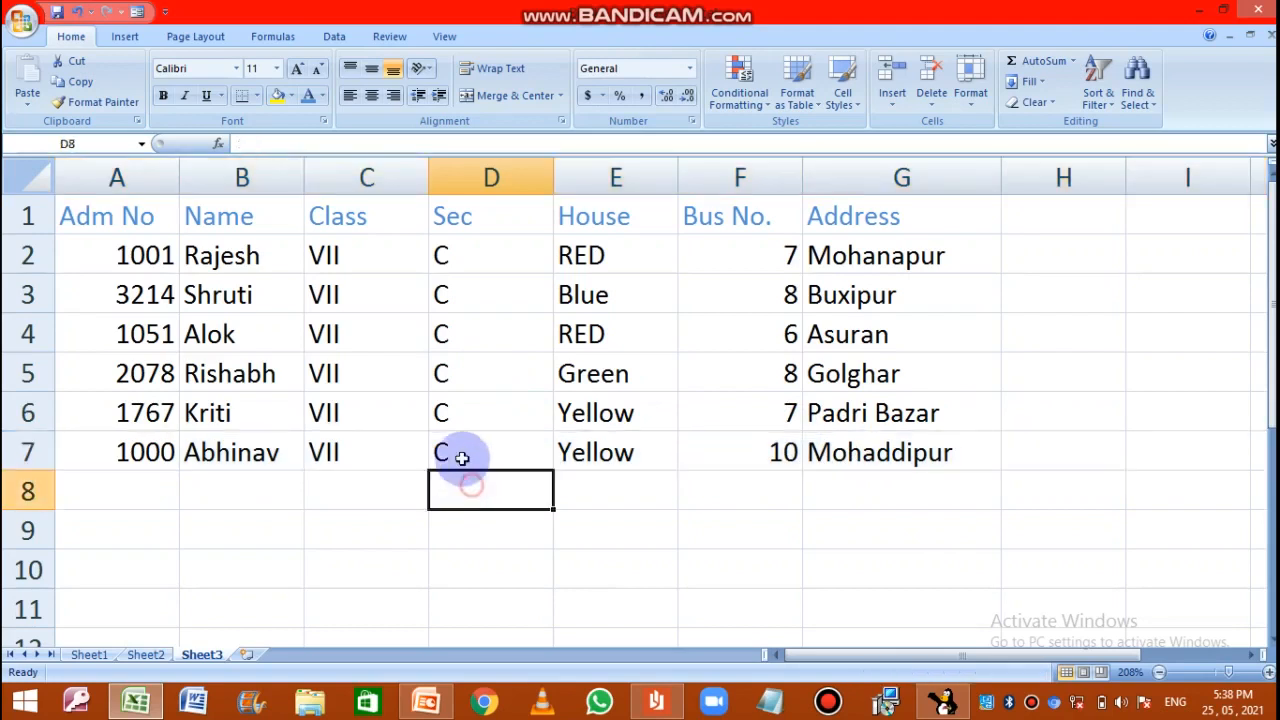
left_click(443, 415)
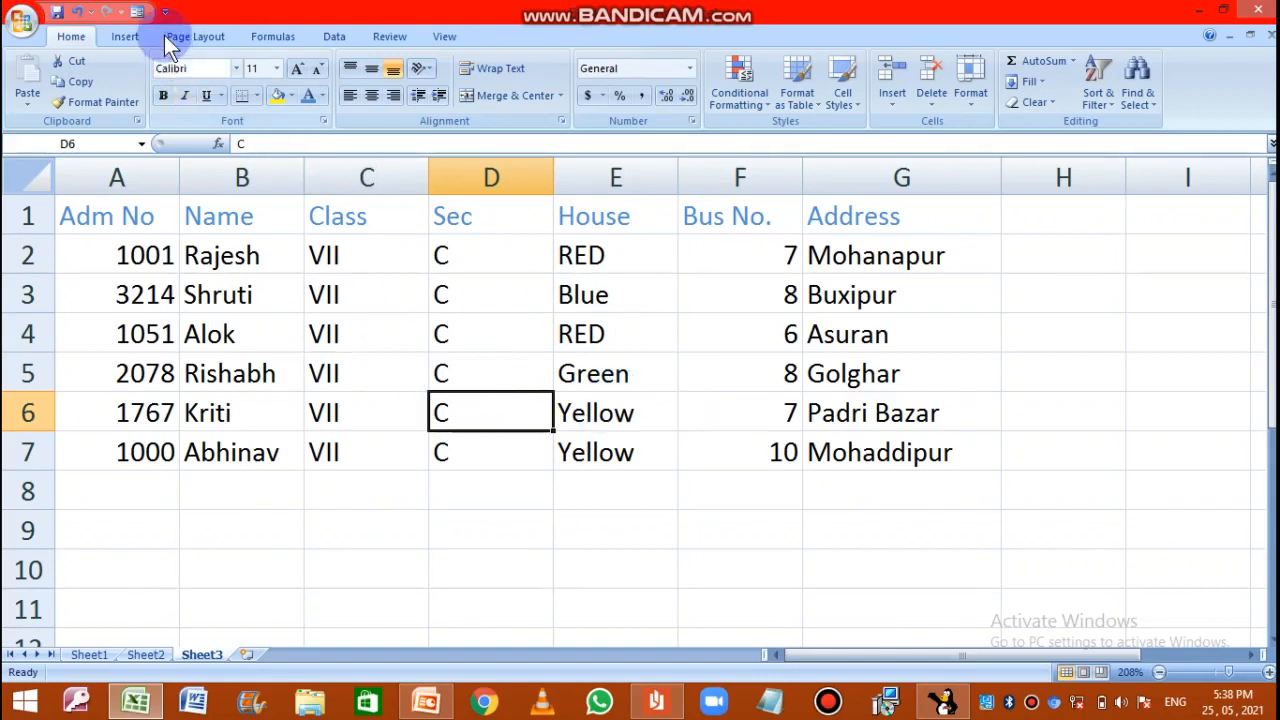
- Reopen the data form, move it closer to the table and start a new record with the student's admission number
left_click(137, 12)
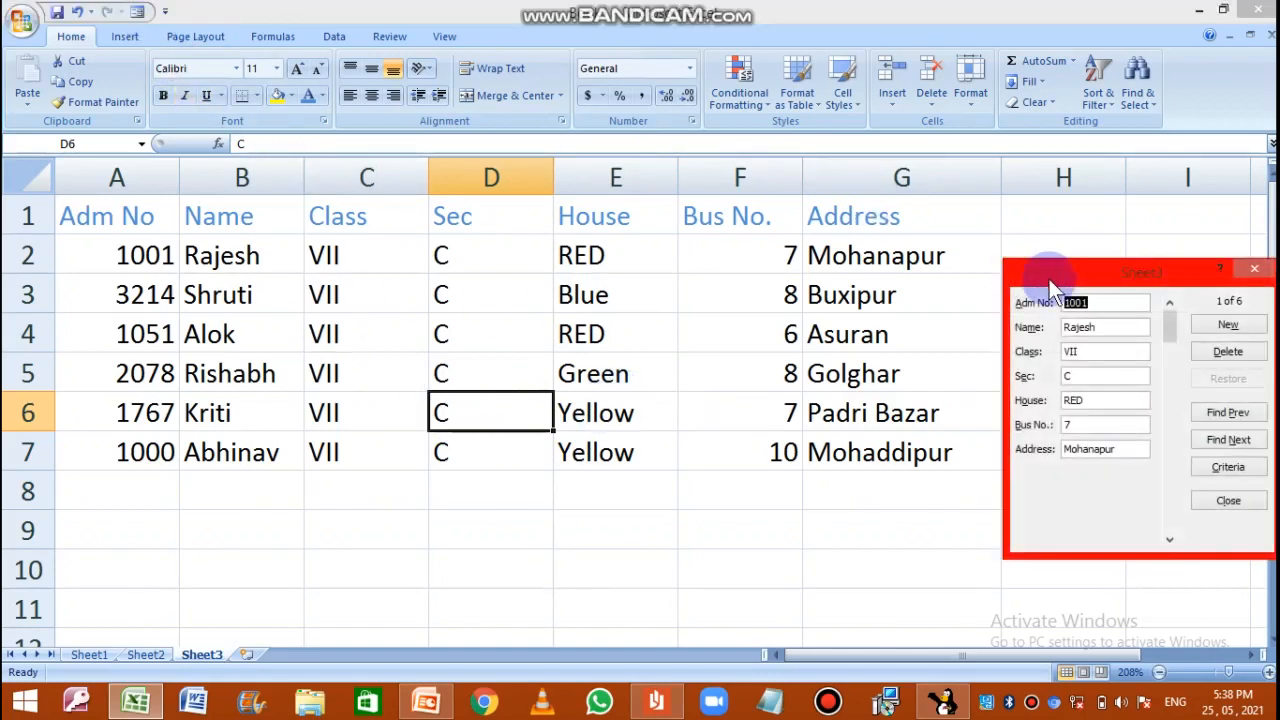
left_click_drag(1049, 279, 987, 236)
left_click(1160, 282)
left_click(1021, 258)
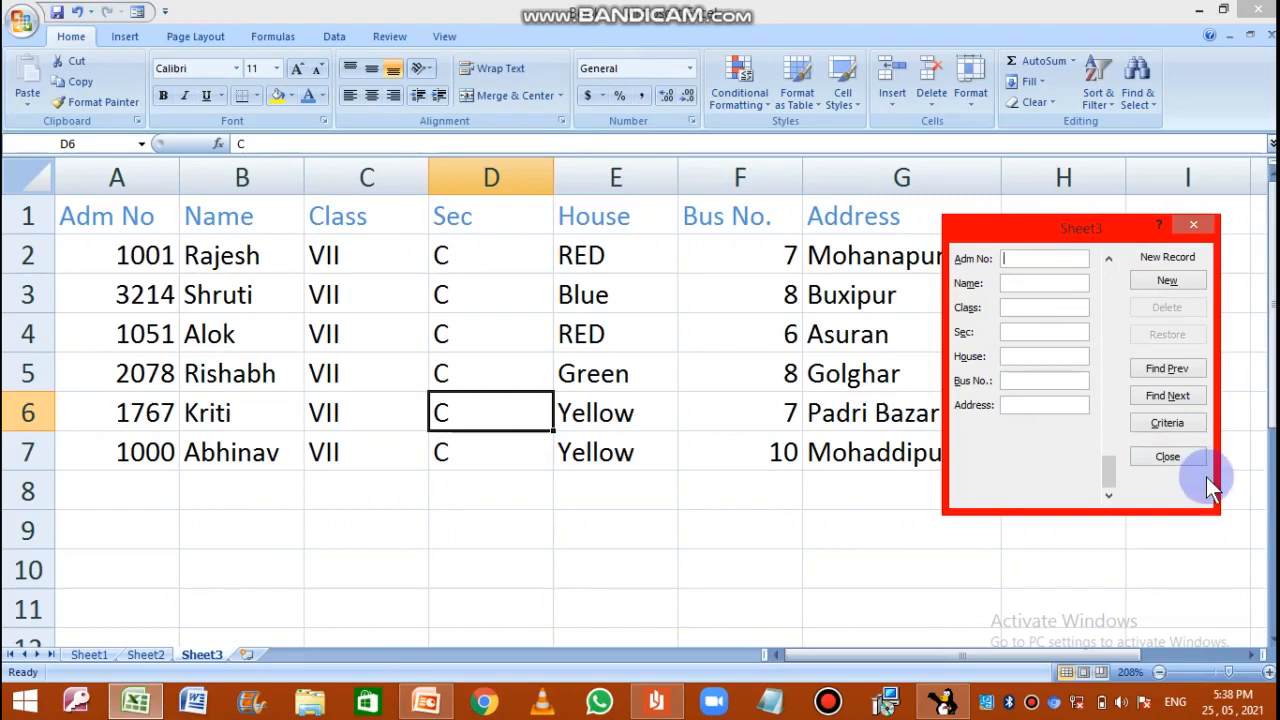
type("4098")
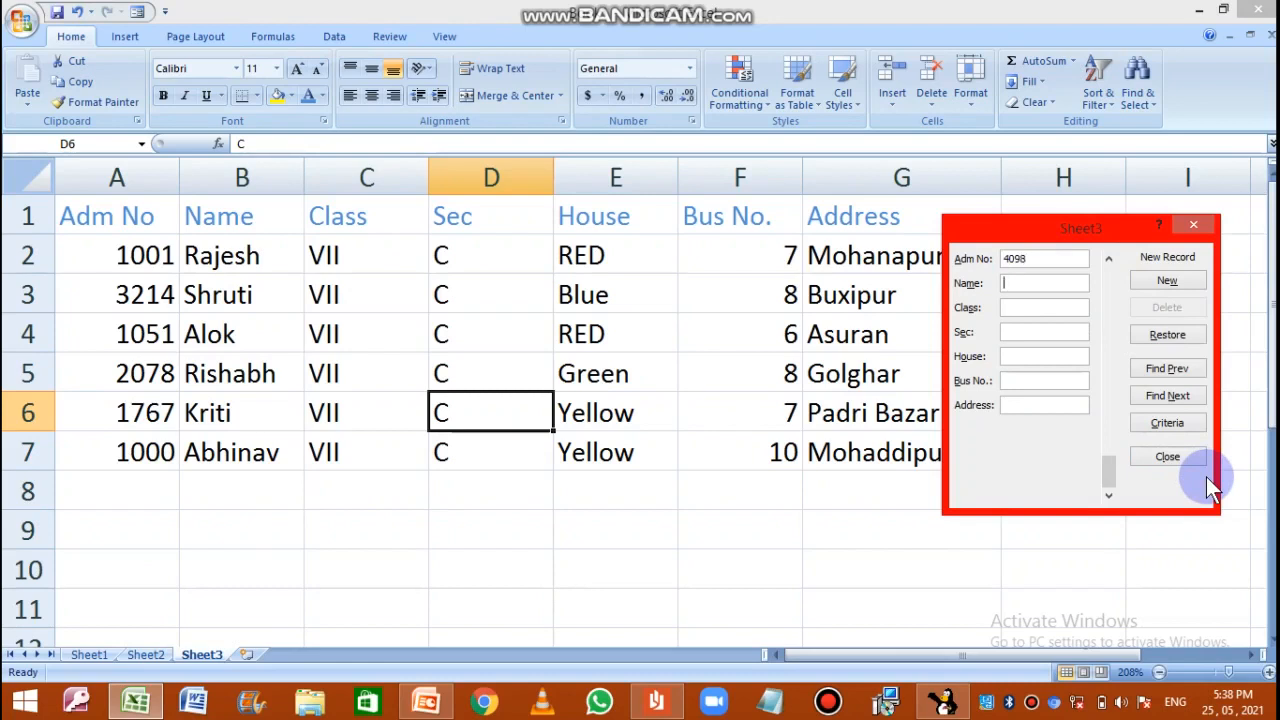
- Complete the new record with the student's name, class VII, section C, house RED, bus number 5 and address, then close the data form
type("Ragini")
key("Tab")
type("VII")
type("C")
type("RED")
type("%")
key("BackSpace")
type("Mohanapur")
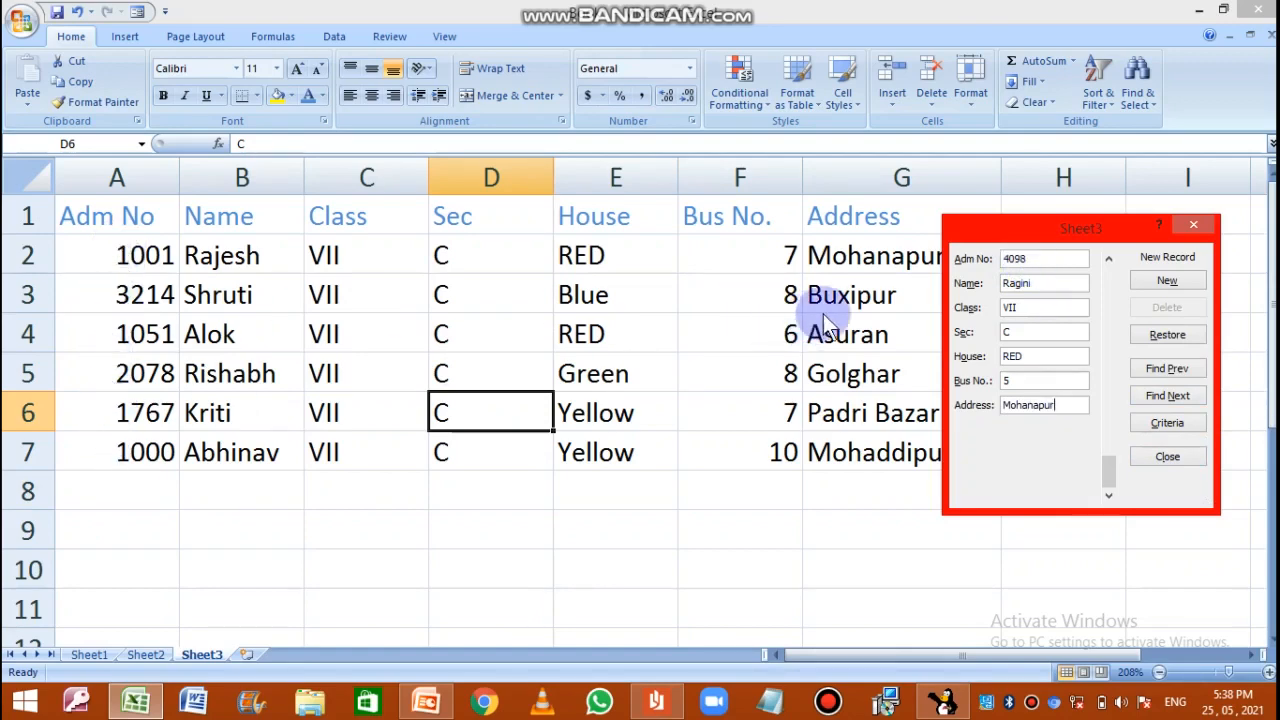
left_click(1167, 457)
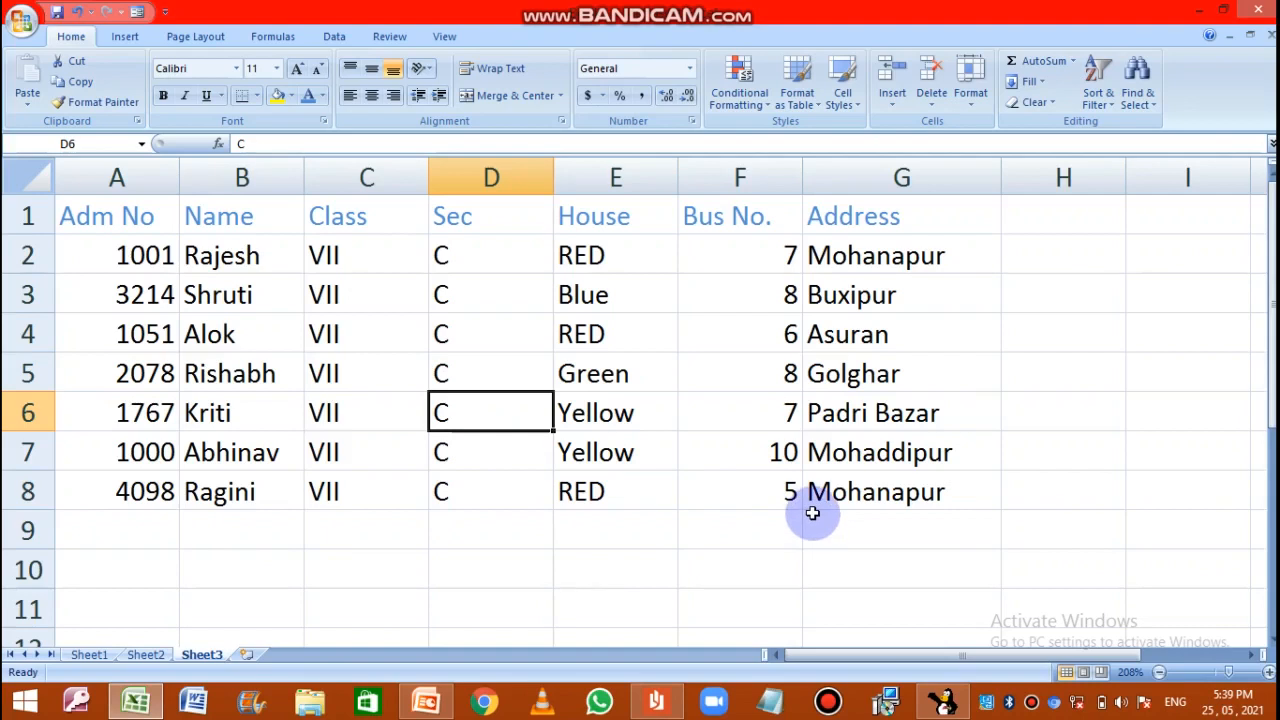
key("Delete")
left_click(1036, 702)
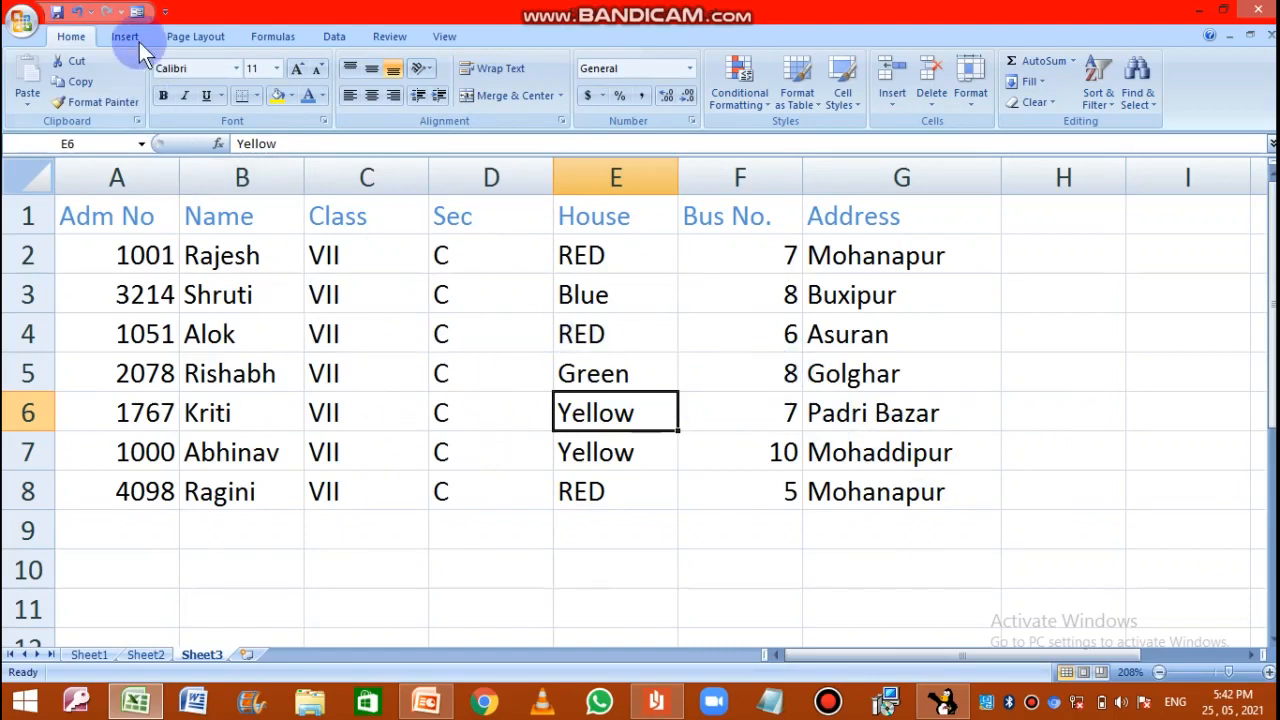
- From a cell inside the table, find a student's record in the data form using an admission number criterion, then close the form
left_click(490, 346)
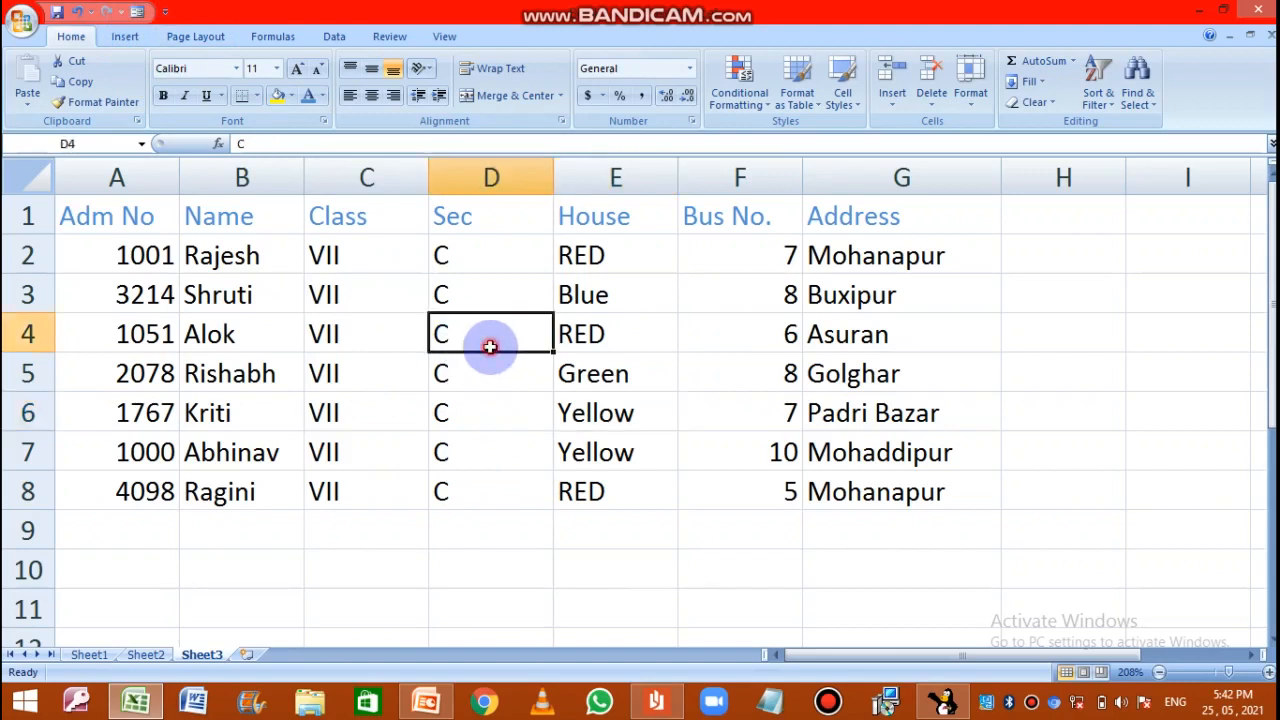
left_click(366, 398)
left_click(138, 13)
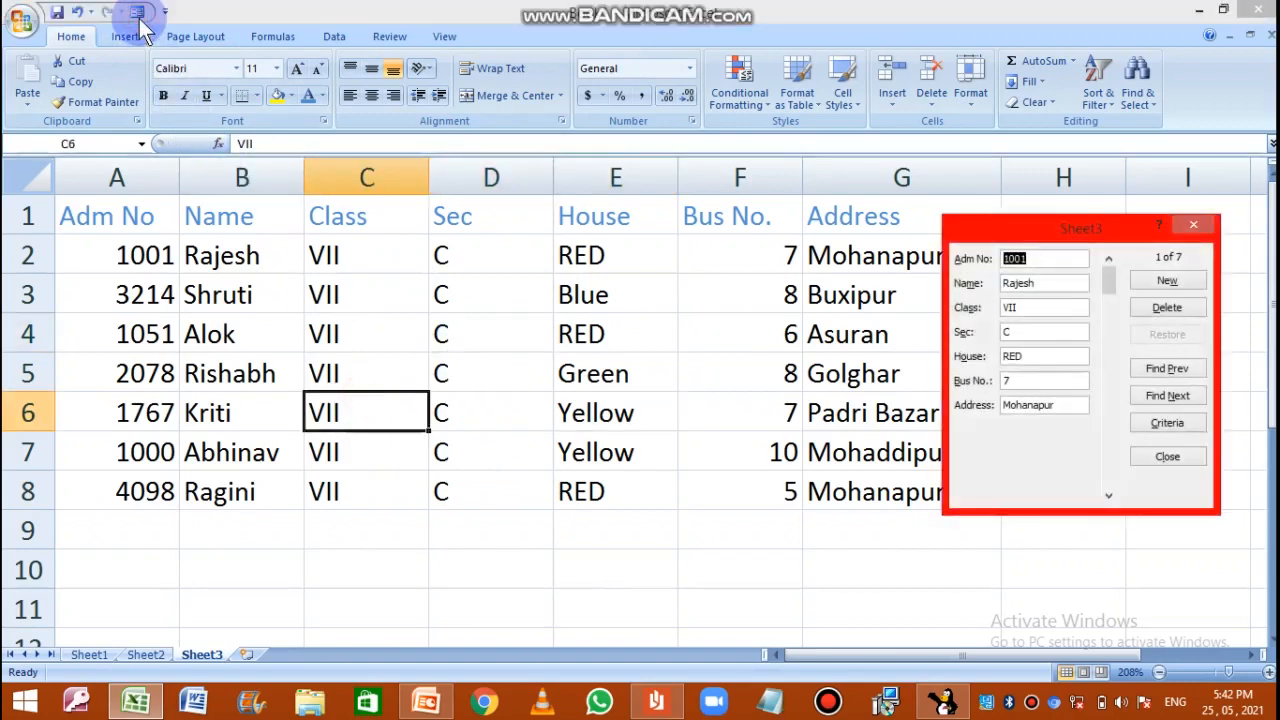
left_click(1183, 425)
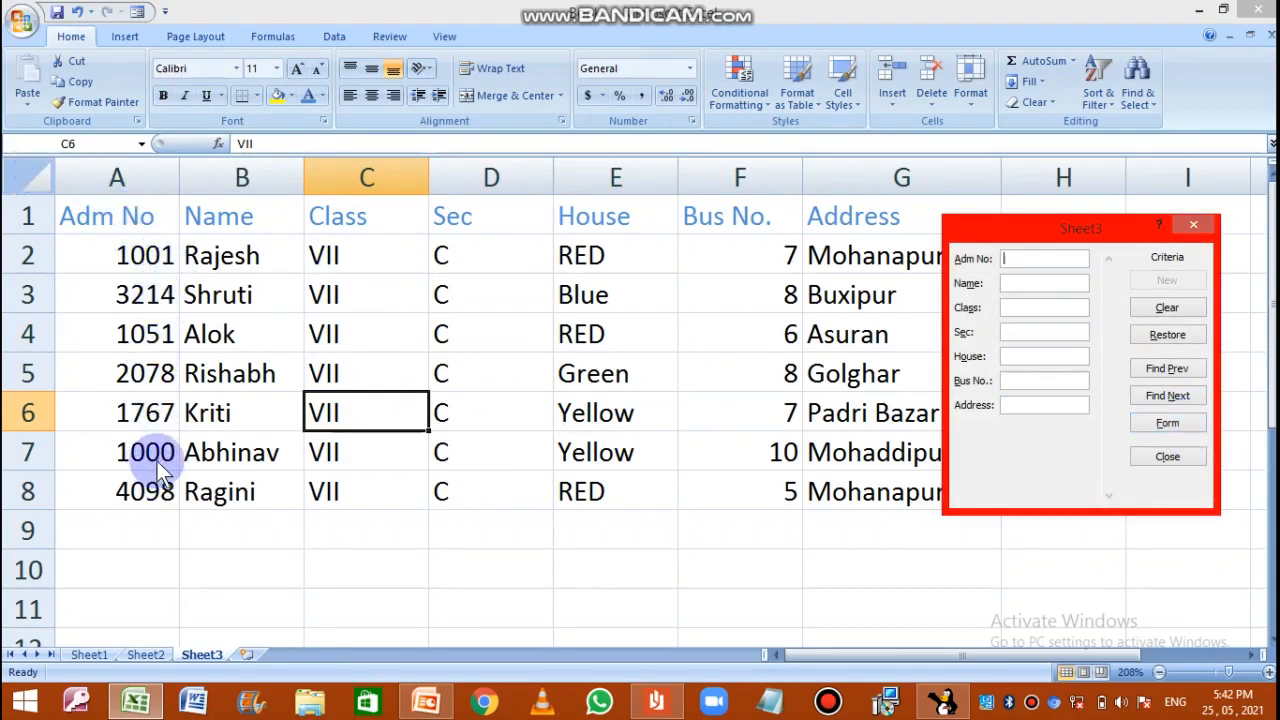
left_click(1016, 258)
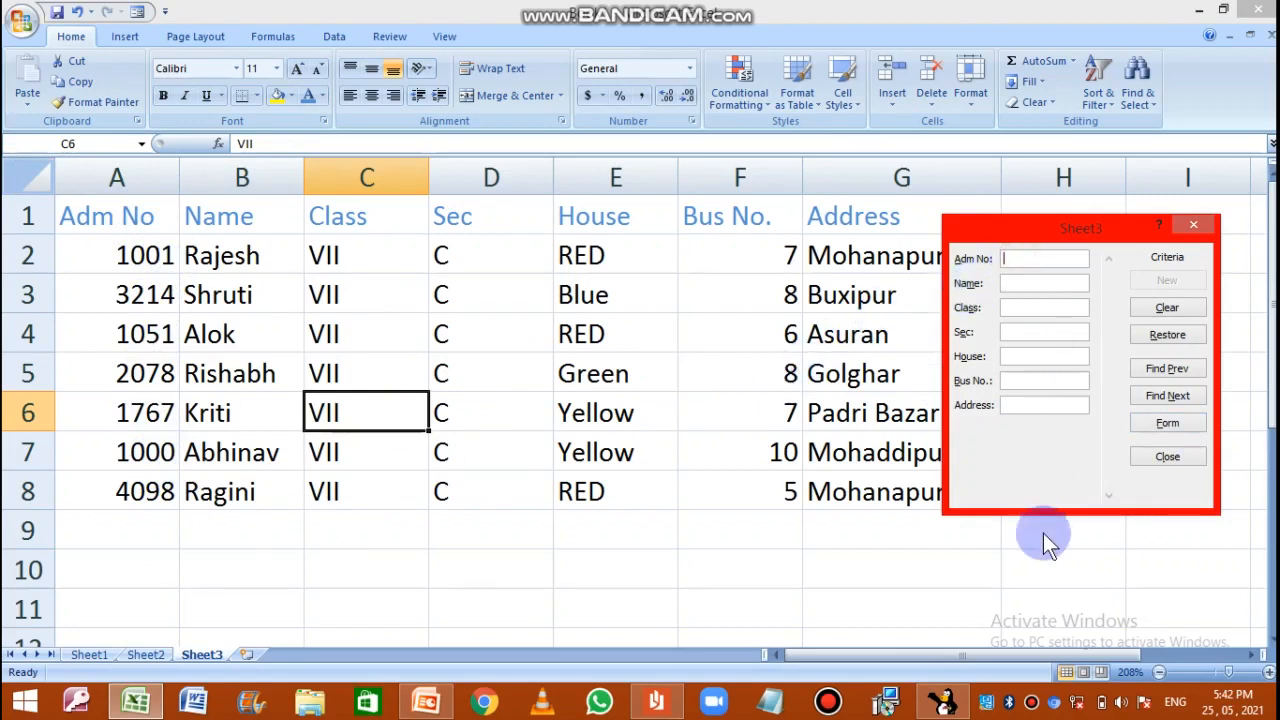
type("1000")
left_click(1165, 397)
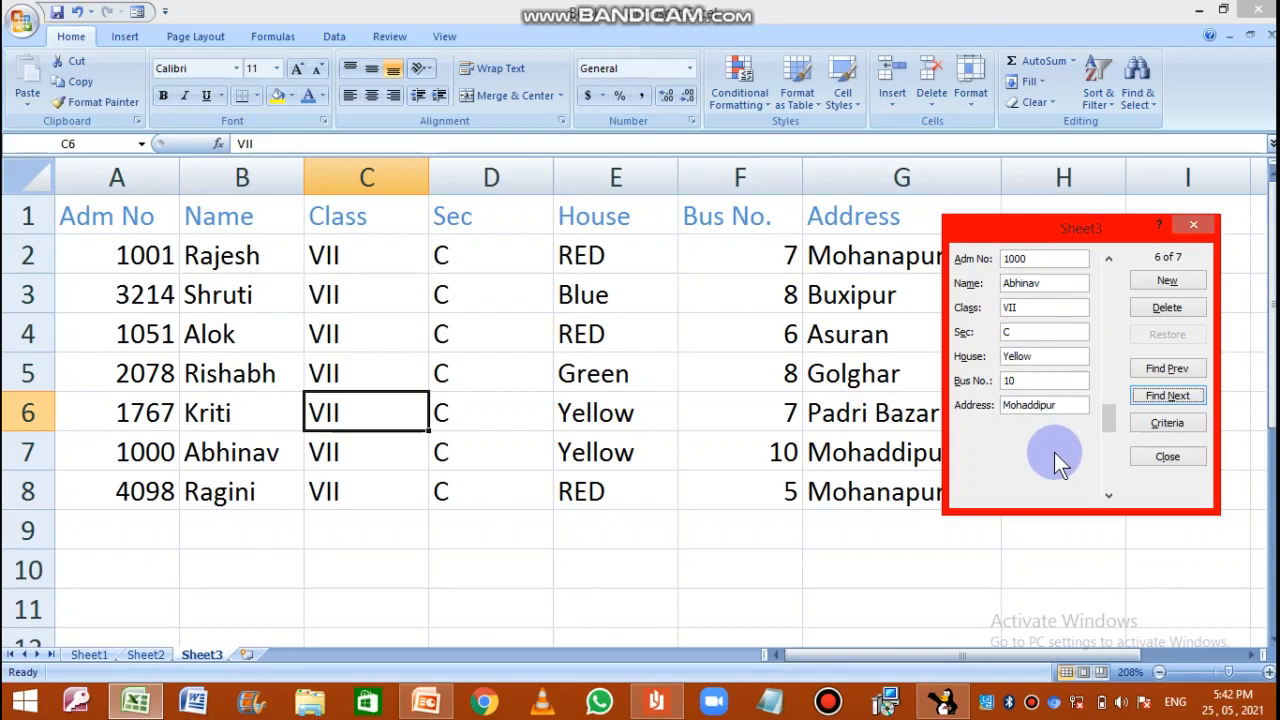
left_click(1155, 458)
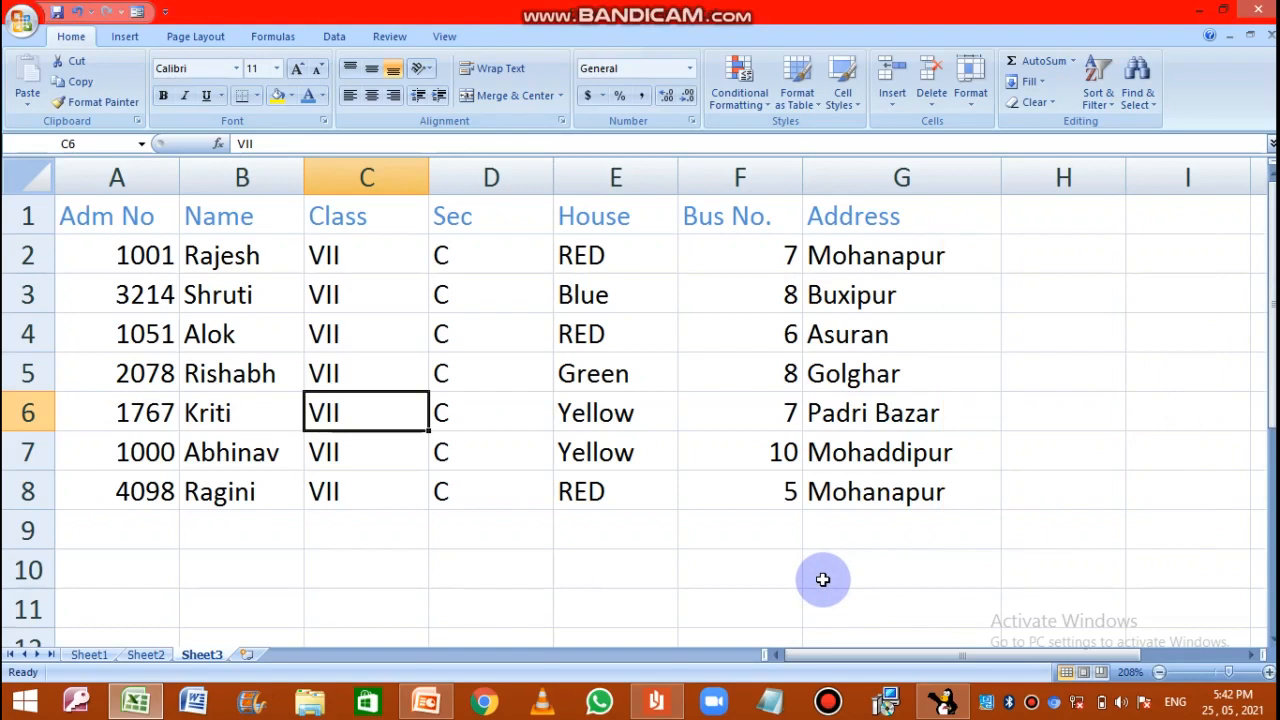
- Highlight the Name, House, Bus No. and Address columns one after another
left_click(230, 177)
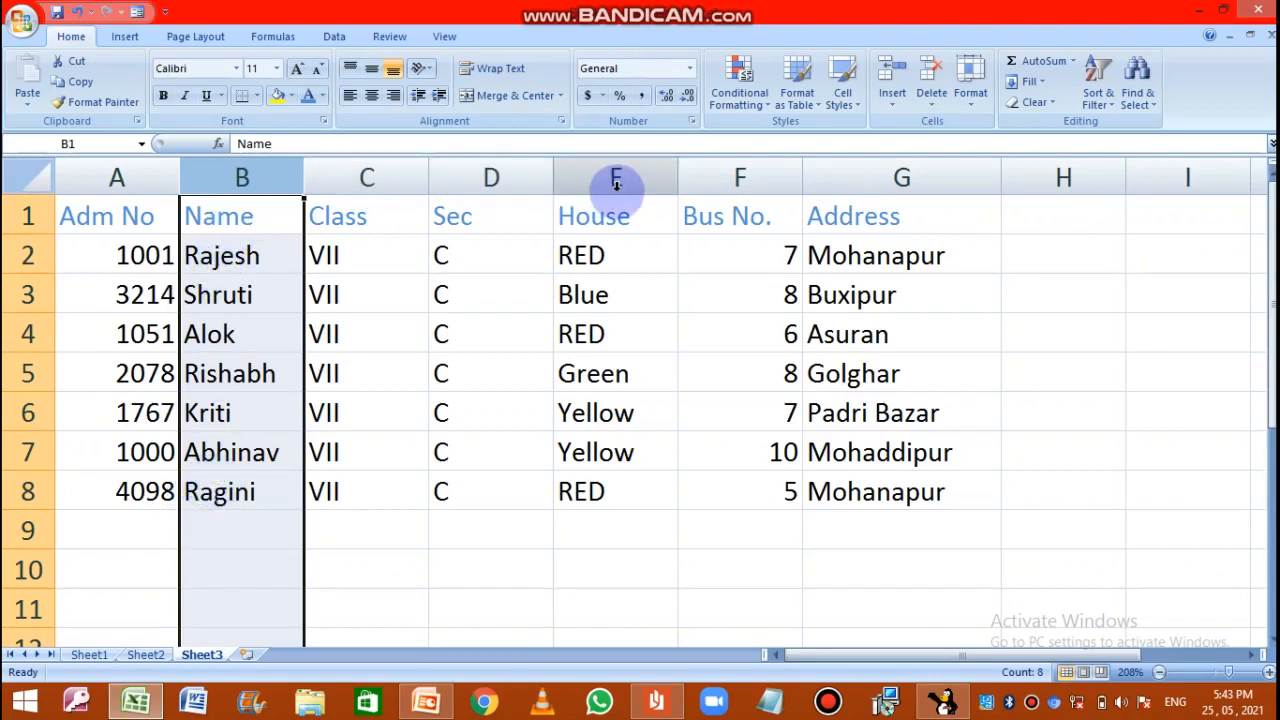
left_click(616, 185)
left_click(737, 177)
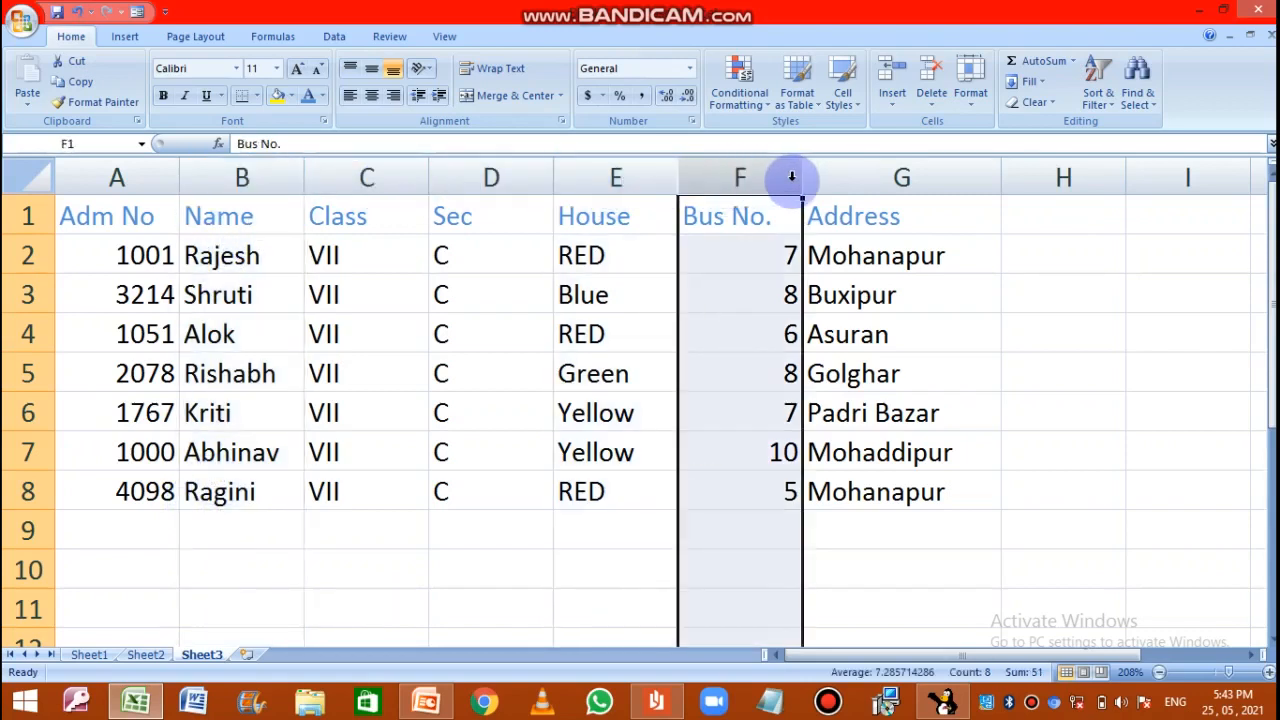
left_click(868, 182)
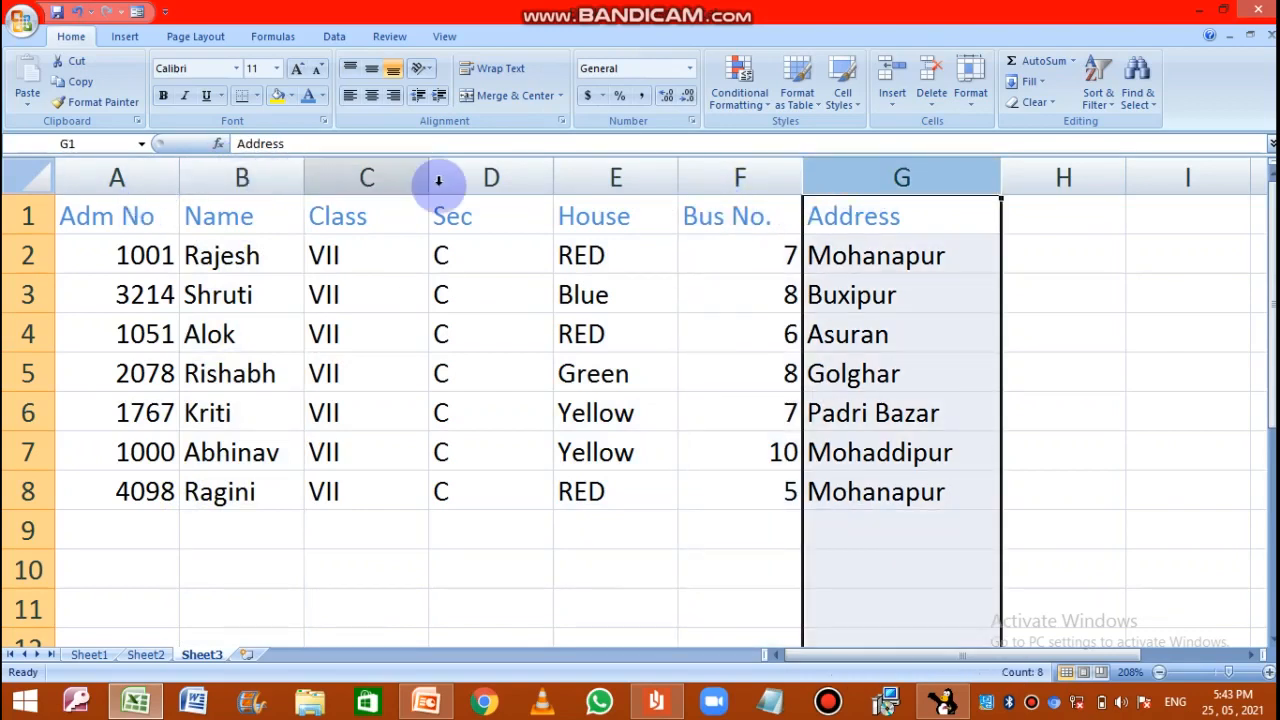
- Sort the table by the Name column from A to Z with the selection expanded, then deselect the column
left_click(245, 178)
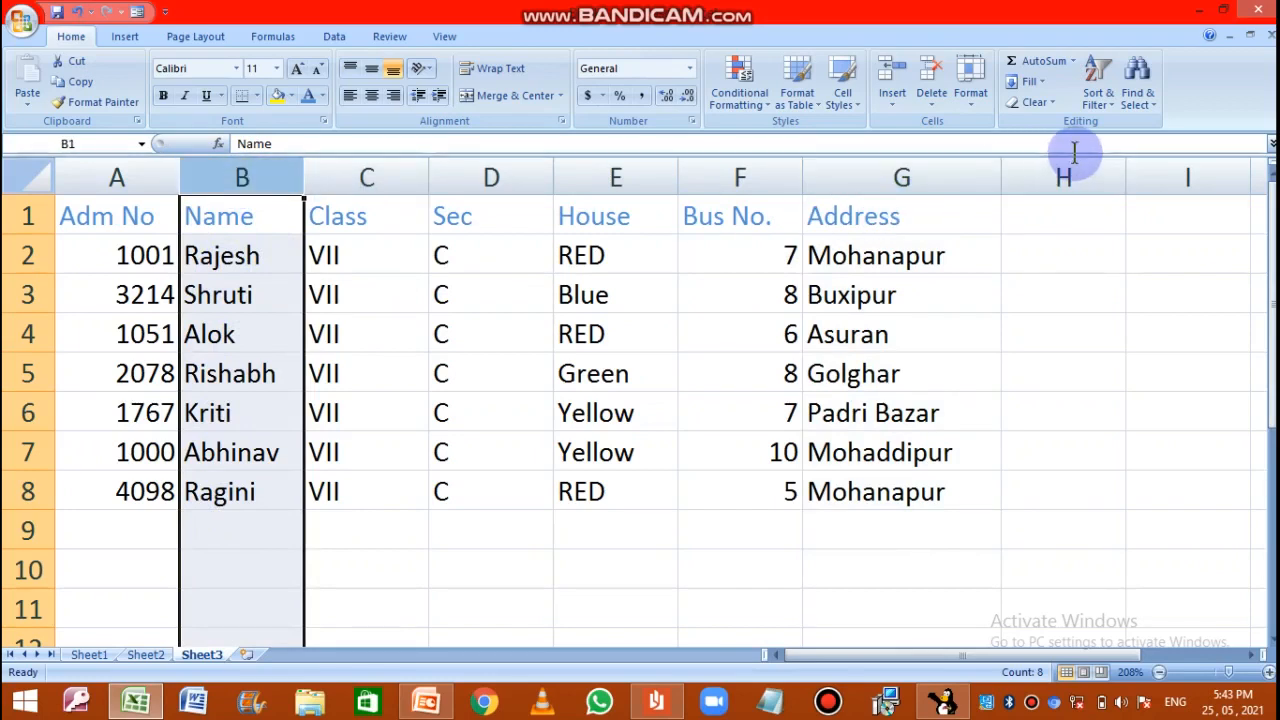
left_click(1112, 98)
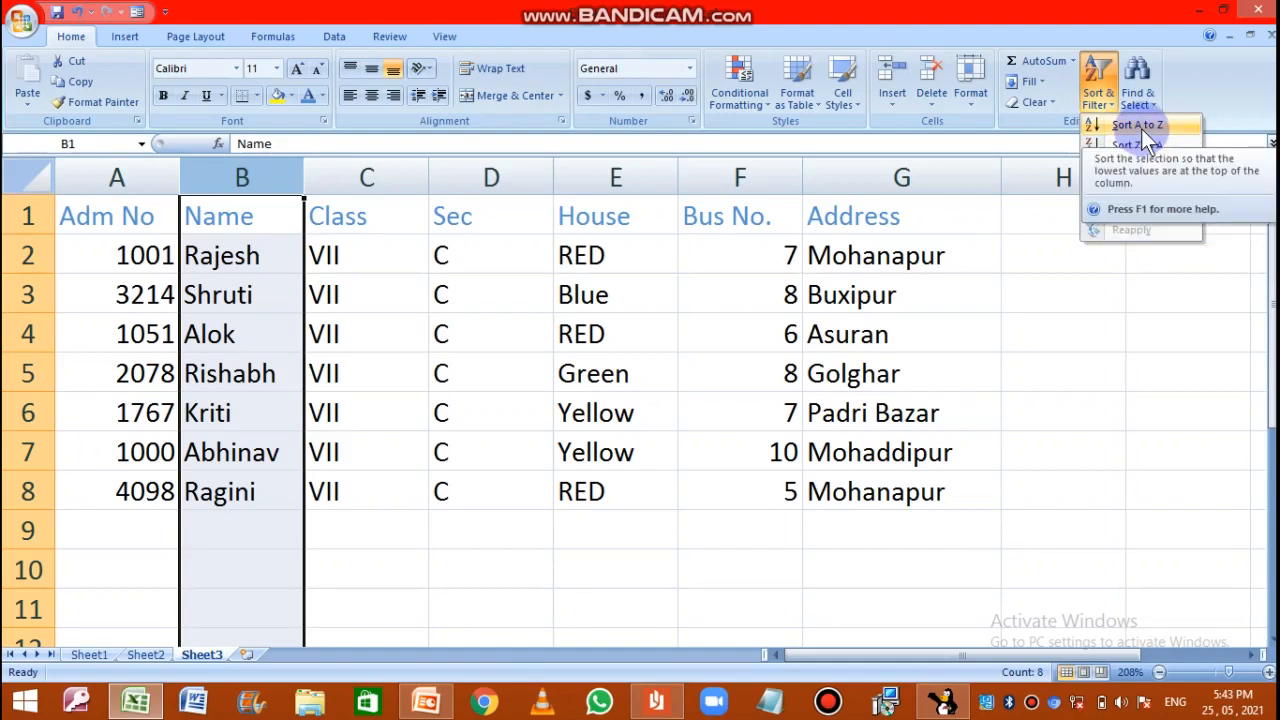
left_click(1140, 126)
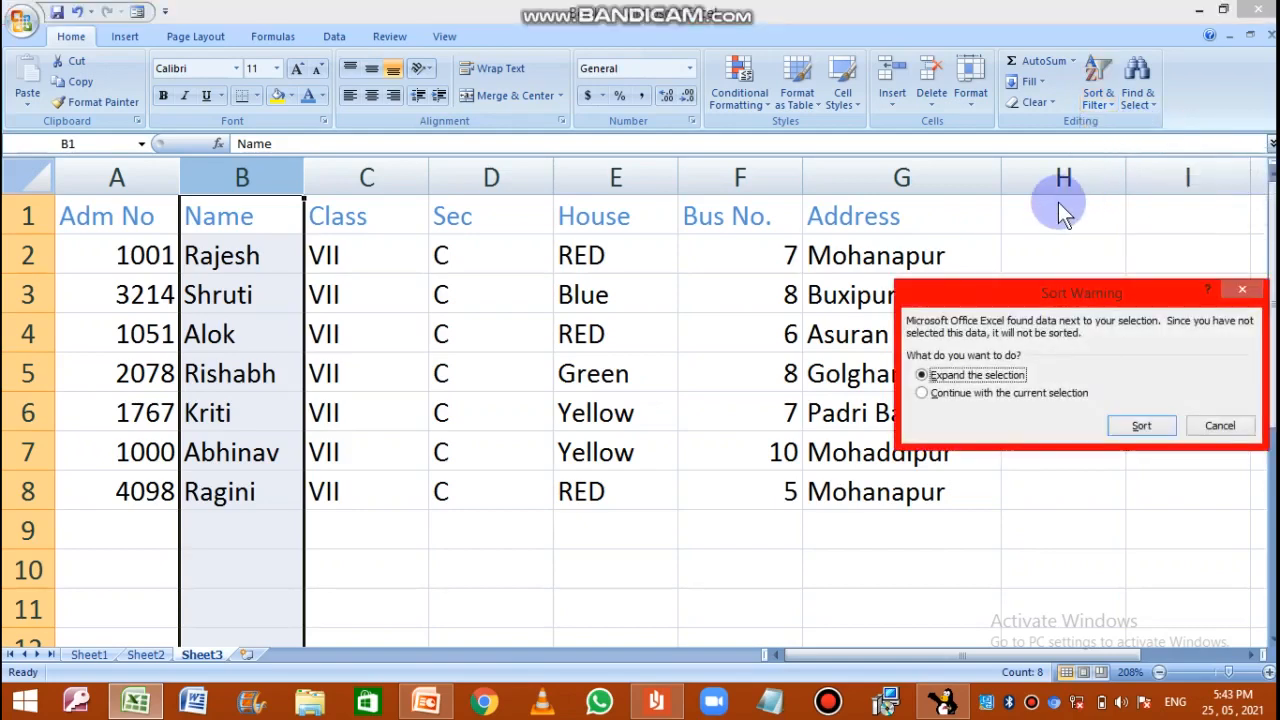
left_click(1140, 426)
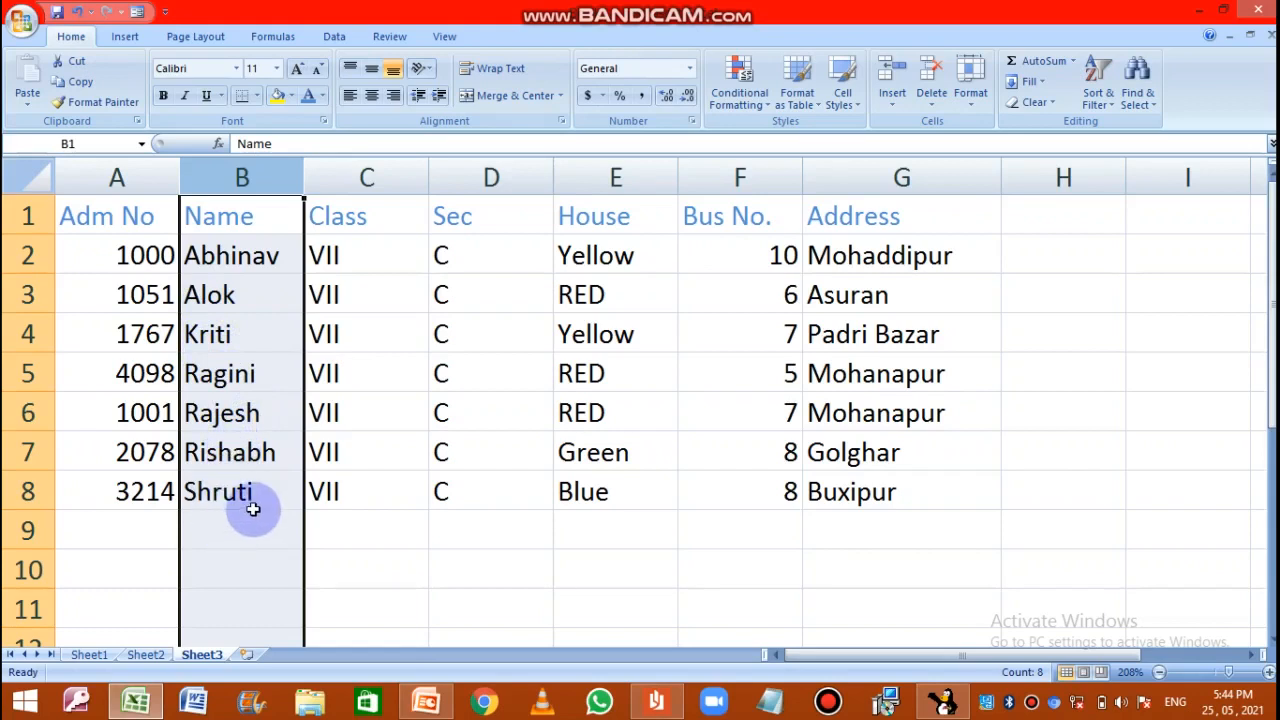
left_click(375, 525)
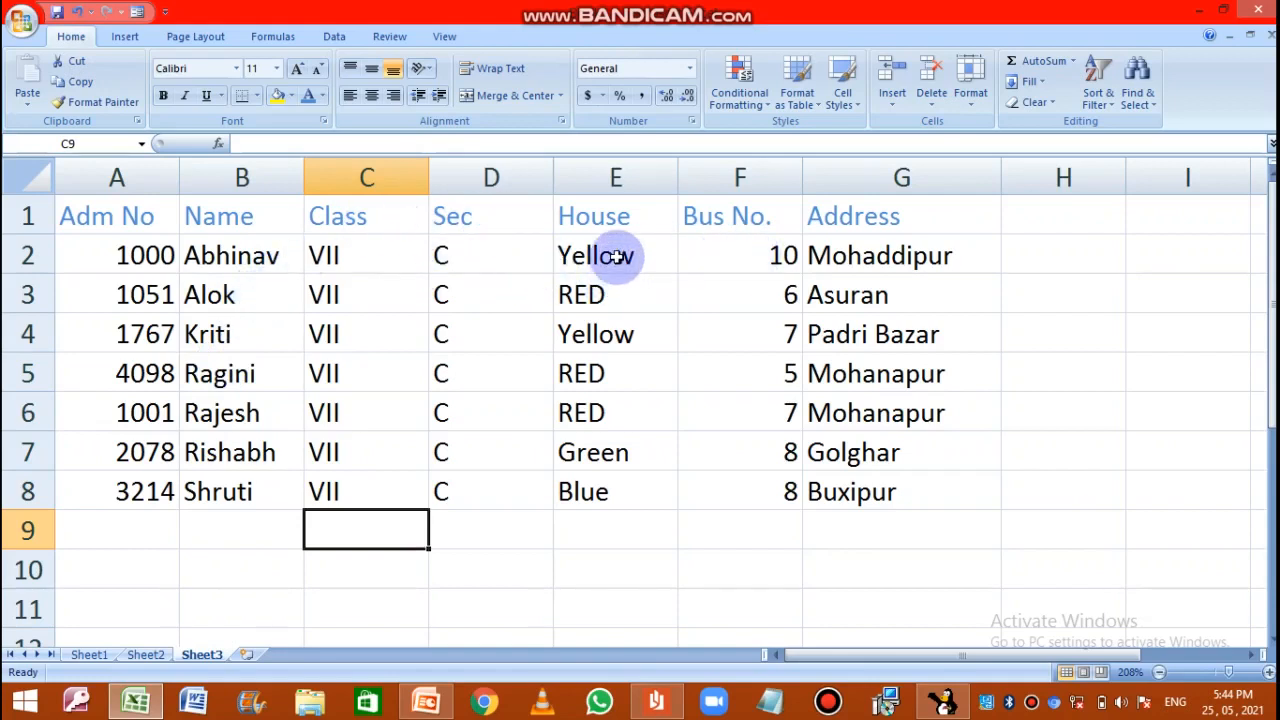
- Sort the table by the Bus No. column from smallest to largest with the selection expanded
left_click(745, 177)
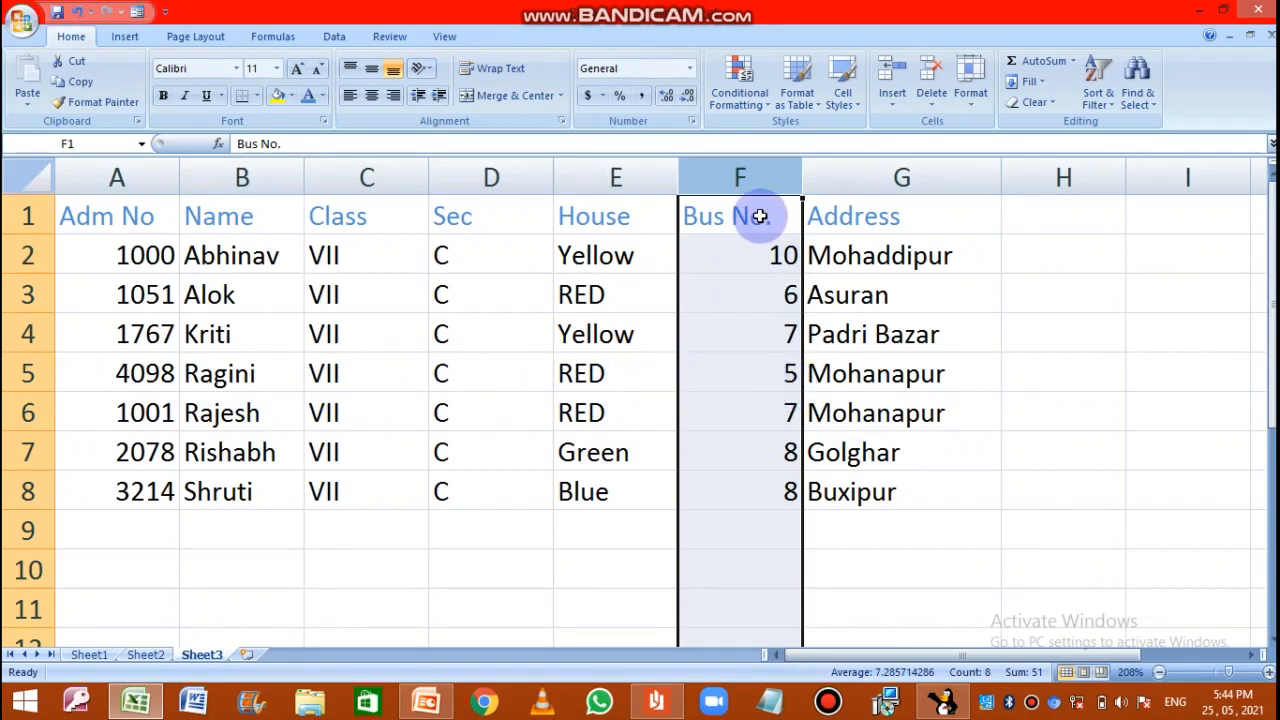
left_click(1097, 92)
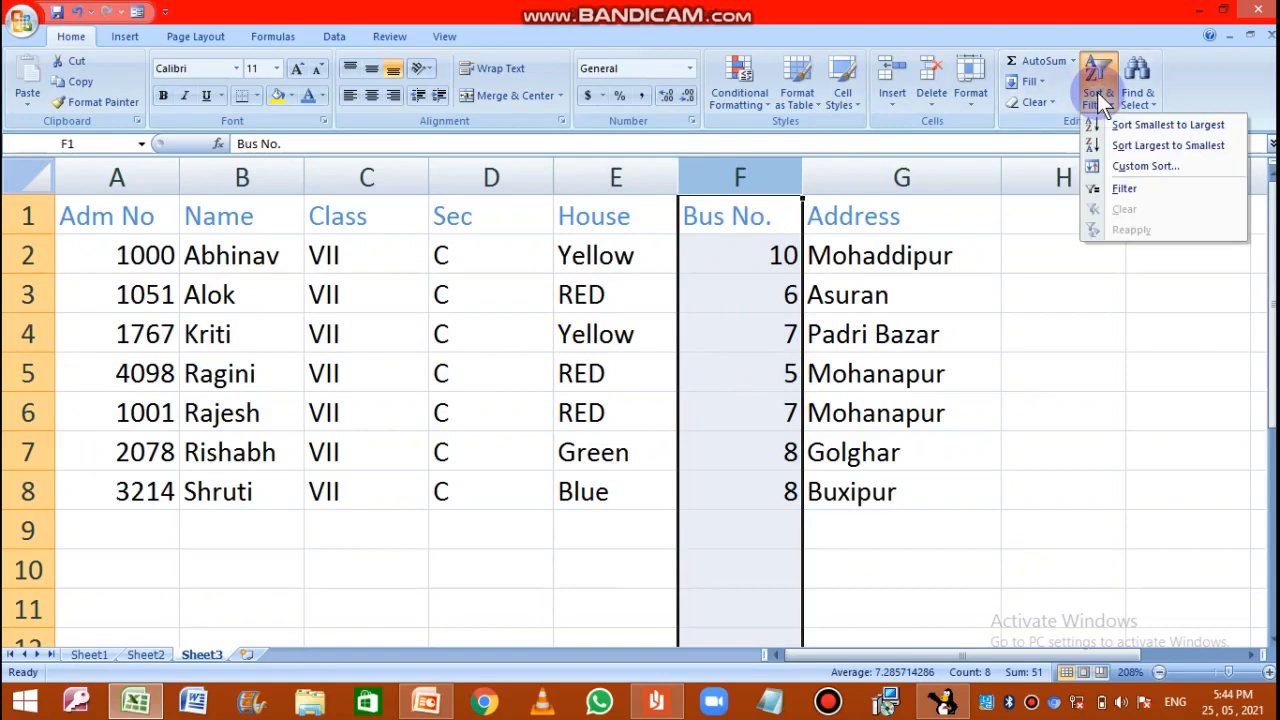
left_click(1118, 125)
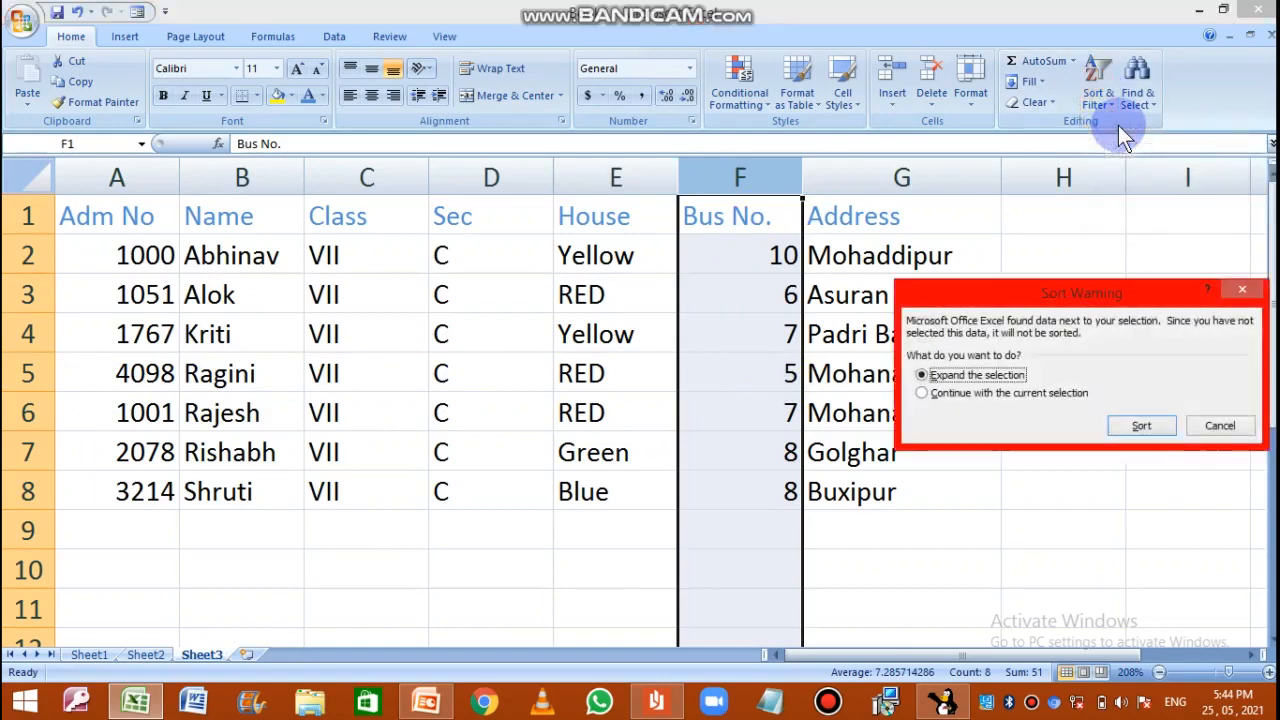
left_click(1141, 426)
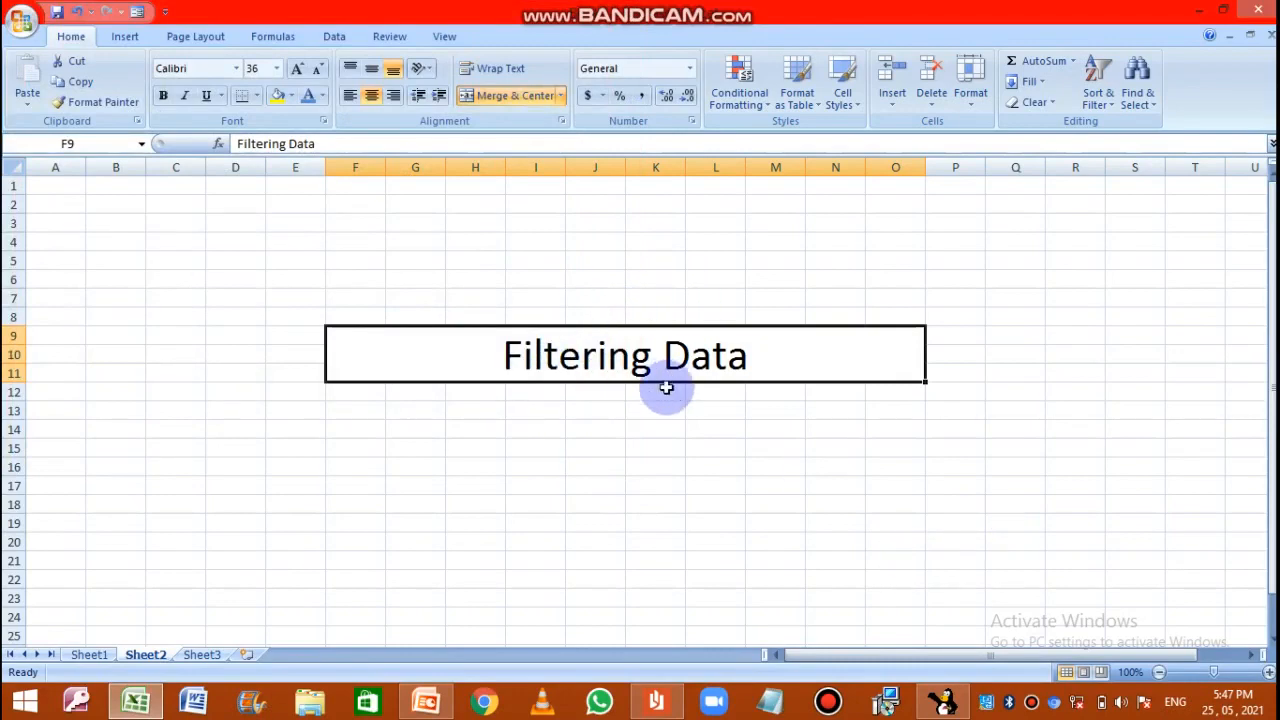
- Return to Sheet3 and turn on filtering for the House column
left_click(201, 654)
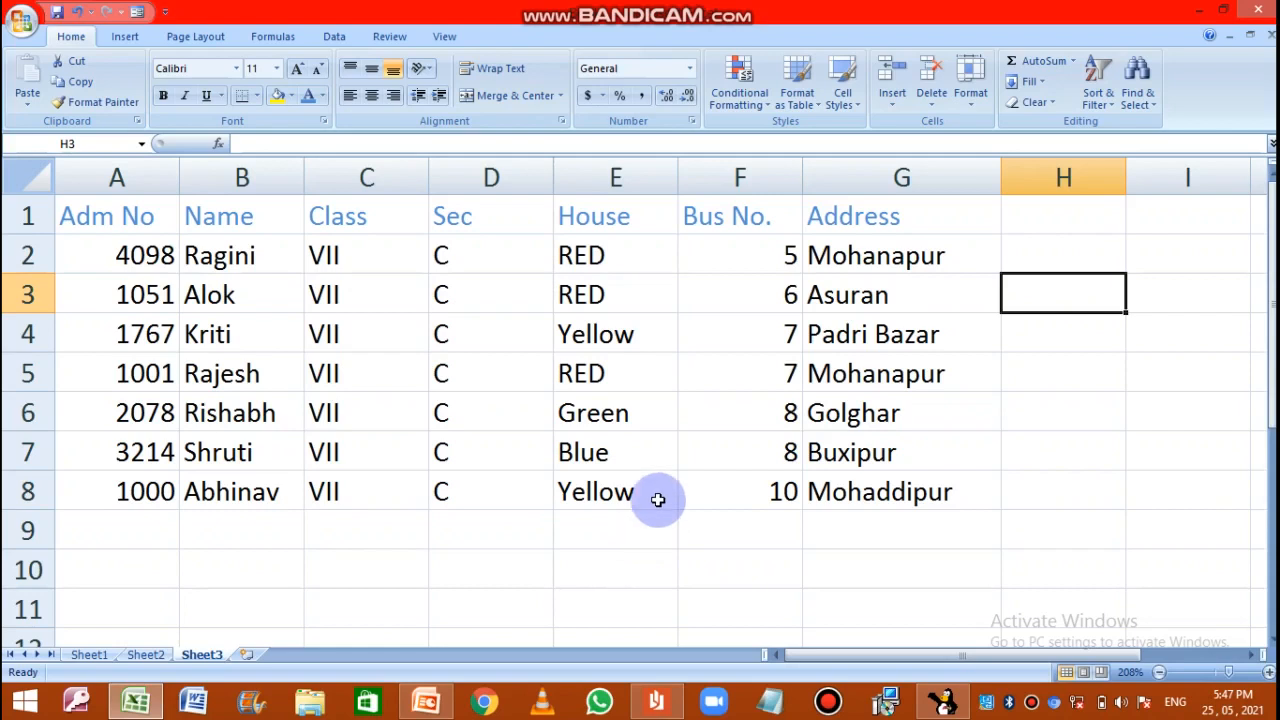
left_click(586, 175)
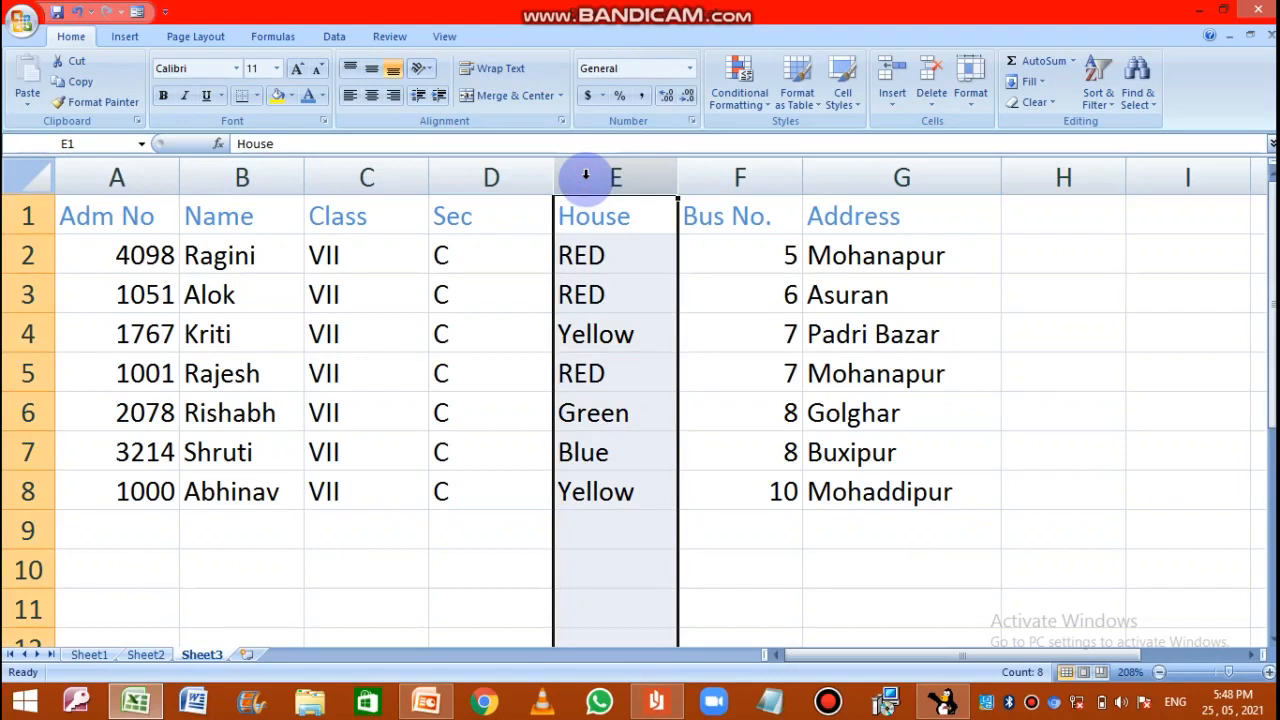
left_click(1098, 104)
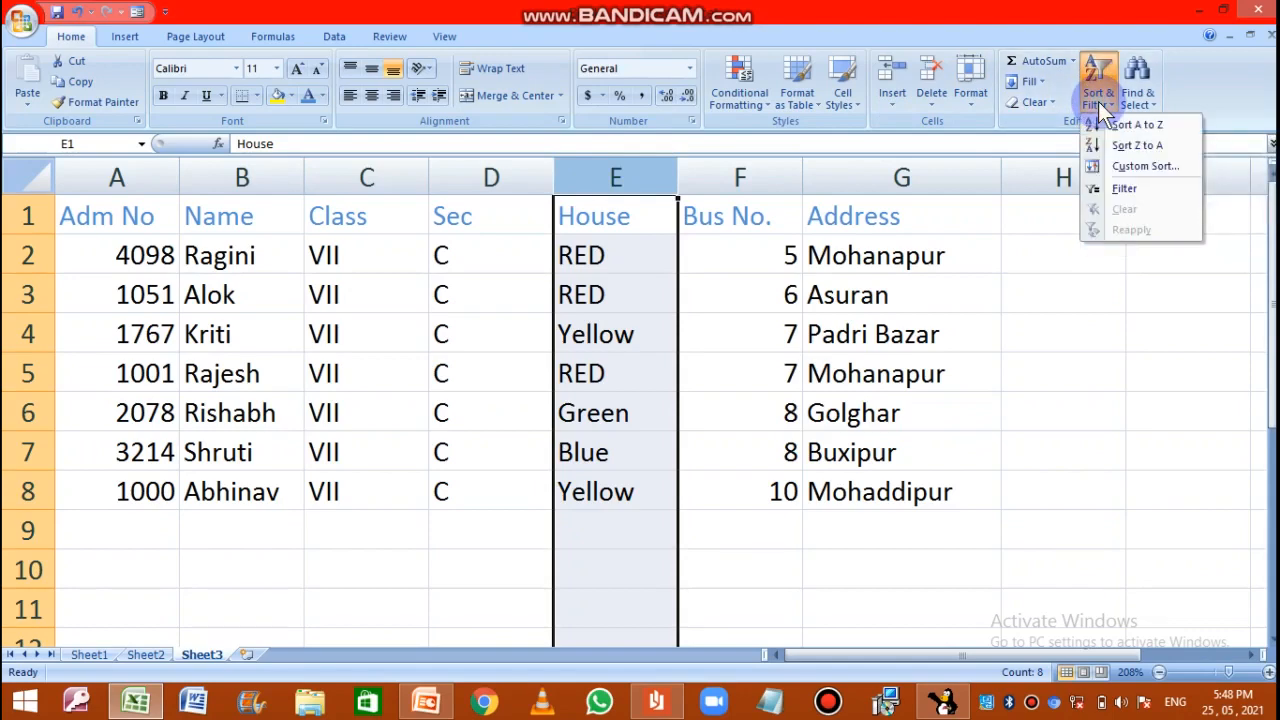
left_click(1145, 192)
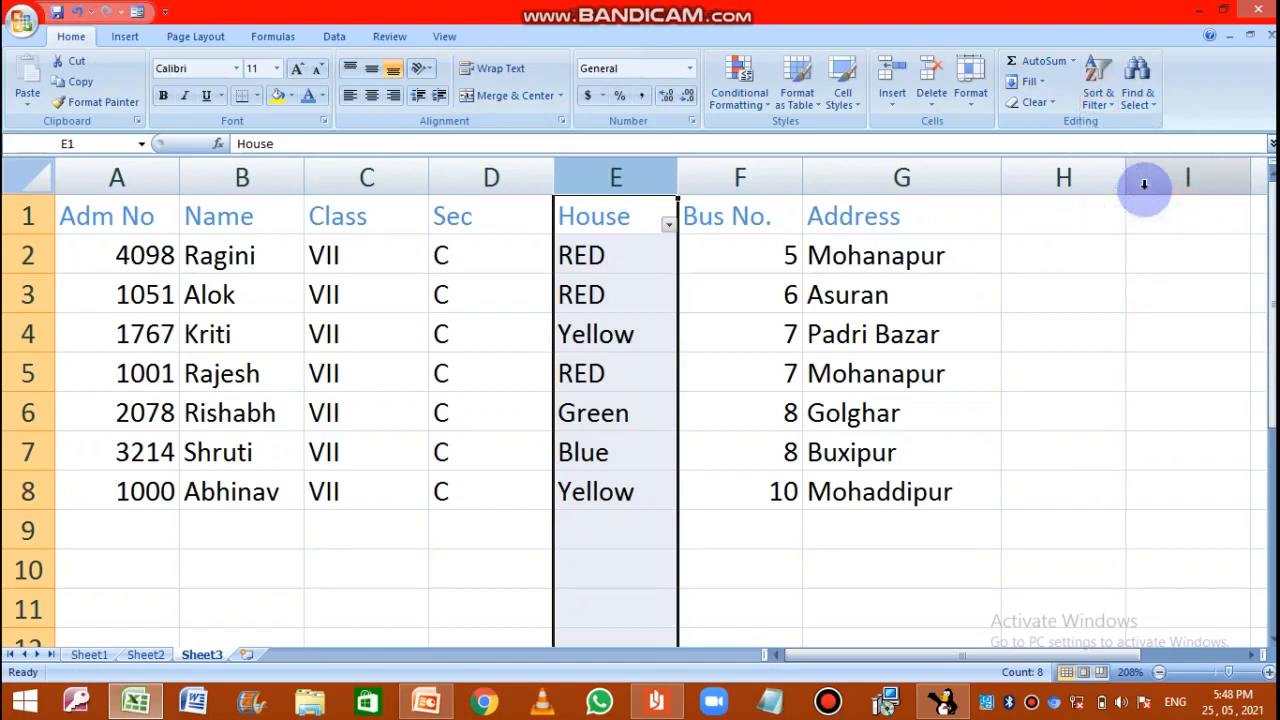
- Apply an Equals text filter to the House column so only rows with RED are shown
left_click(668, 225)
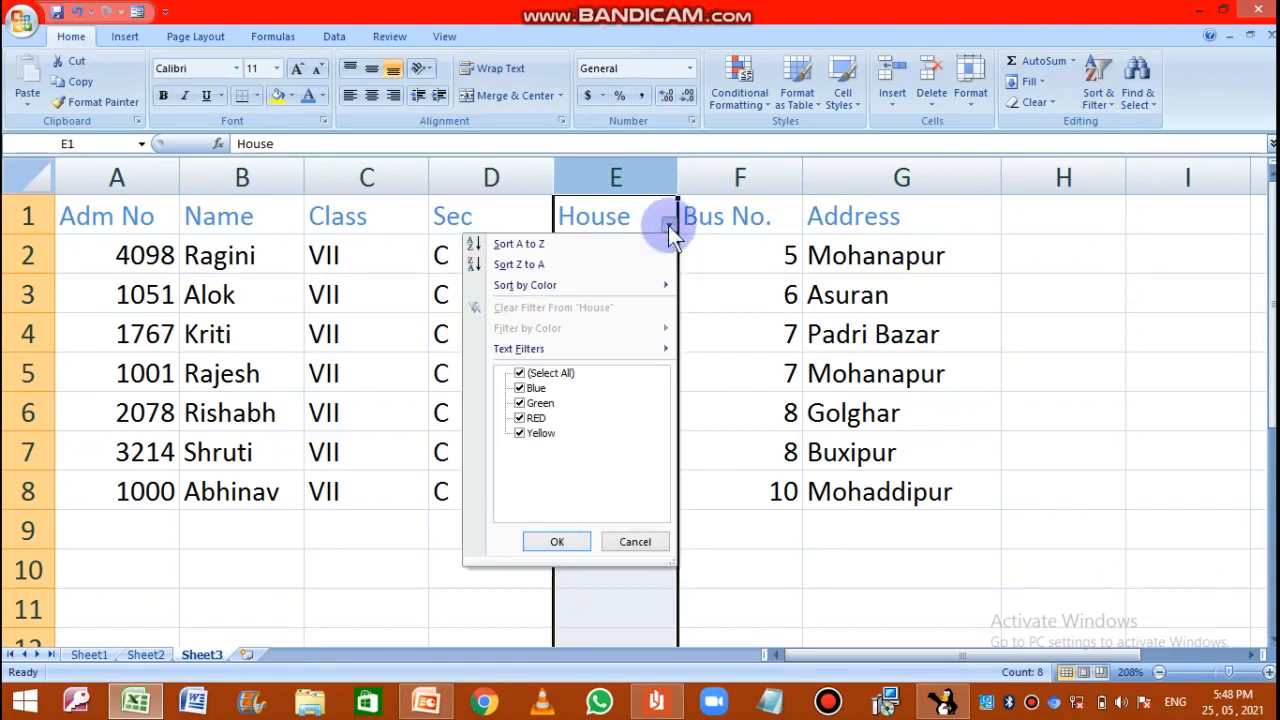
mouse_move(525, 350)
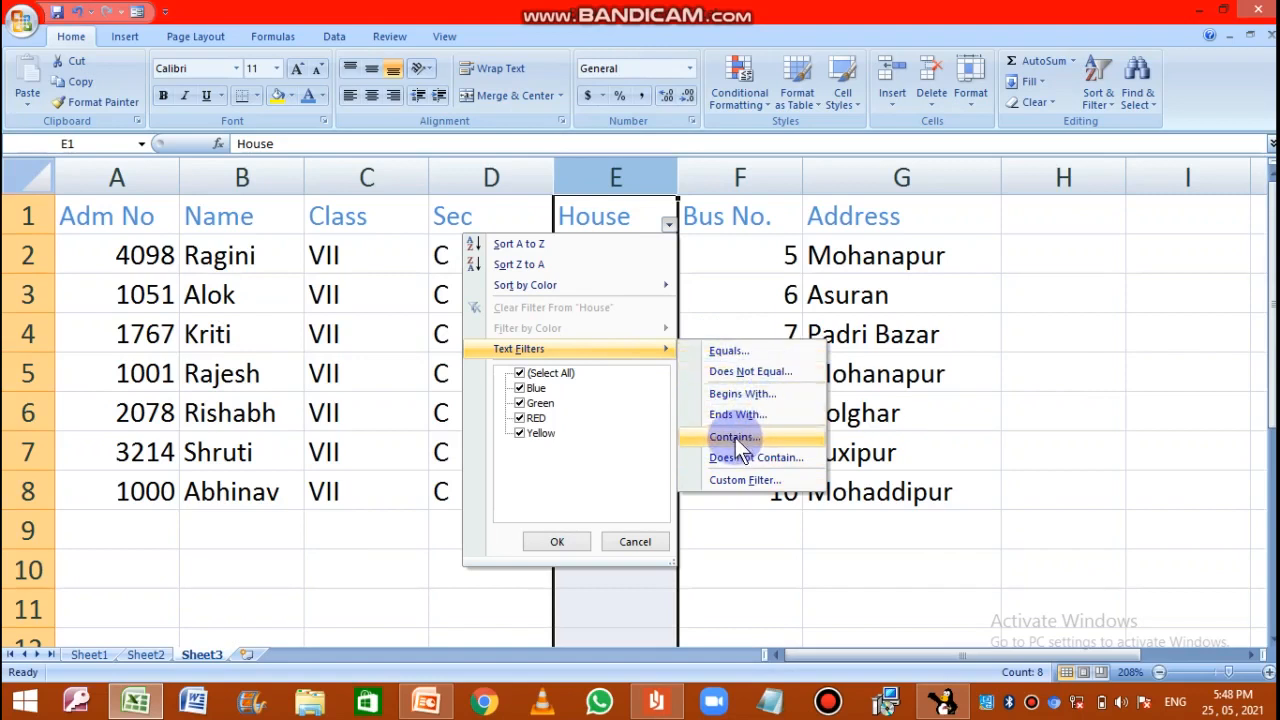
left_click(727, 351)
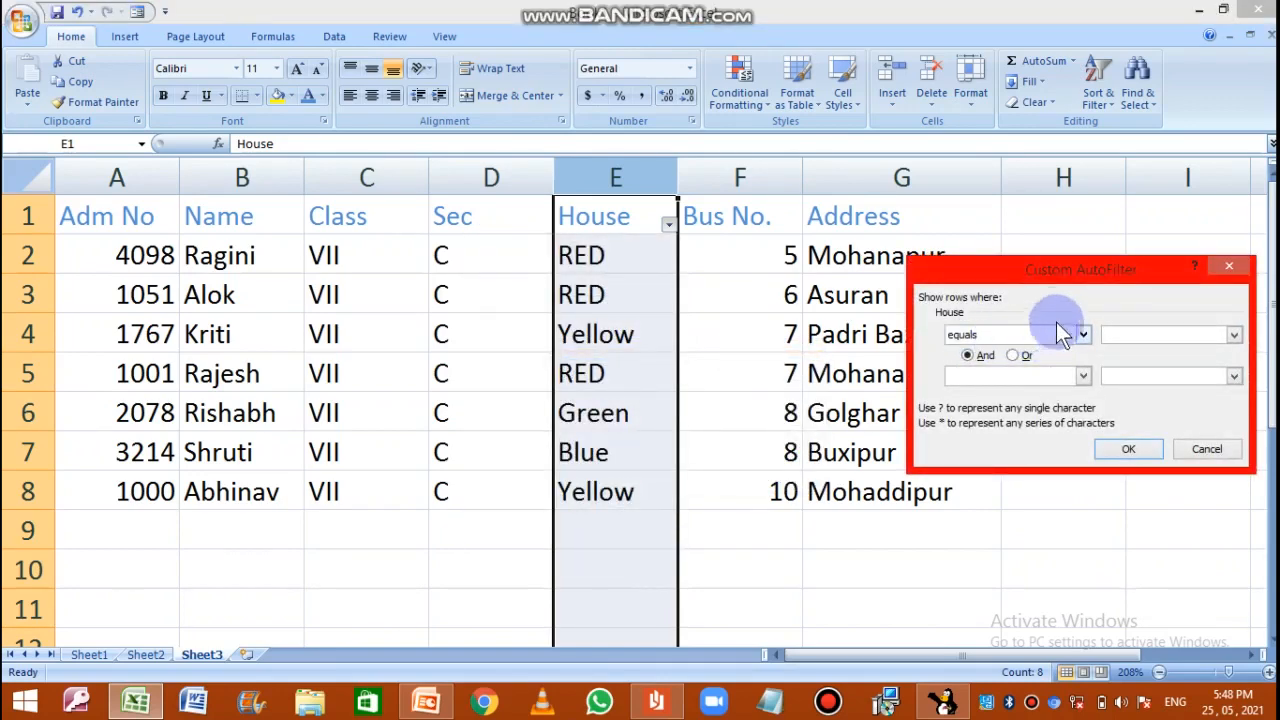
left_click_drag(1075, 264, 918, 272)
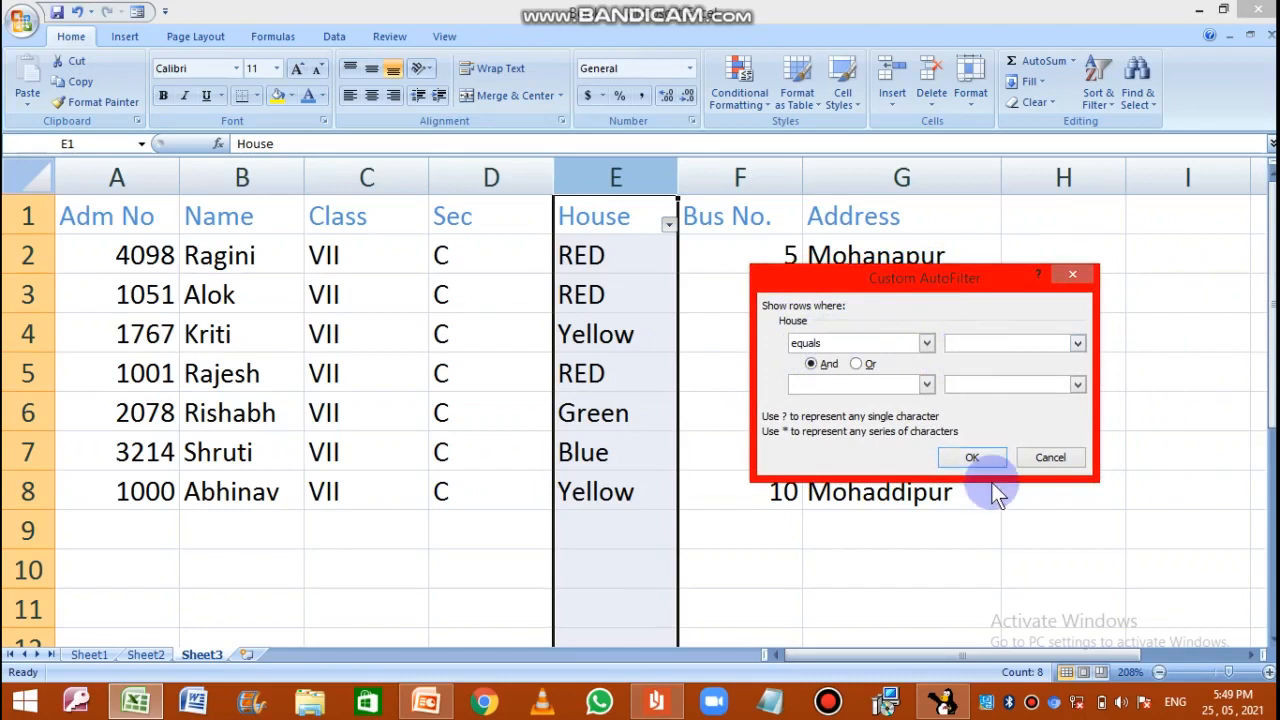
type("RED")
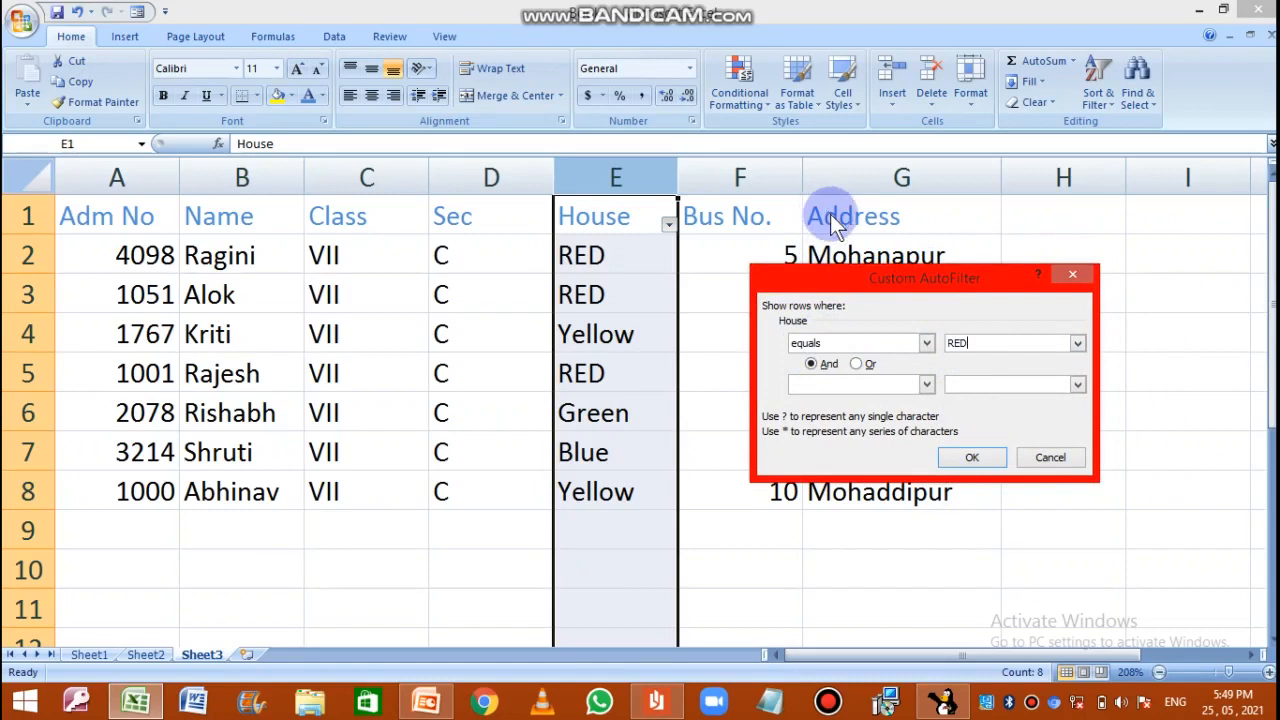
left_click(971, 458)
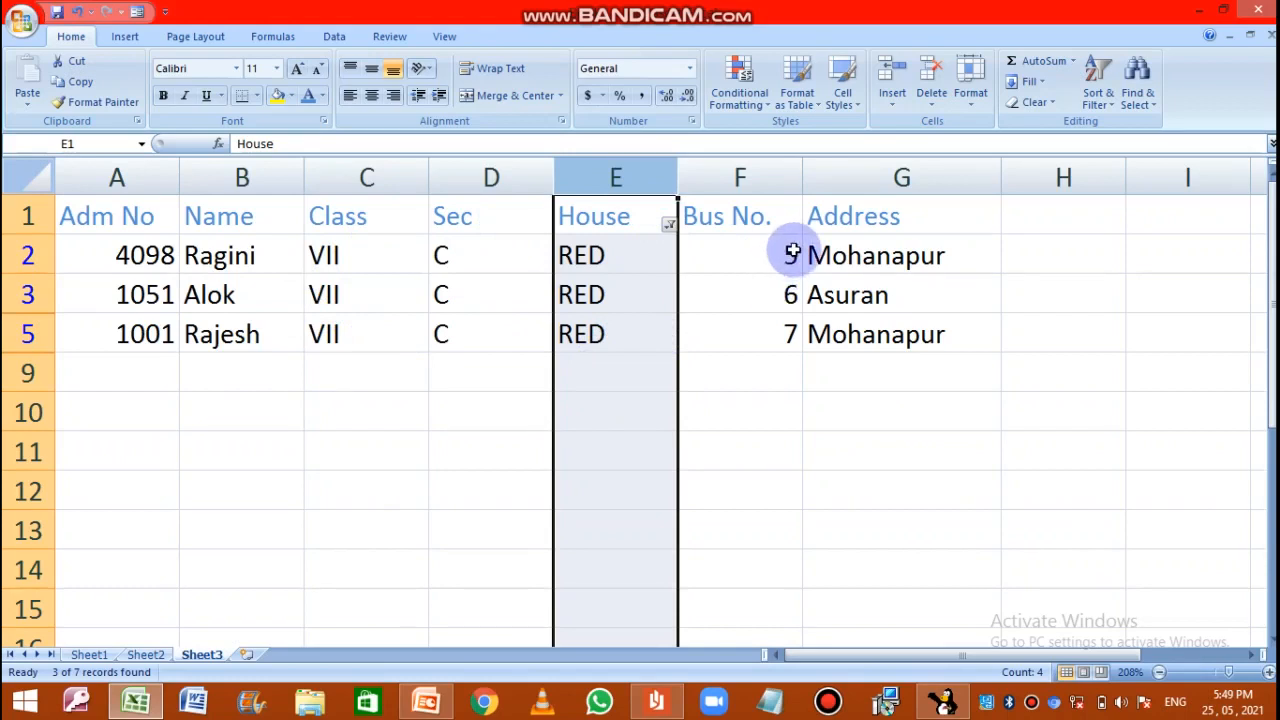
- Turn off the House column filter so all records are listed, and turn on filtering for the Bus No. column instead
left_click(1105, 101)
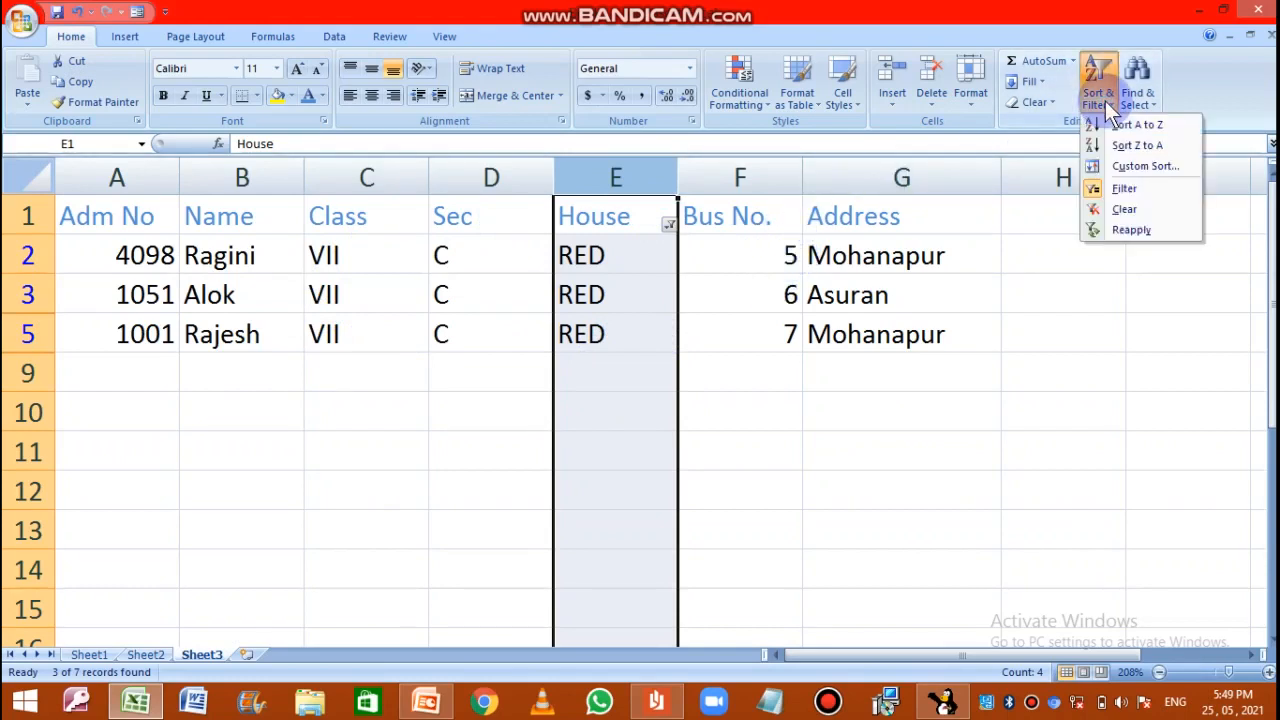
left_click(1126, 190)
left_click(746, 530)
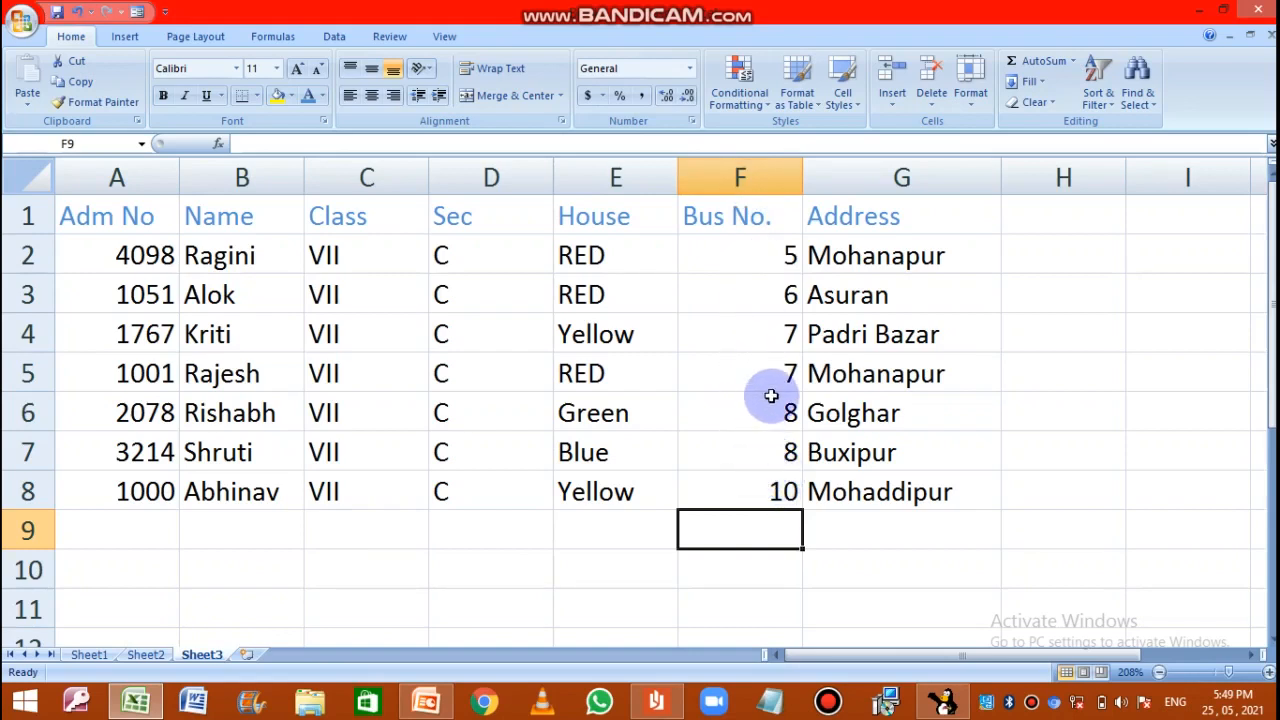
left_click(730, 178)
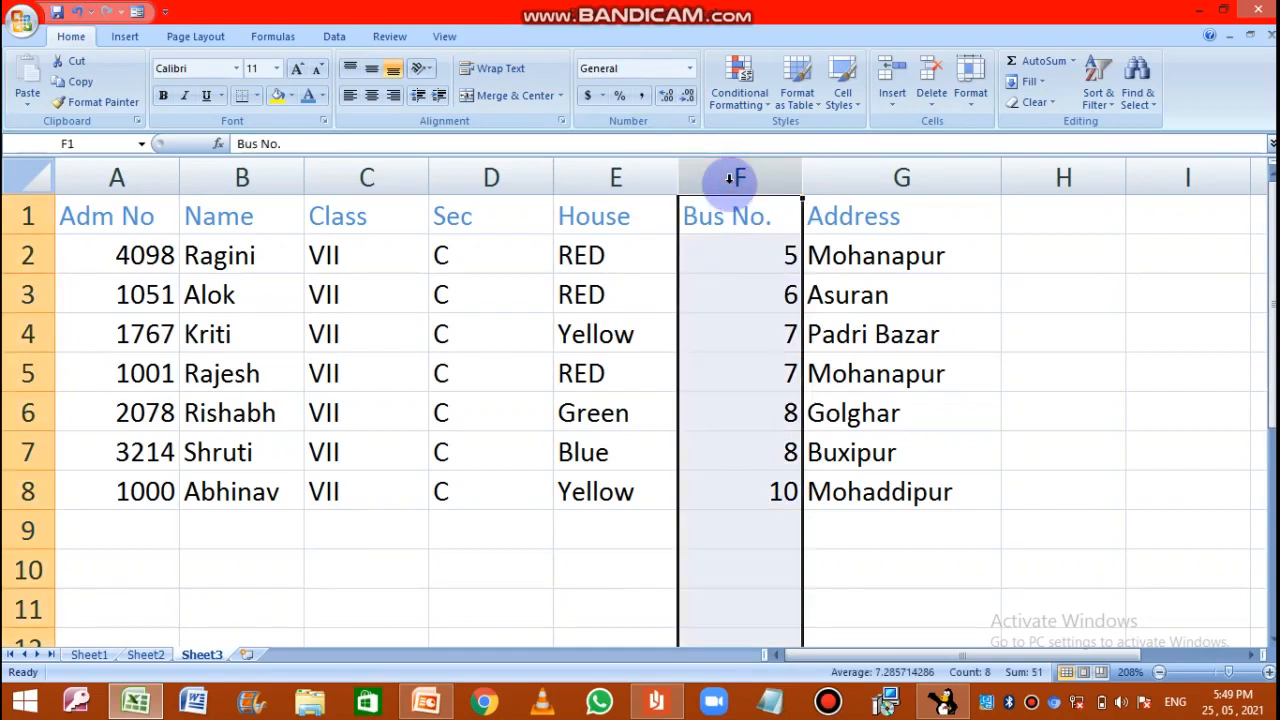
left_click(1097, 96)
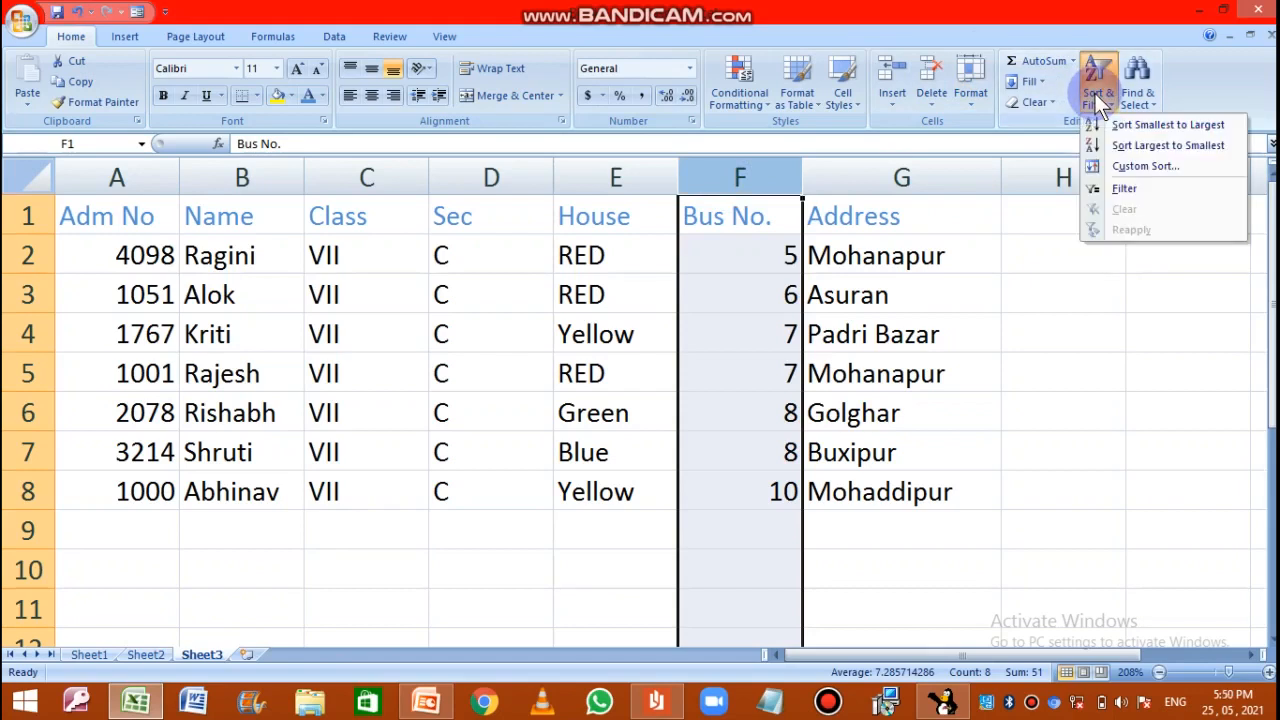
left_click(1129, 190)
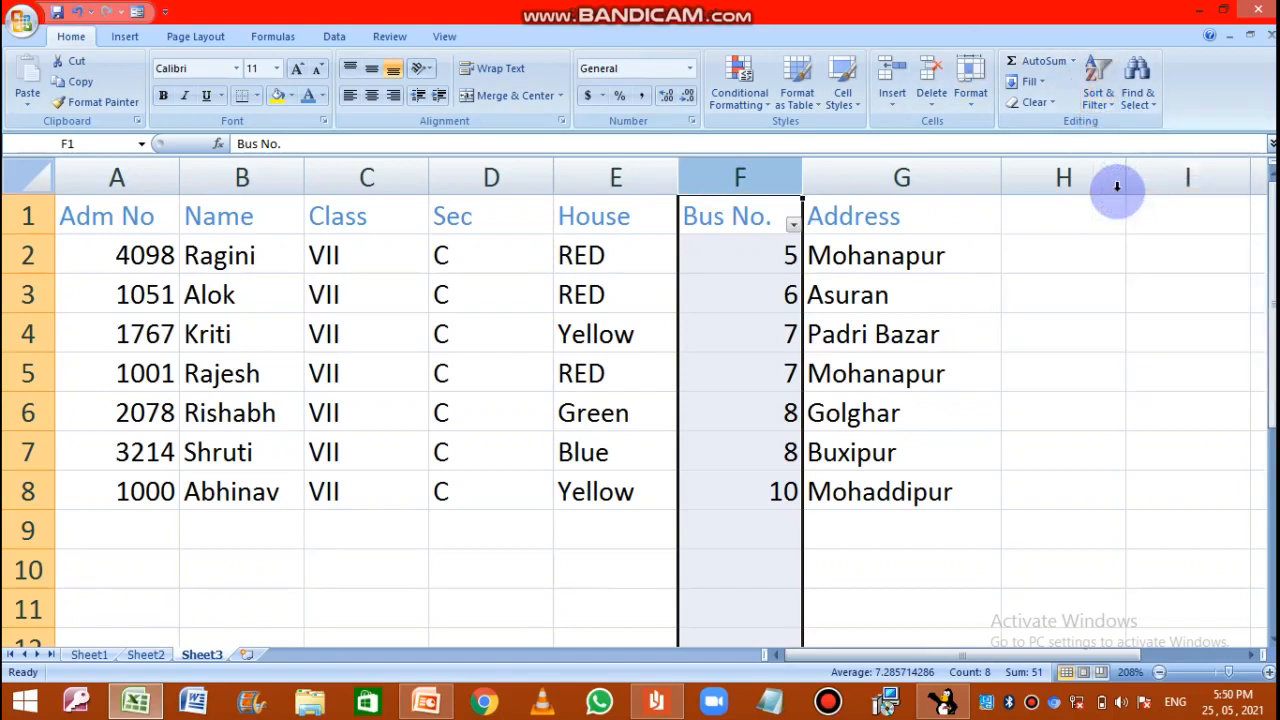
- Apply a Greater Than number filter with the value 8 to the Bus No. column
left_click(793, 224)
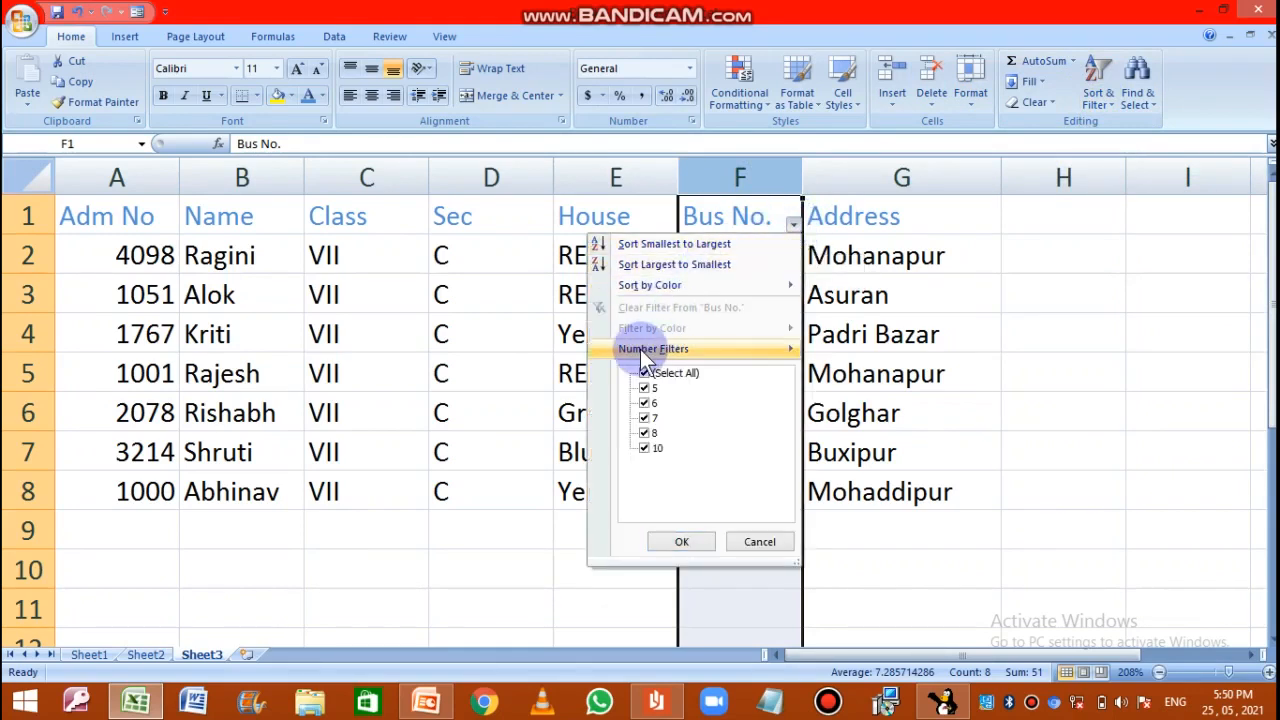
mouse_move(645, 352)
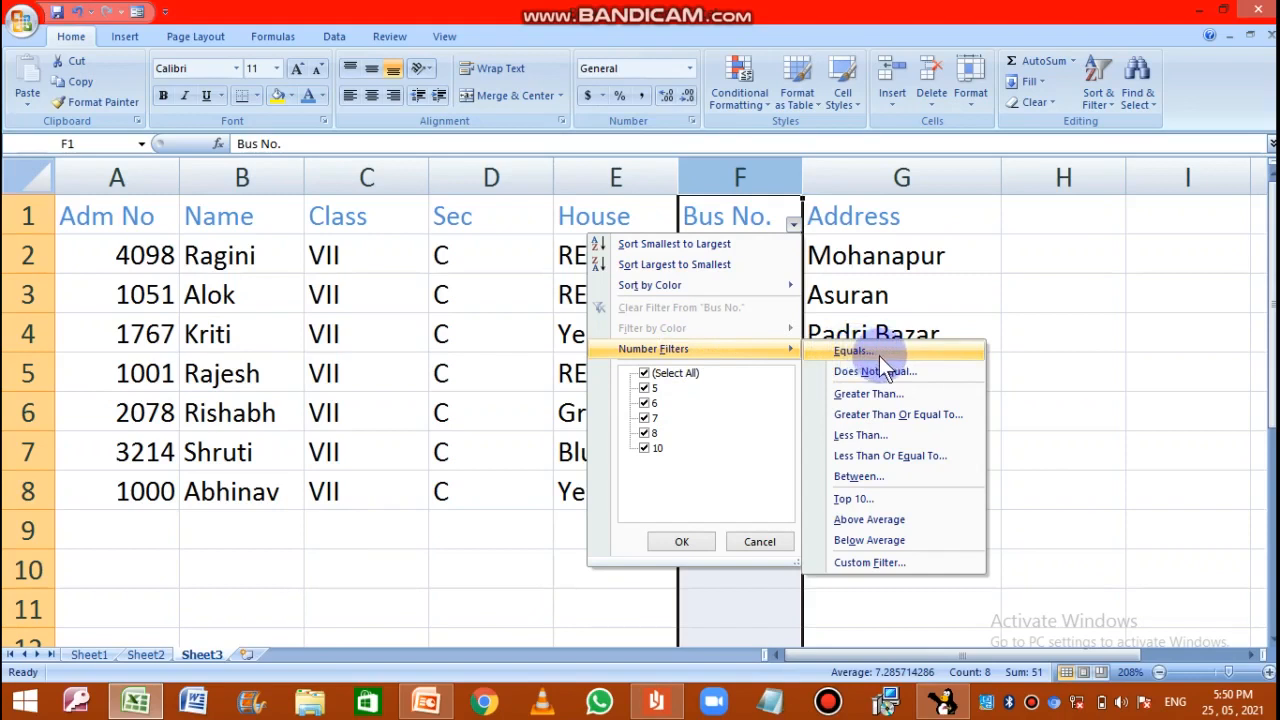
left_click(847, 395)
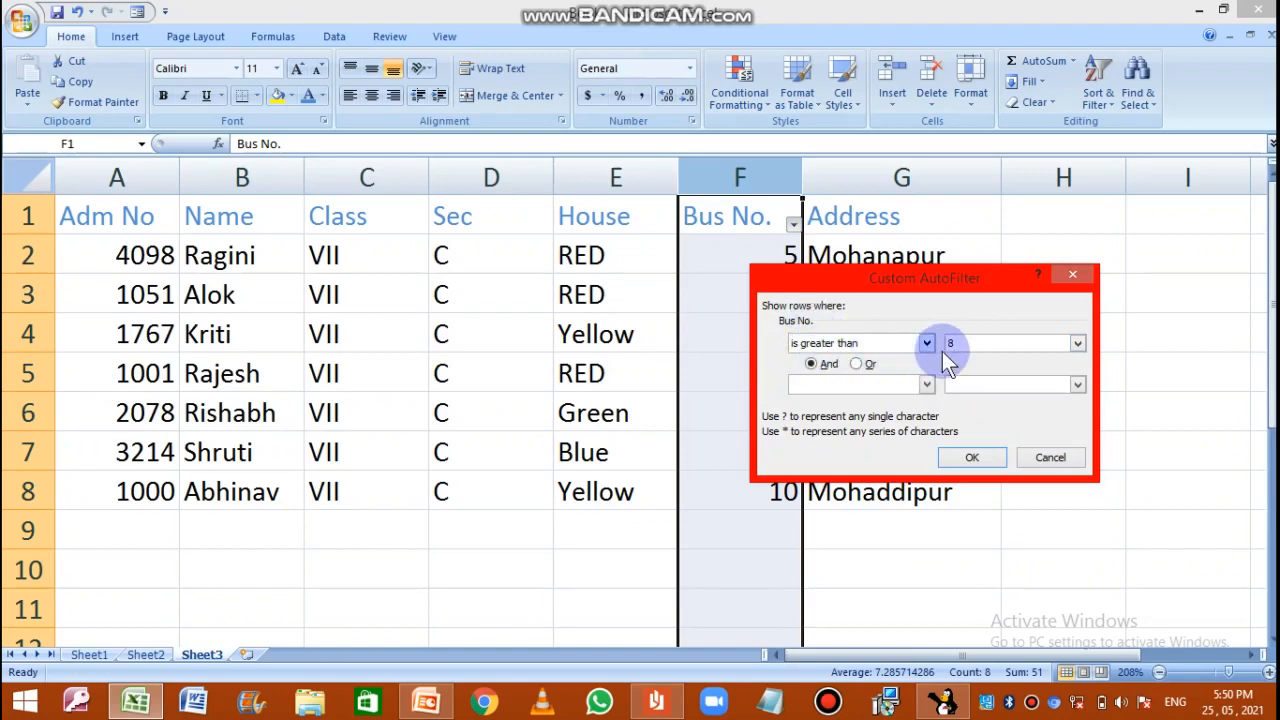
left_click(975, 457)
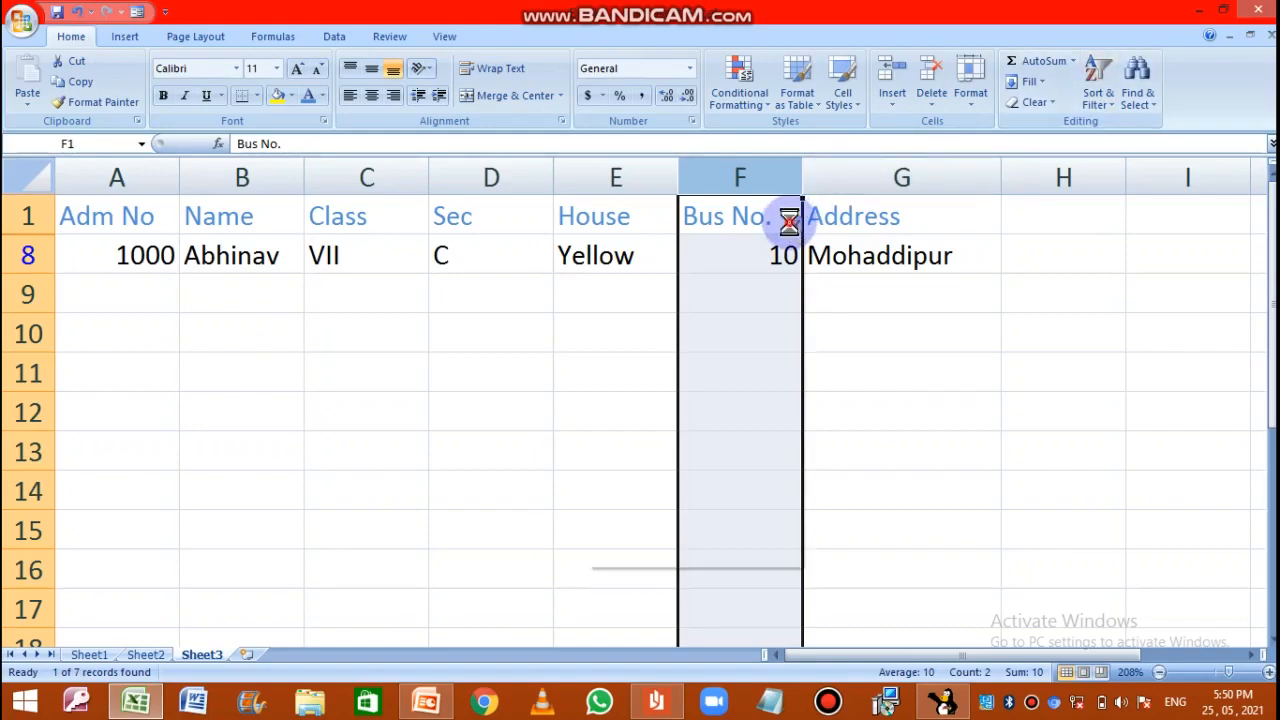
- Replace the Bus No. filter with an Equals number filter for 8, and deselect the column
left_click(793, 222)
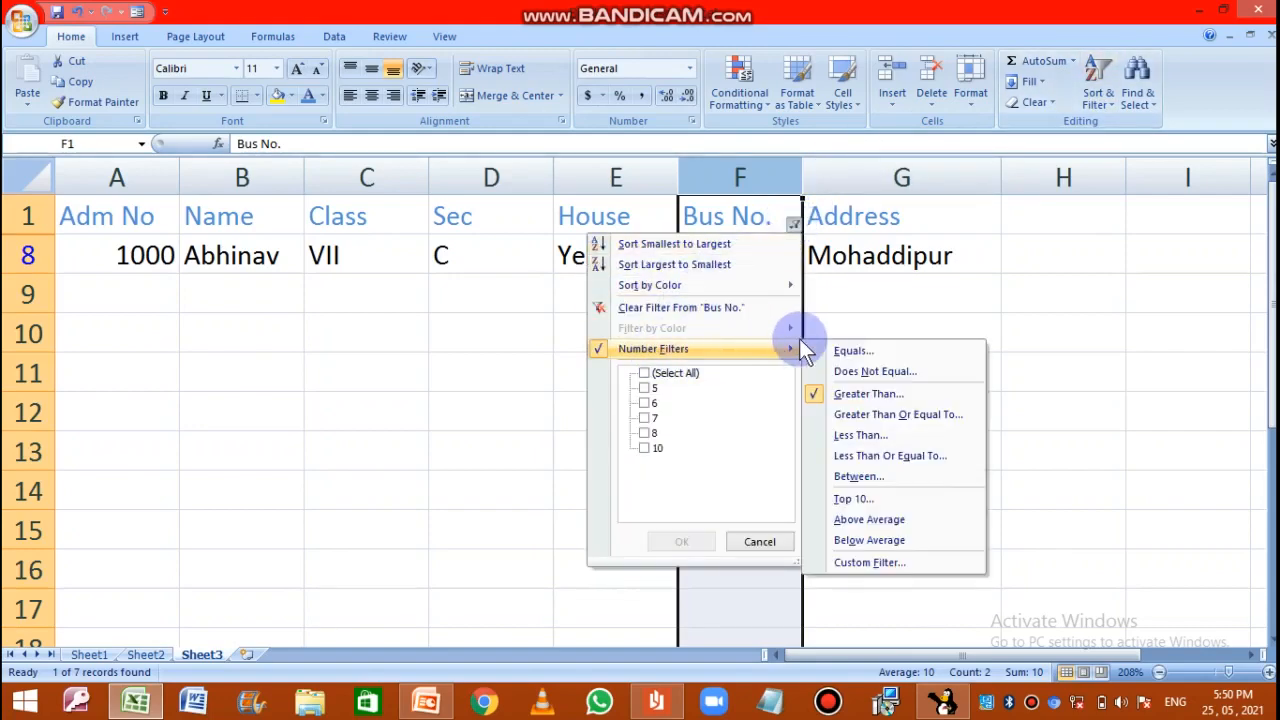
left_click(848, 351)
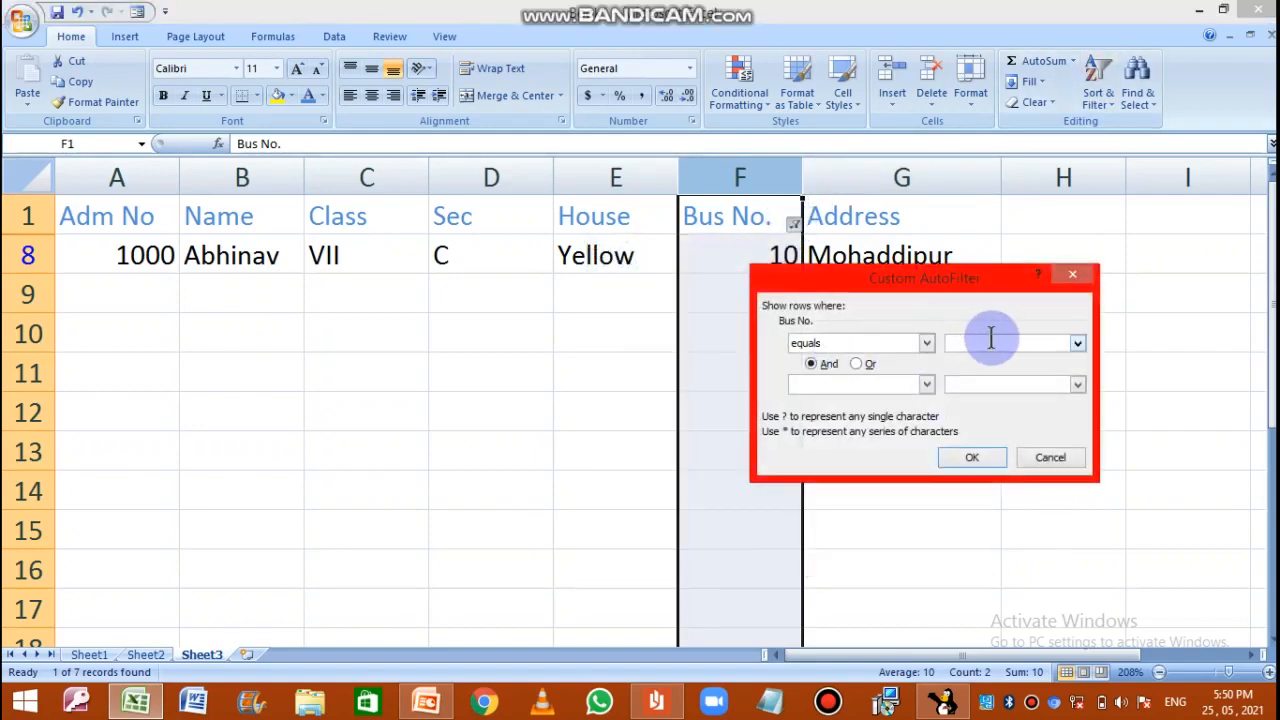
type("8")
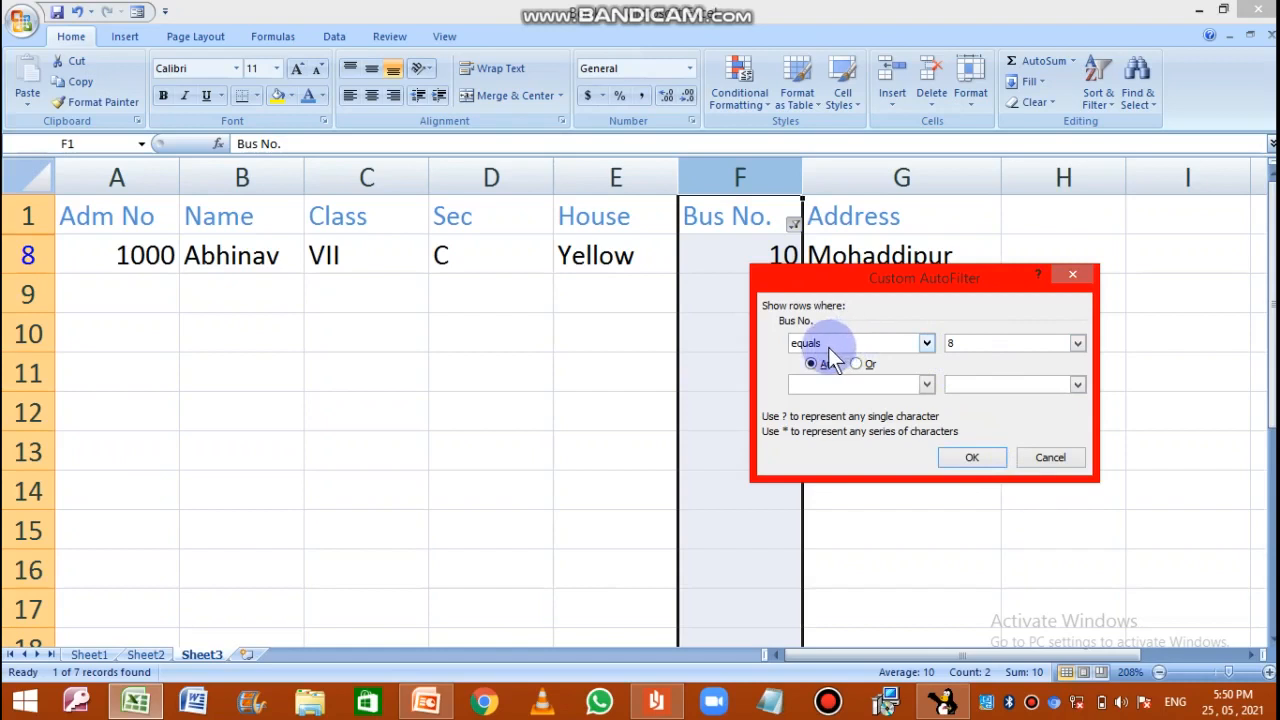
left_click(970, 460)
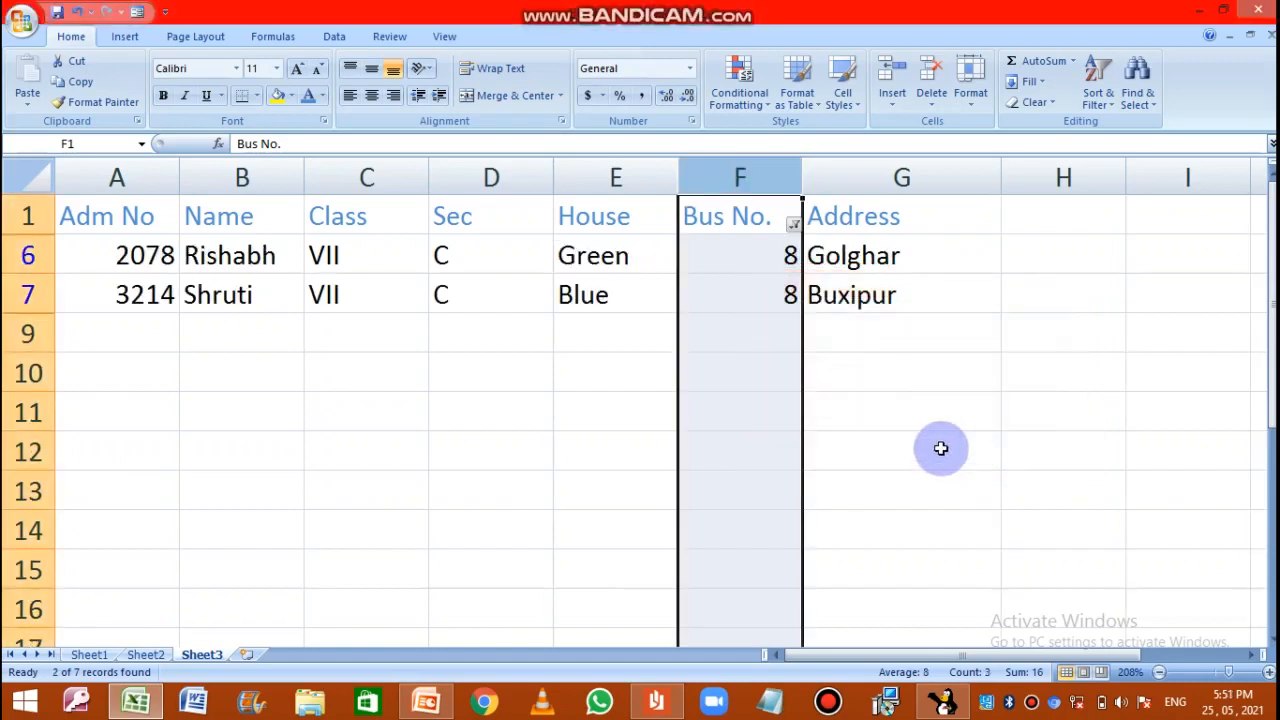
left_click(712, 348)
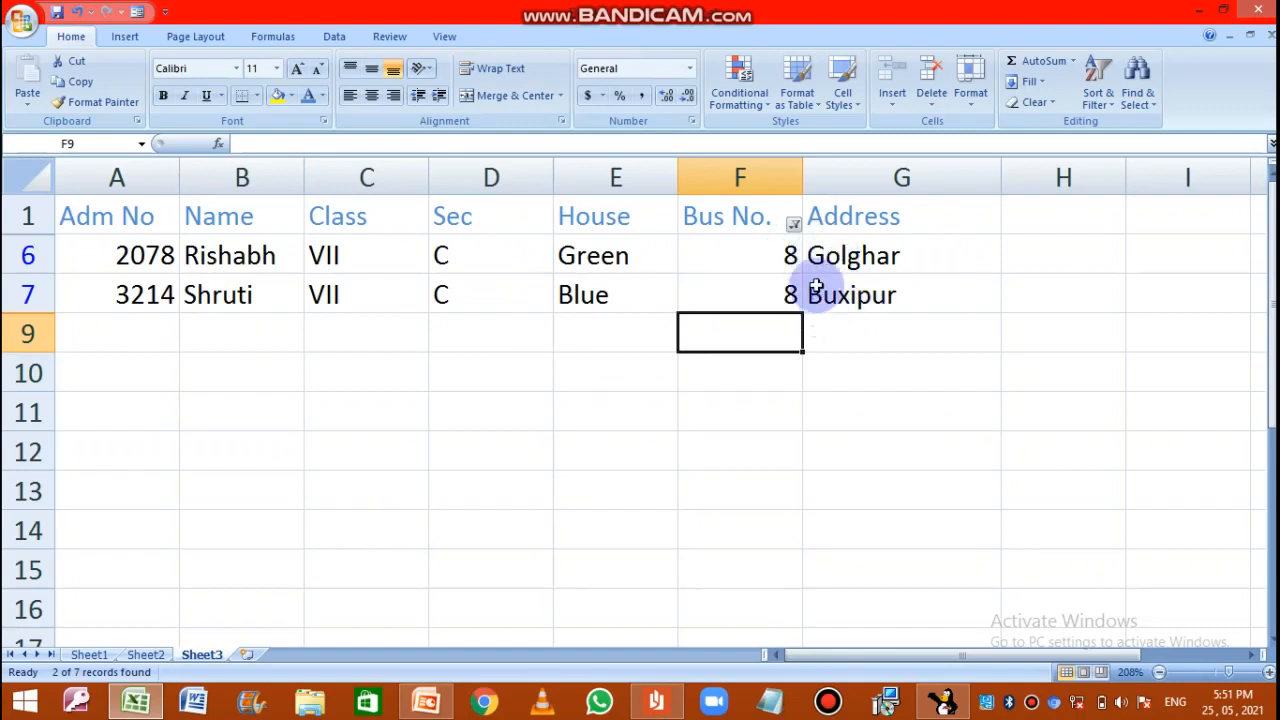
left_click(794, 224)
mouse_move(705, 348)
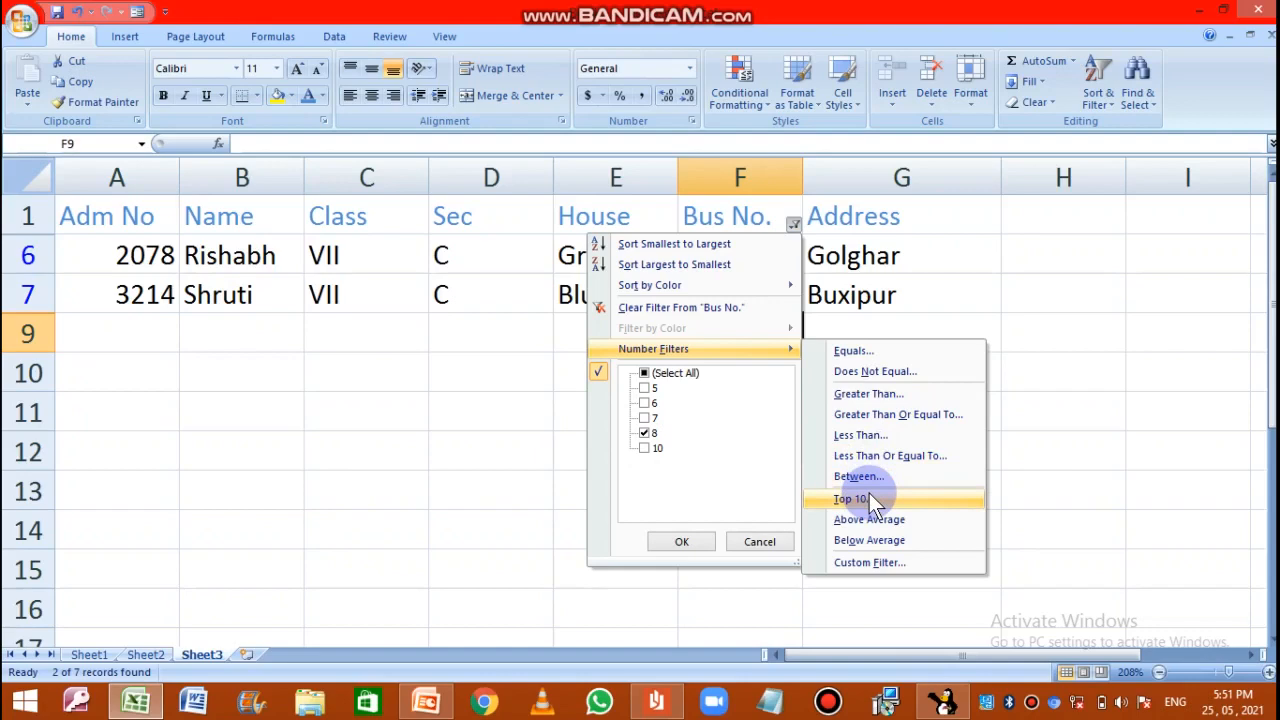
left_click(868, 397)
left_click(987, 344)
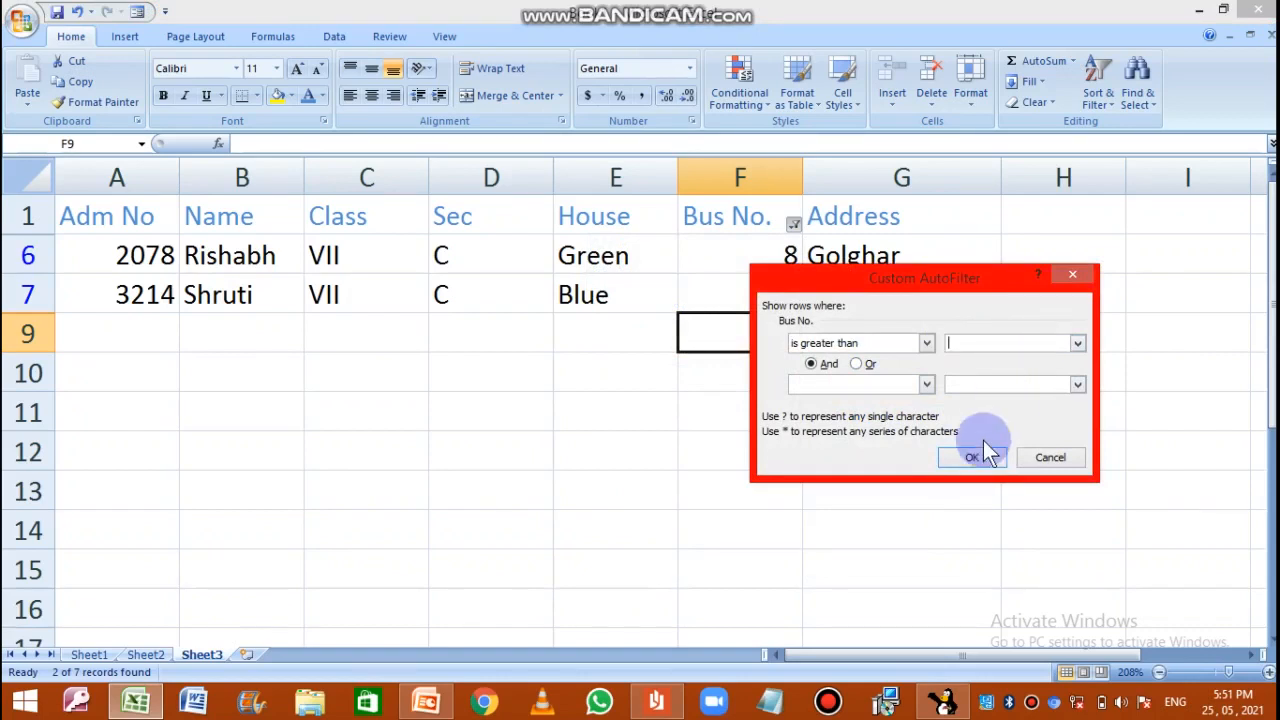
left_click(1049, 457)
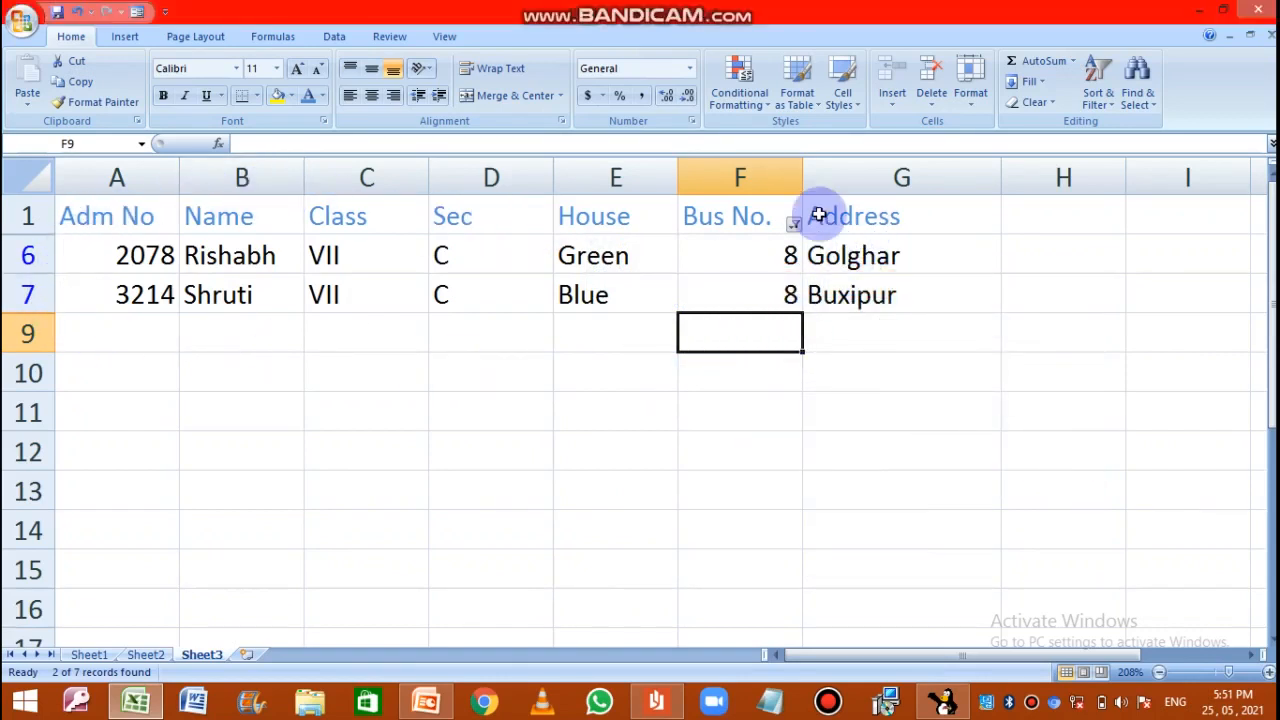
- Copy the filtered table with its header row and paste it into a new worksheet starting at cell A1
left_click_drag(114, 213, 872, 316)
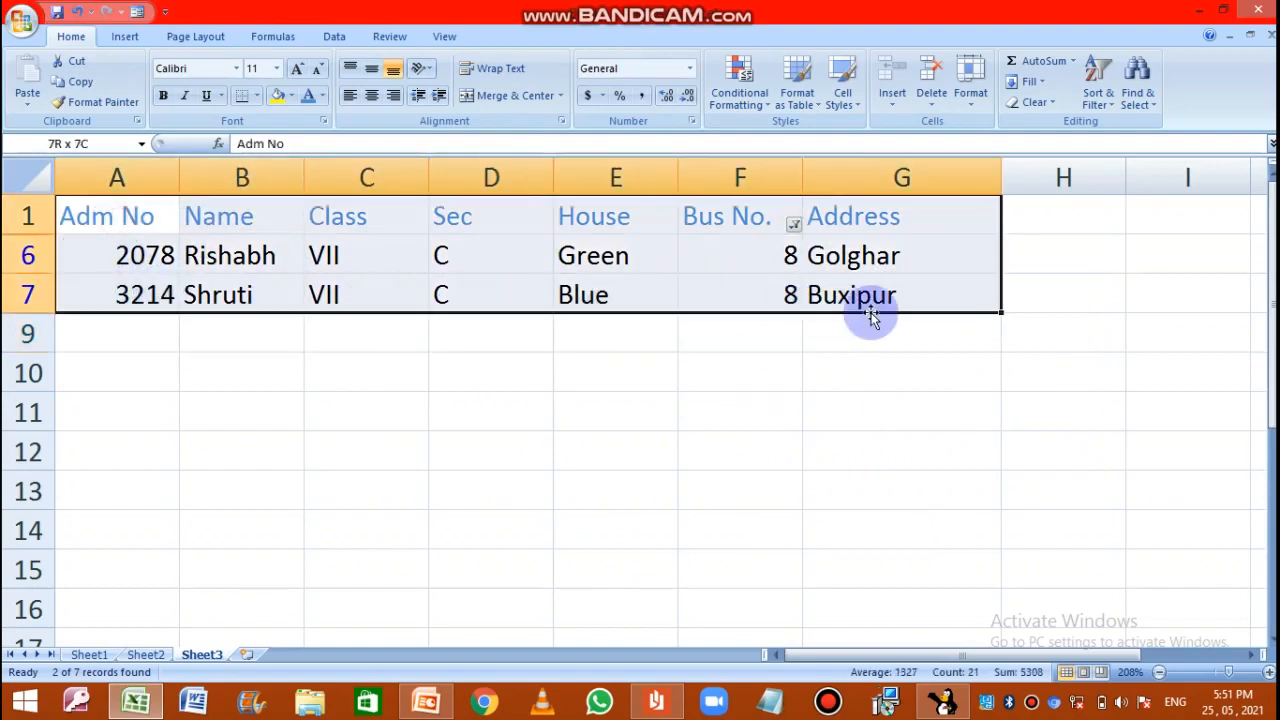
right_click(477, 314)
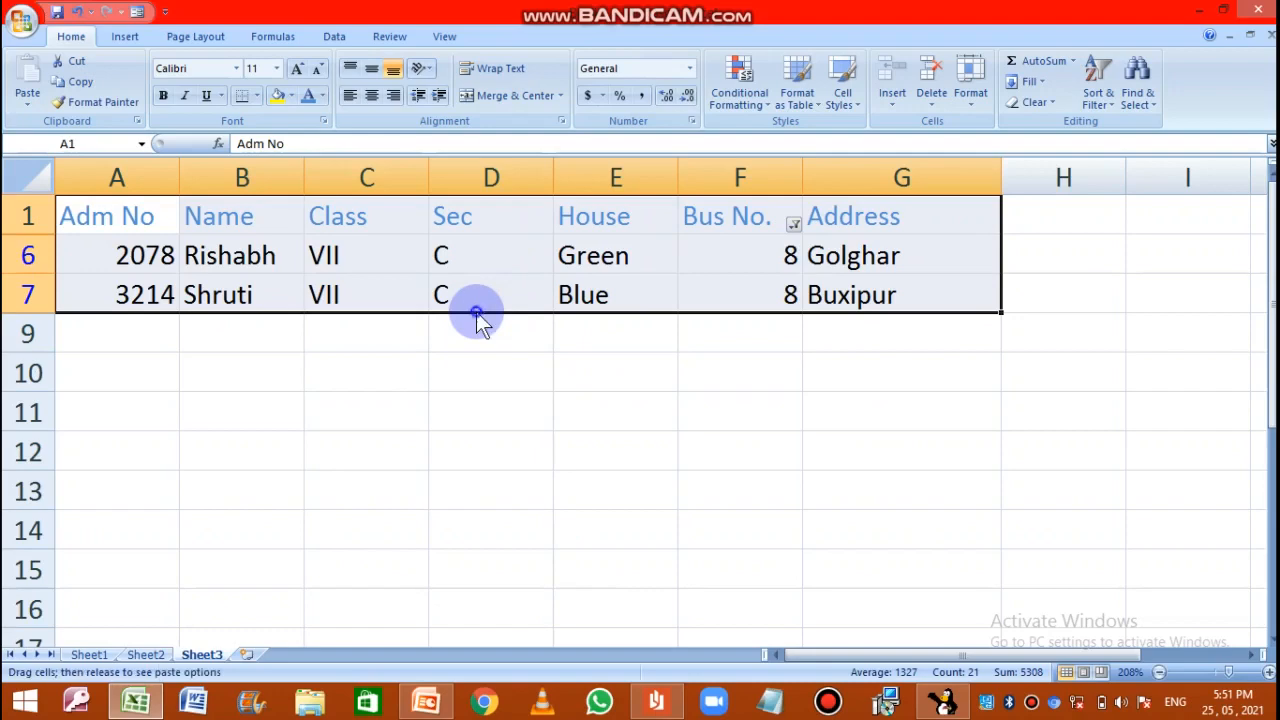
right_click(477, 314)
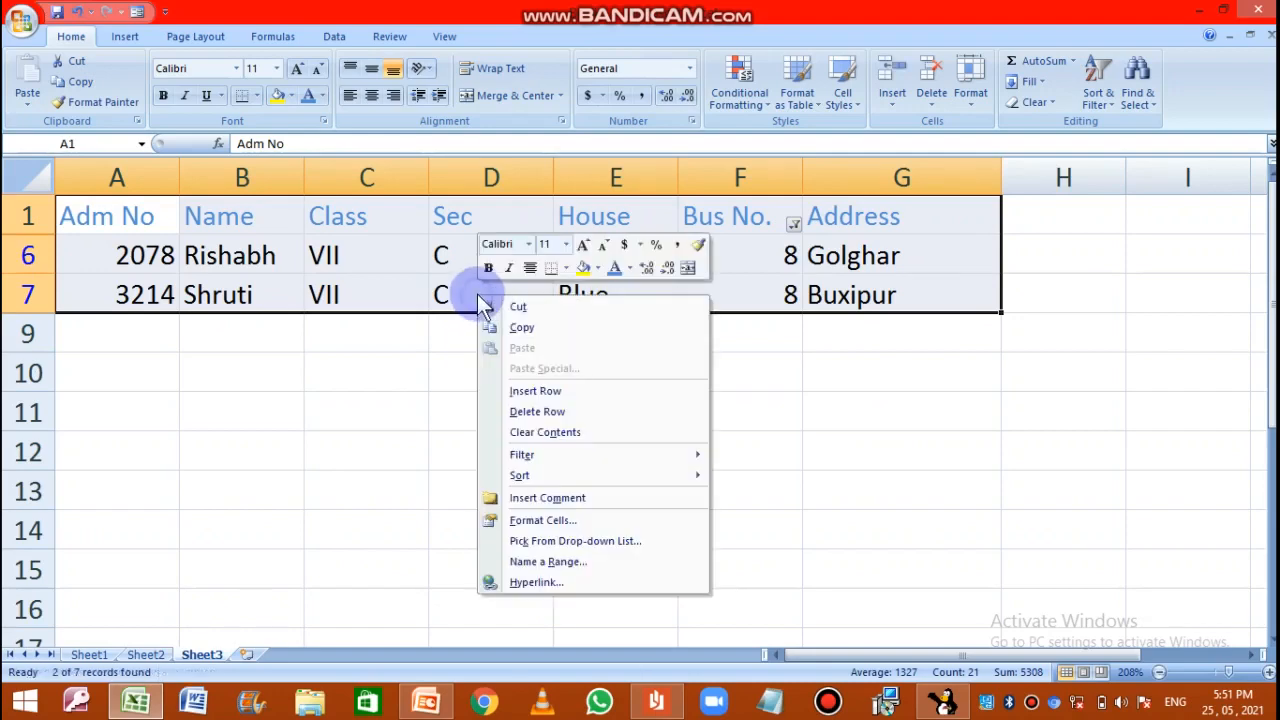
left_click(512, 327)
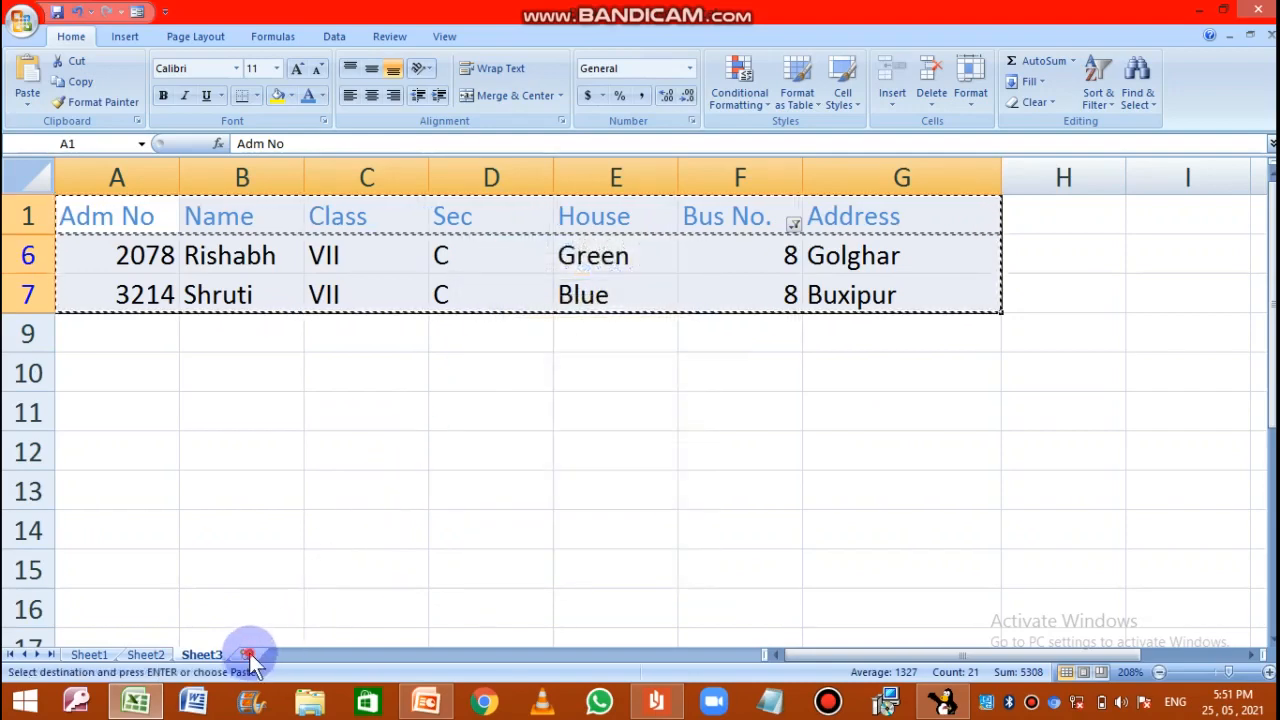
left_click(247, 655)
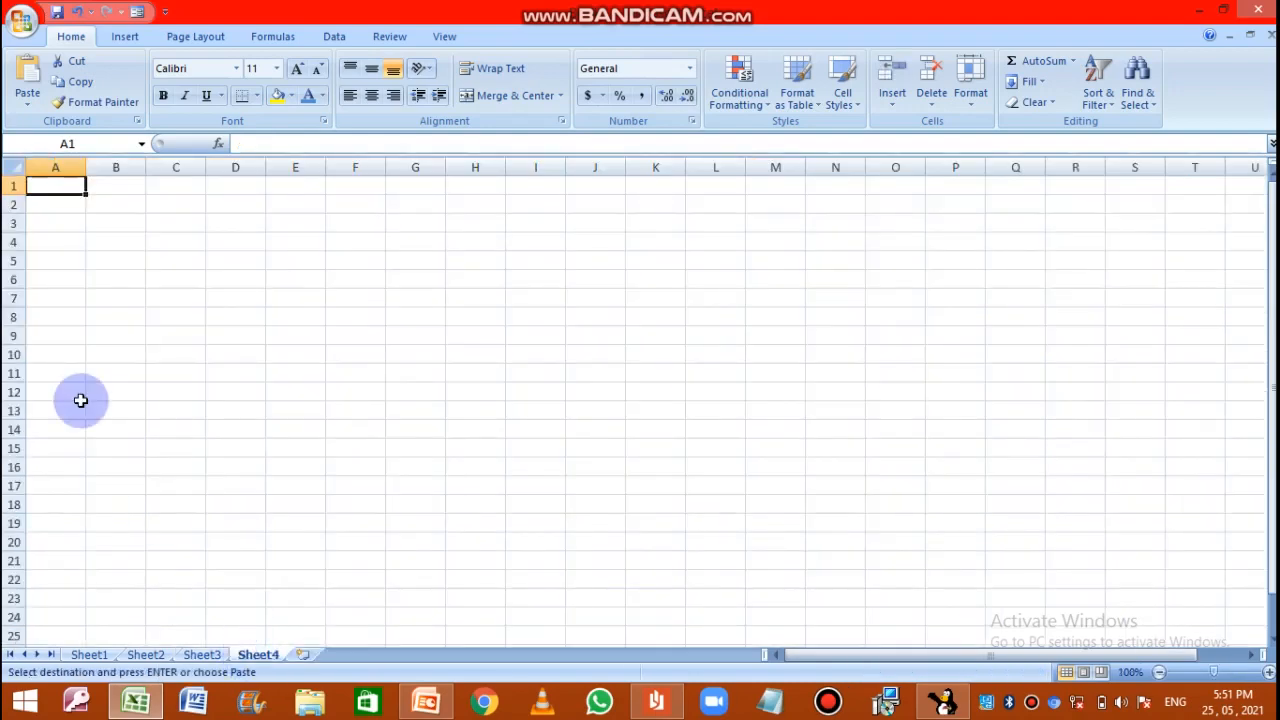
right_click(67, 188)
left_click(108, 243)
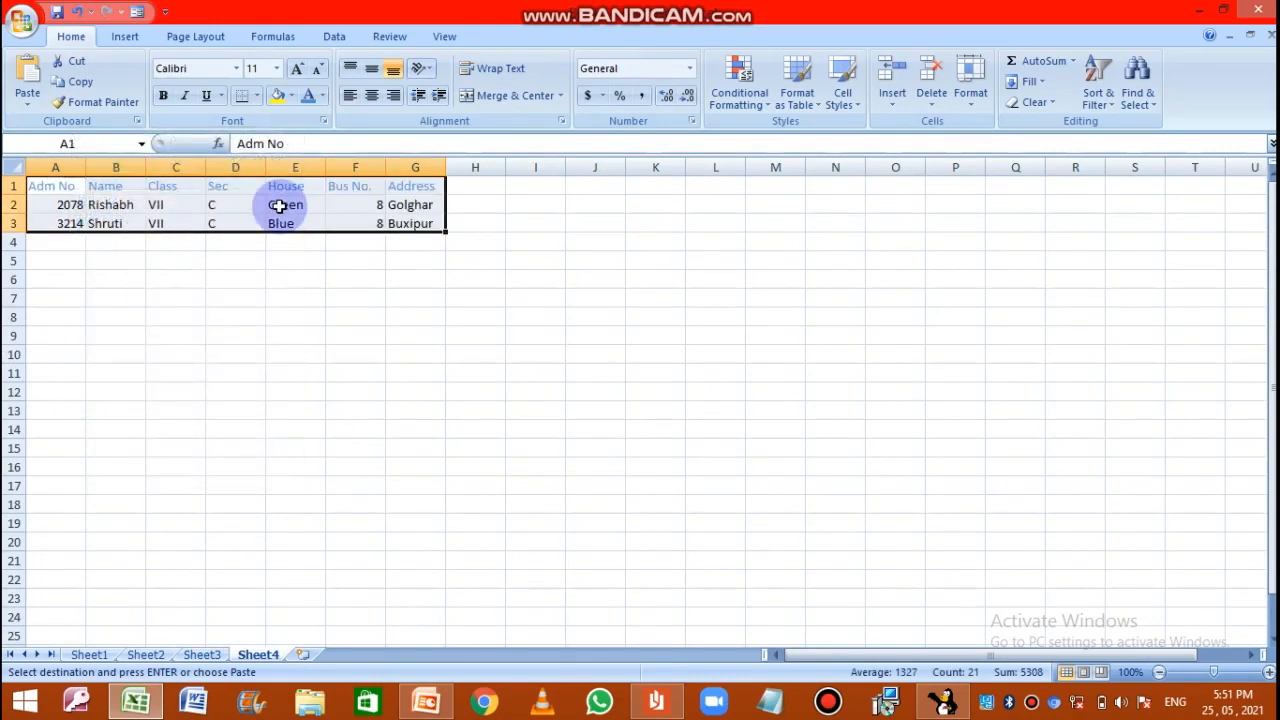
- Return to Sheet3 and turn off the Bus No. filter so all records are listed
left_click(200, 655)
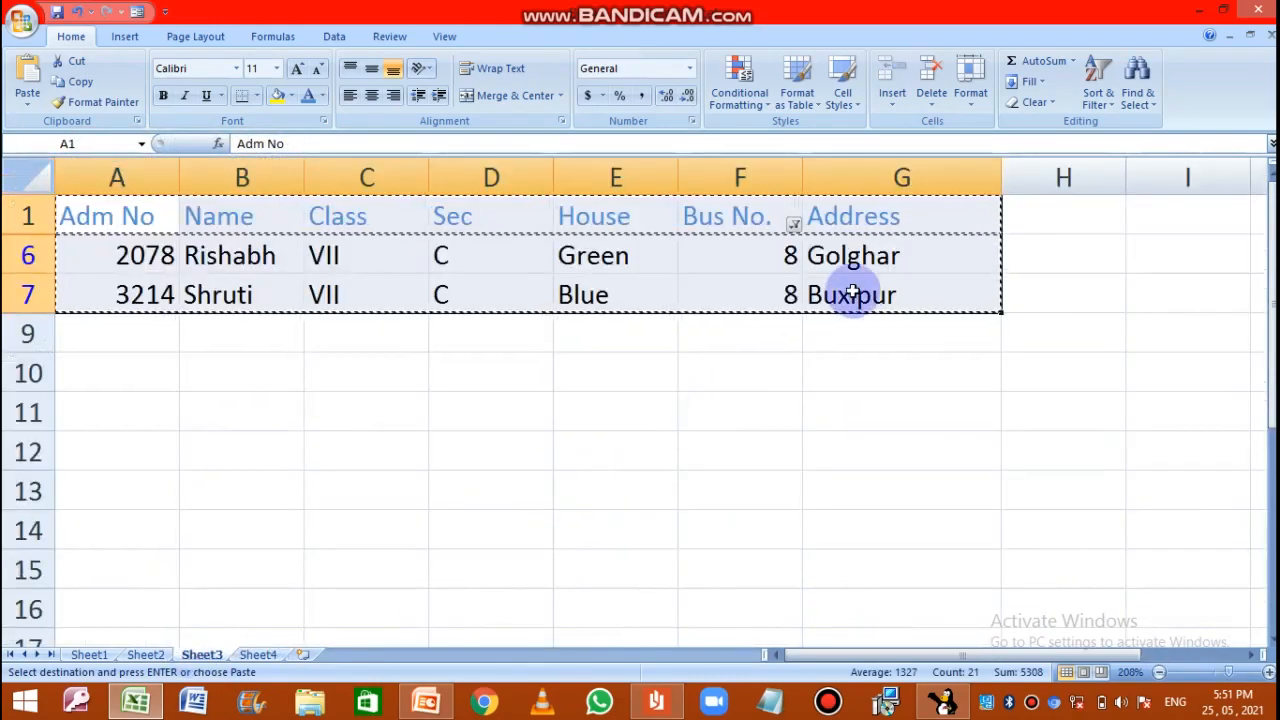
left_click(851, 334)
left_click(1110, 98)
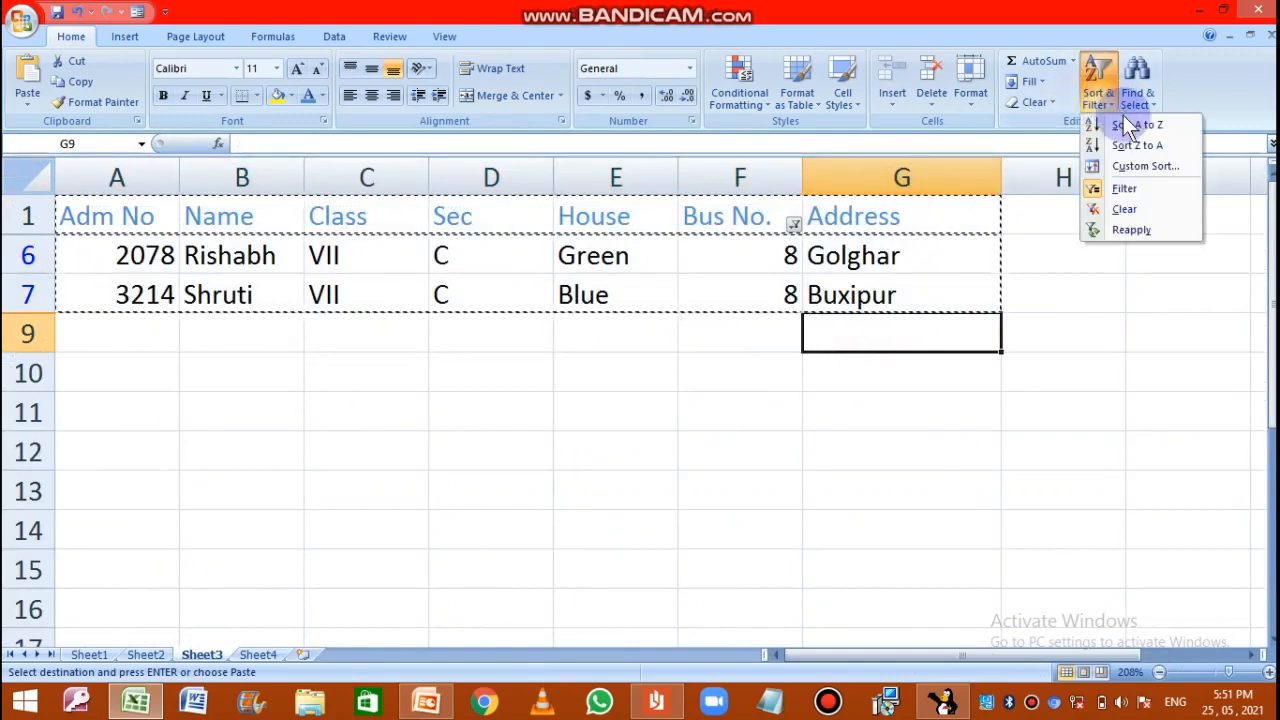
left_click(1146, 187)
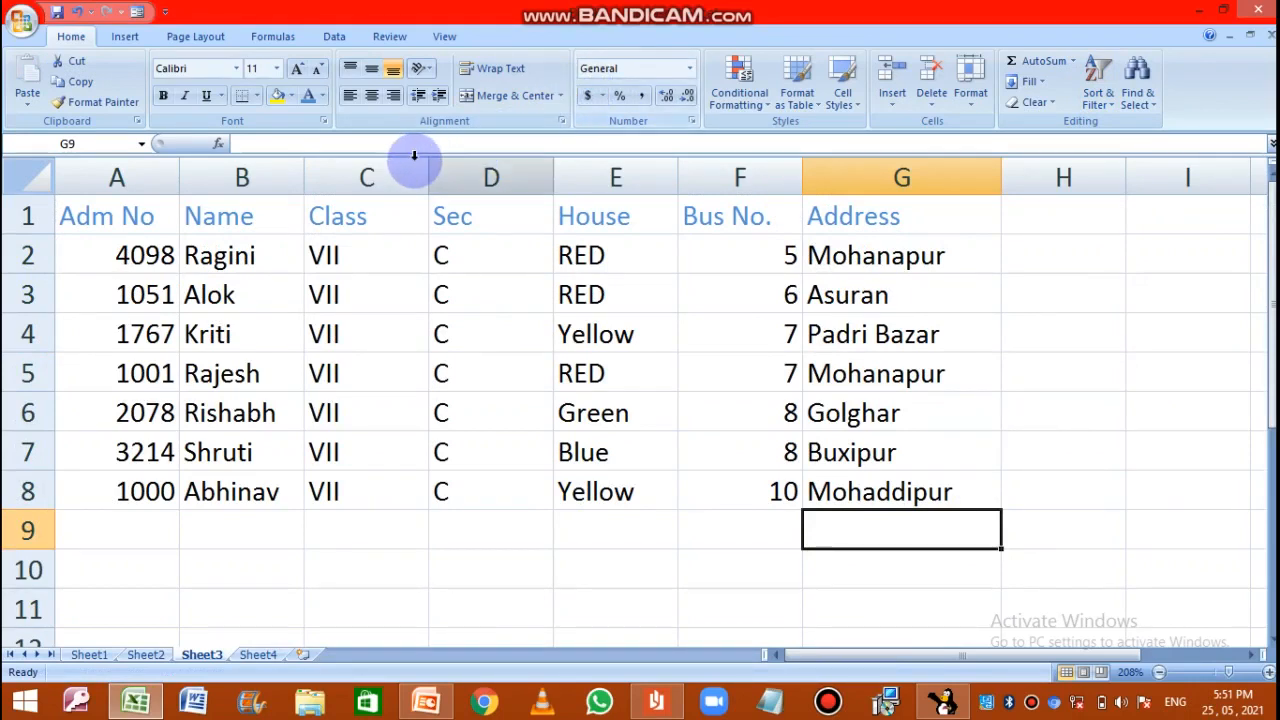
- Select the House column and turn on filtering for it
left_click(248, 177)
left_click(343, 177)
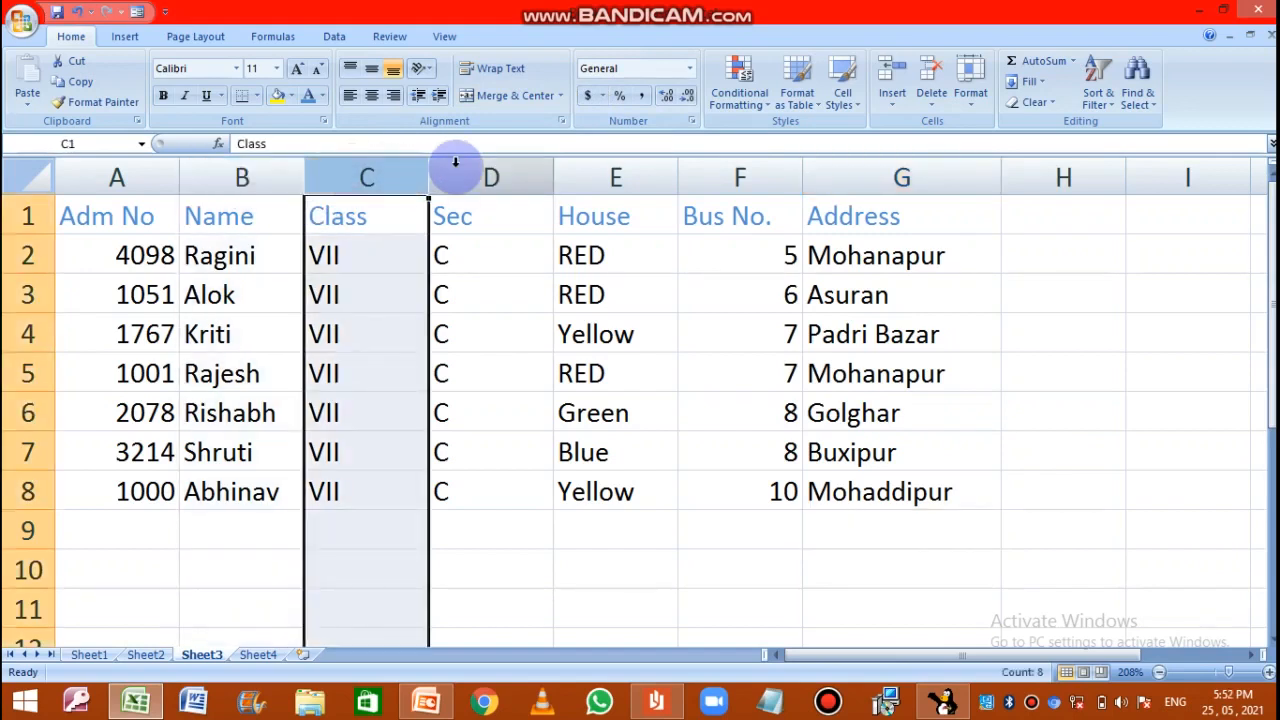
left_click(456, 166)
left_click(589, 168)
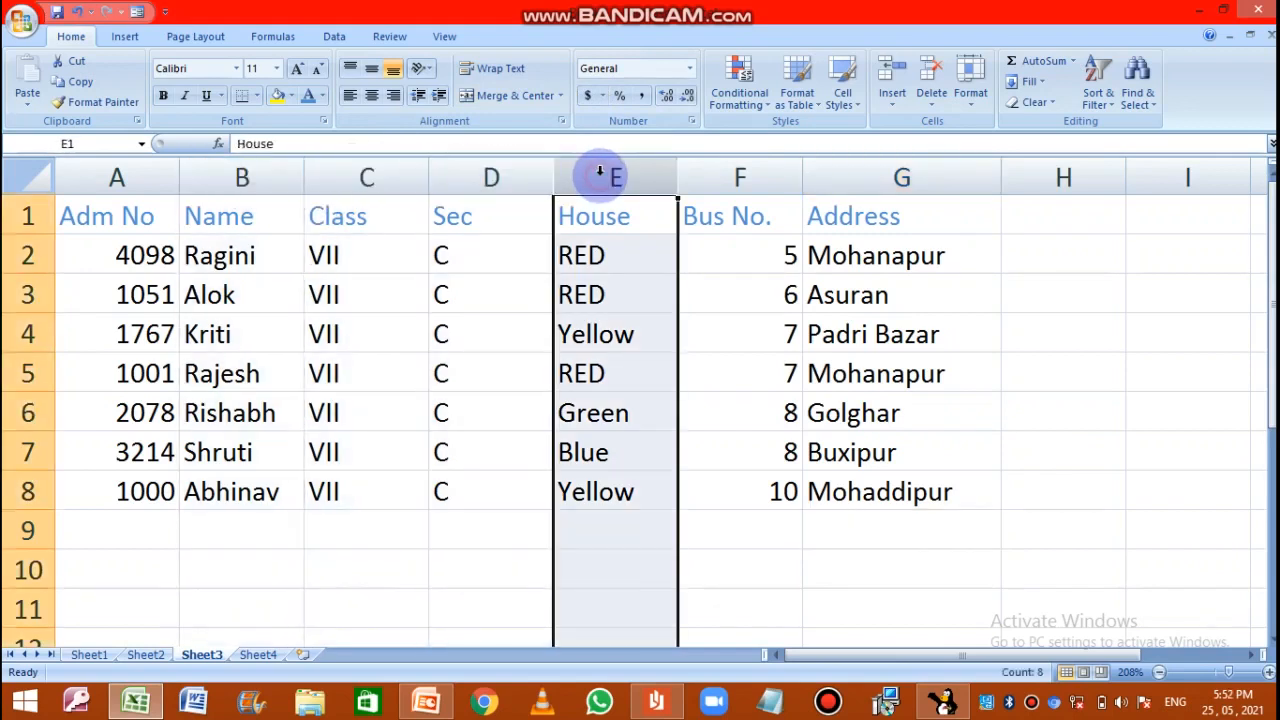
left_click(1095, 103)
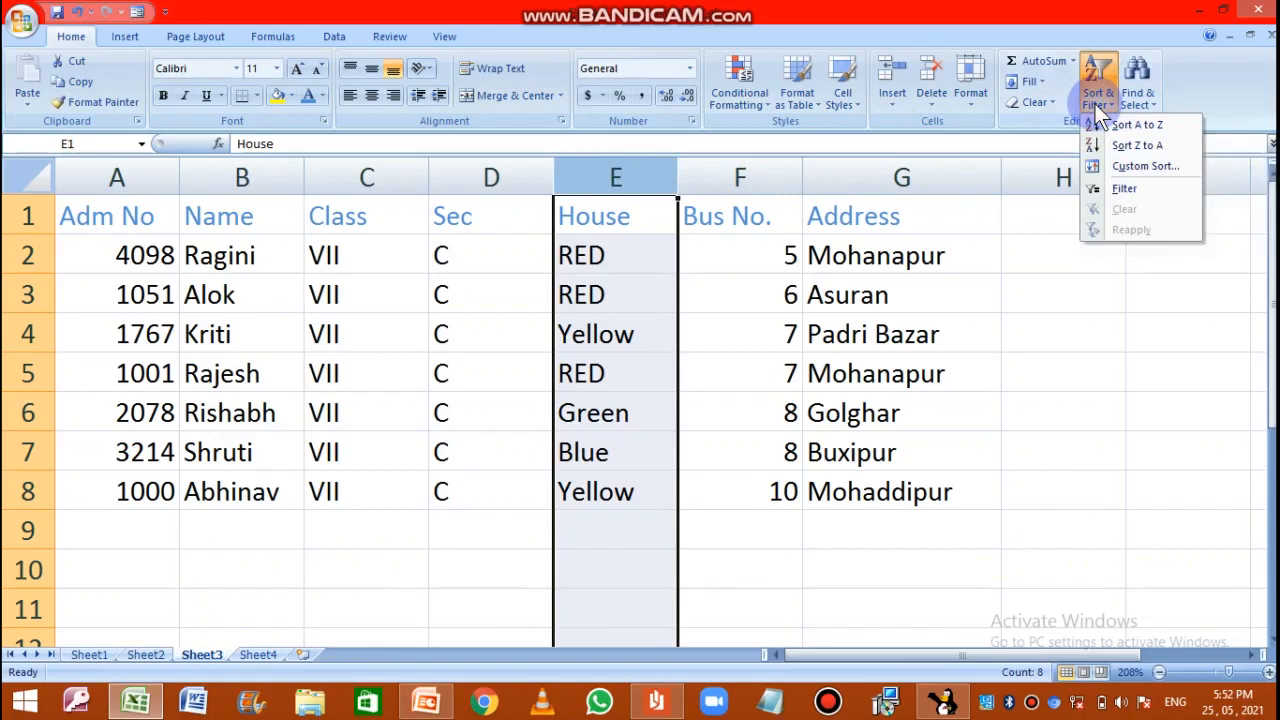
left_click(1096, 186)
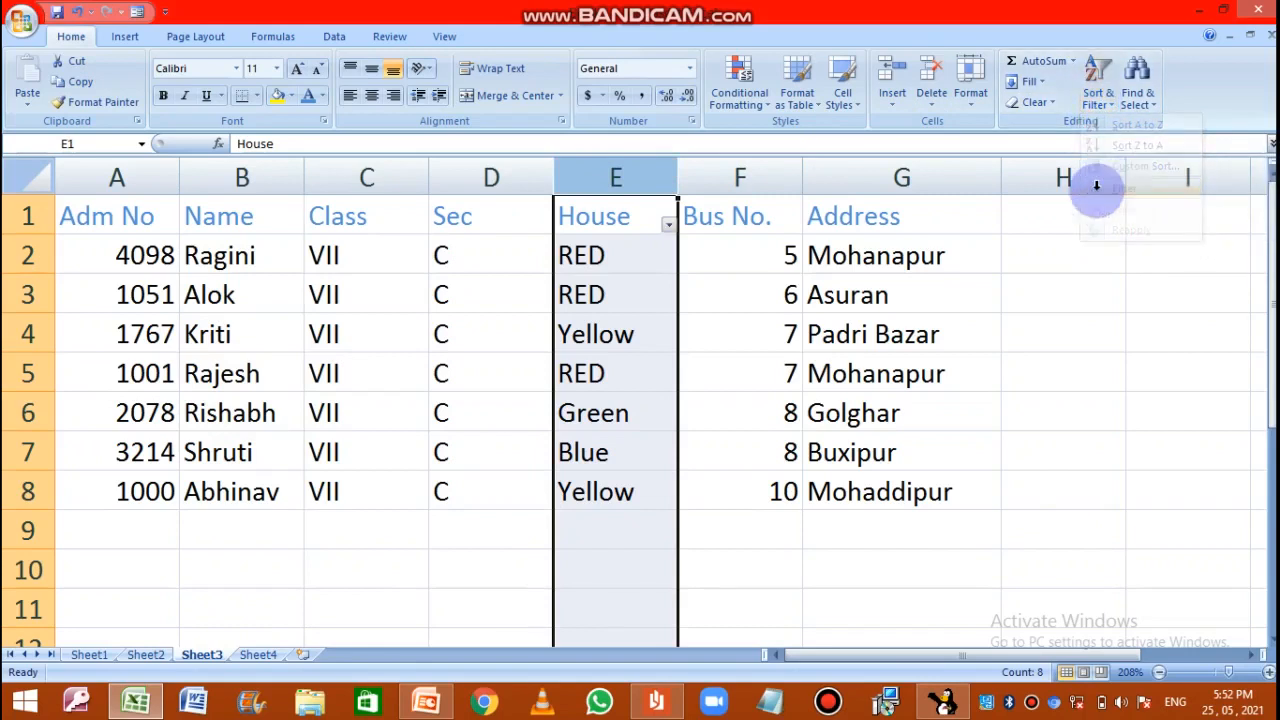
- Apply an Ends With text filter with the letter w to the House column, and deselect the column
left_click(671, 229)
mouse_move(508, 352)
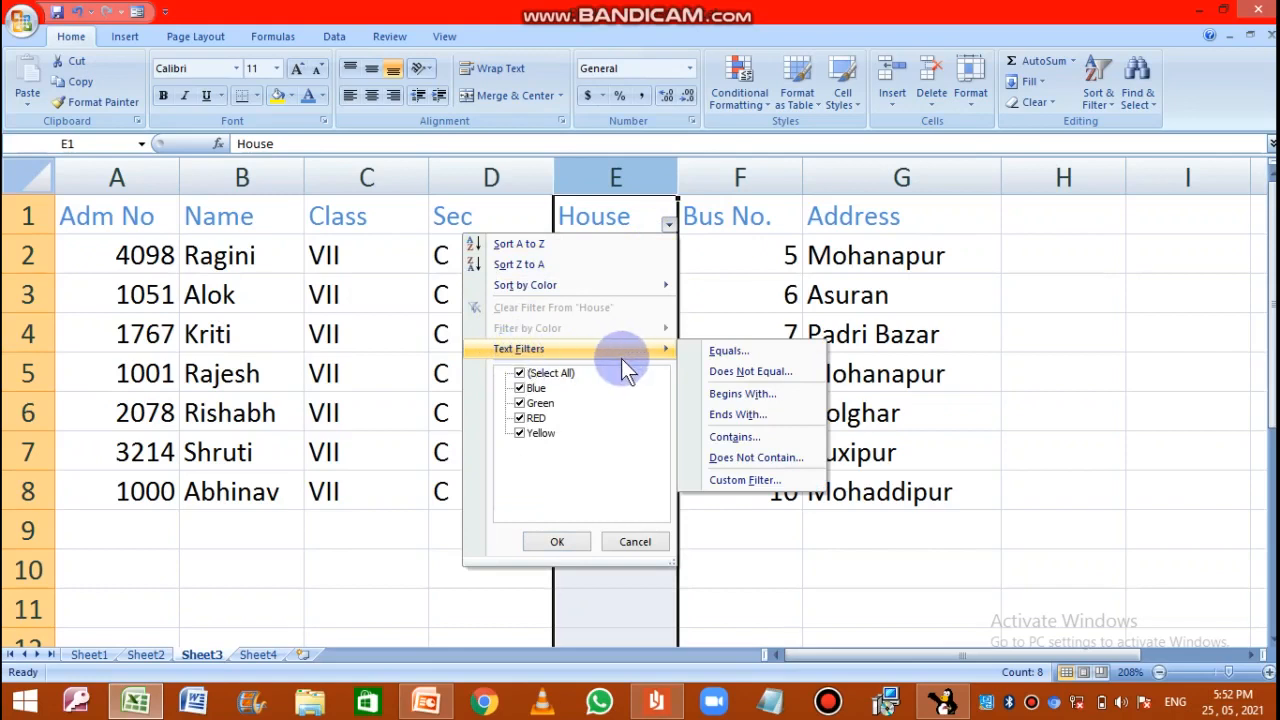
left_click(734, 415)
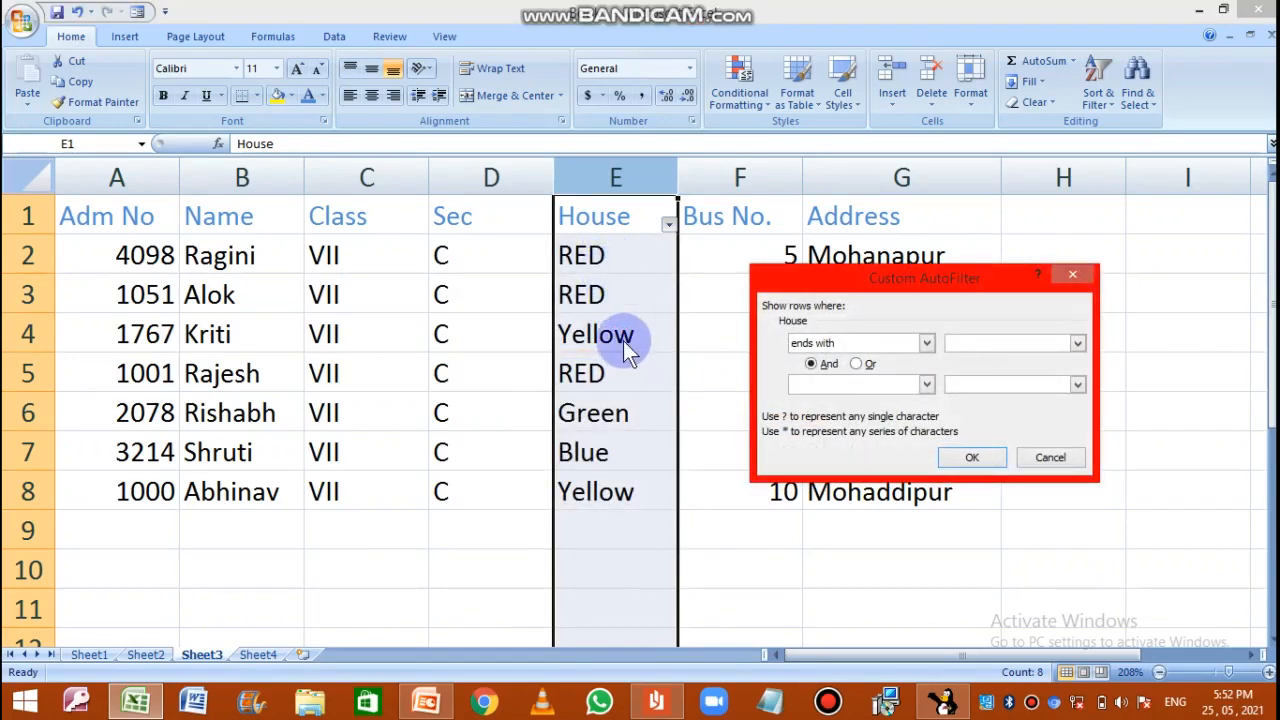
left_click(972, 342)
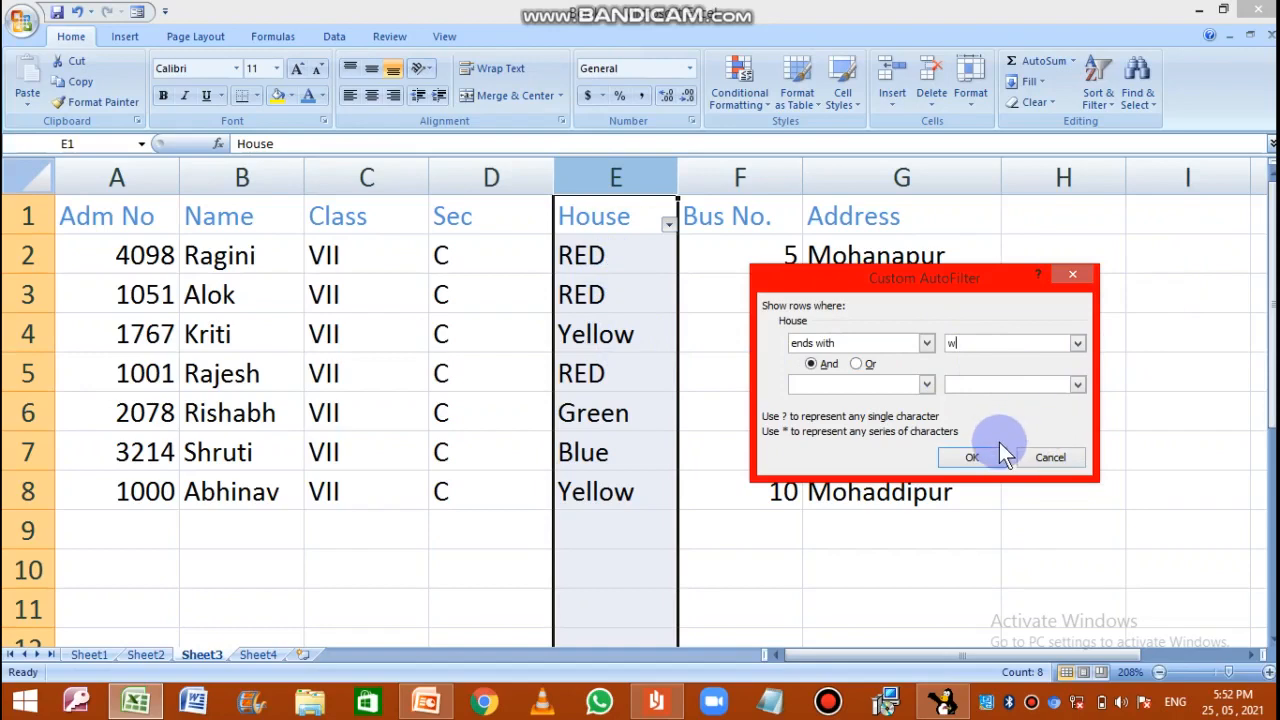
left_click(970, 455)
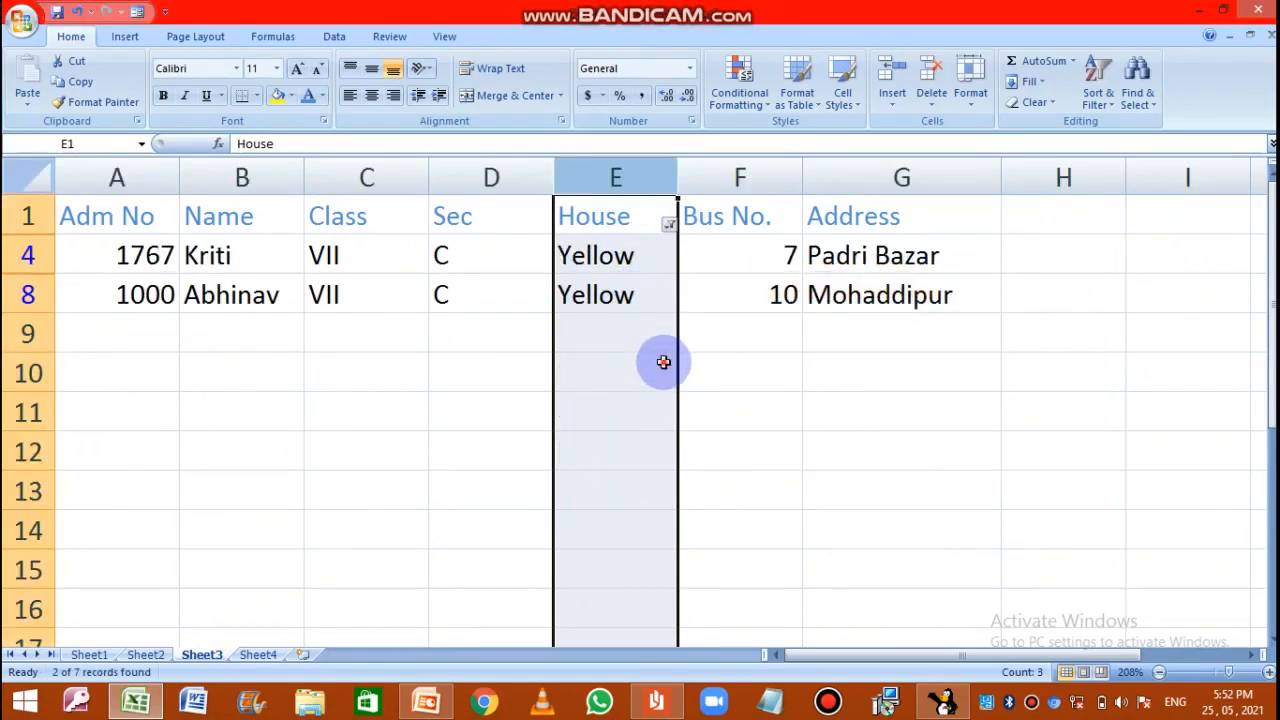
left_click(665, 361)
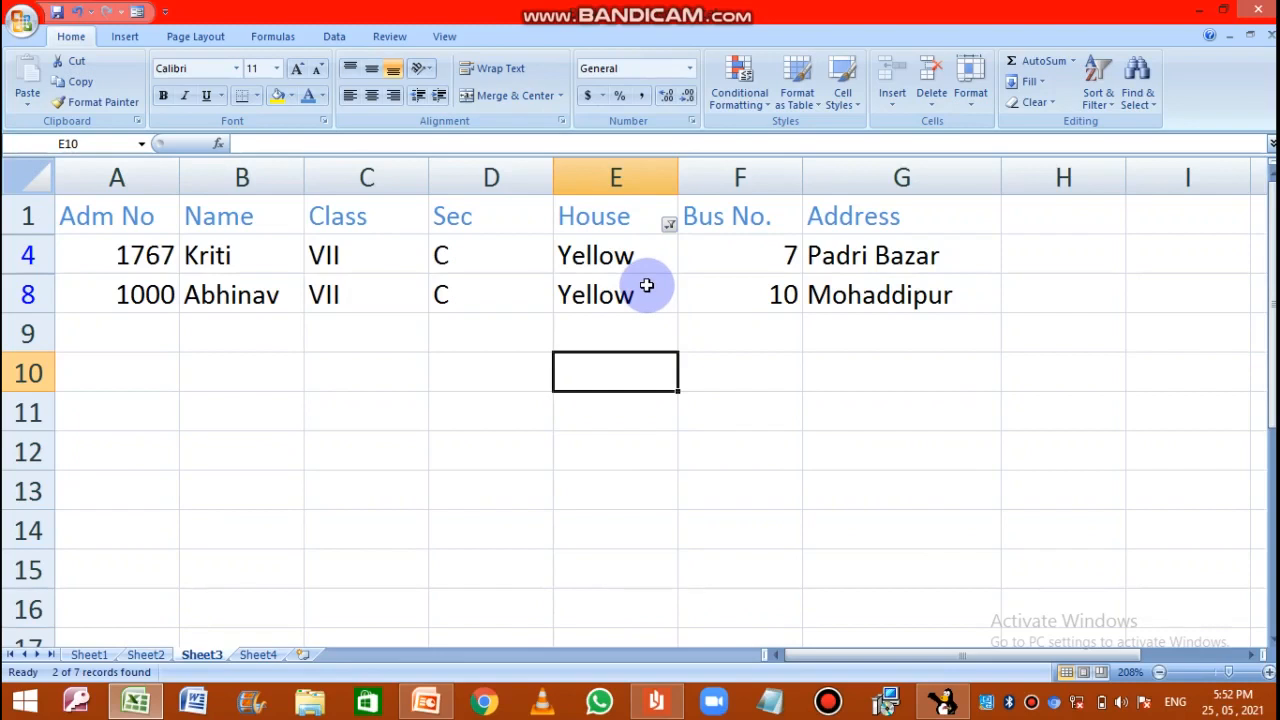
- Turn off the filter on the House column
left_click(1105, 94)
left_click(1129, 187)
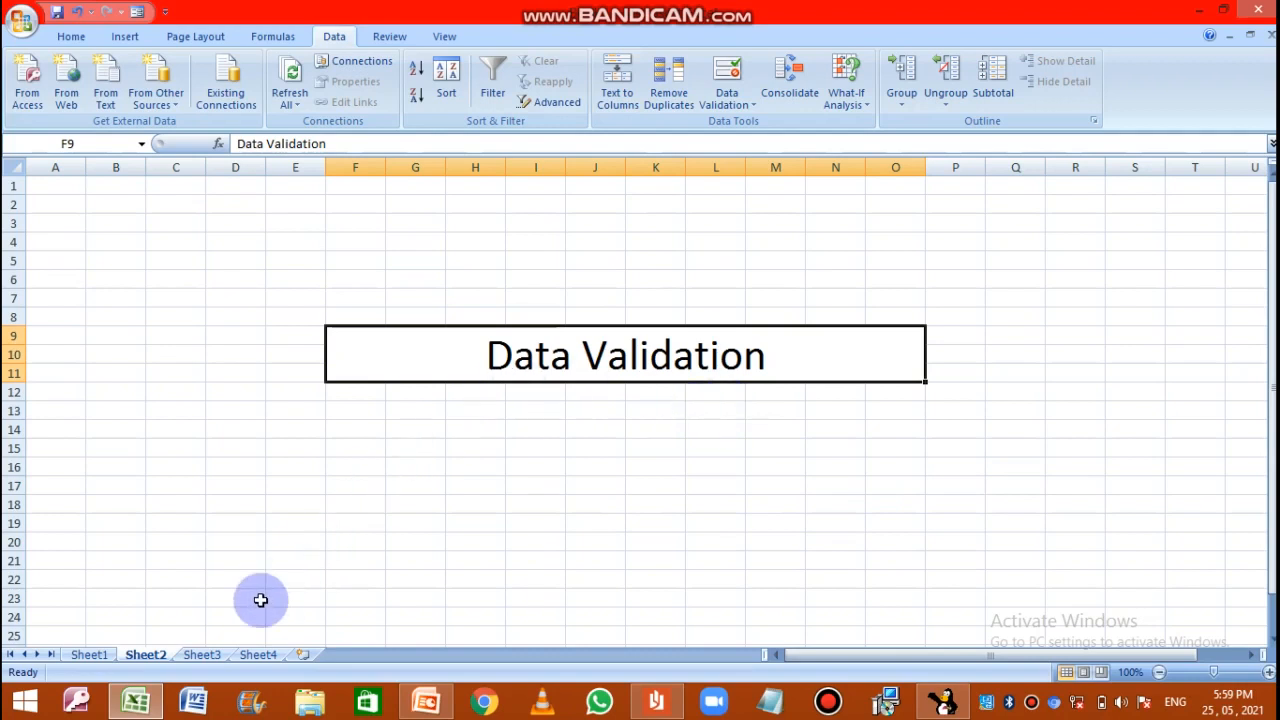
- On Sheet3, enter the marks 23, 34 and 45 in cells E2 to E4 of the Hin column
left_click(202, 655)
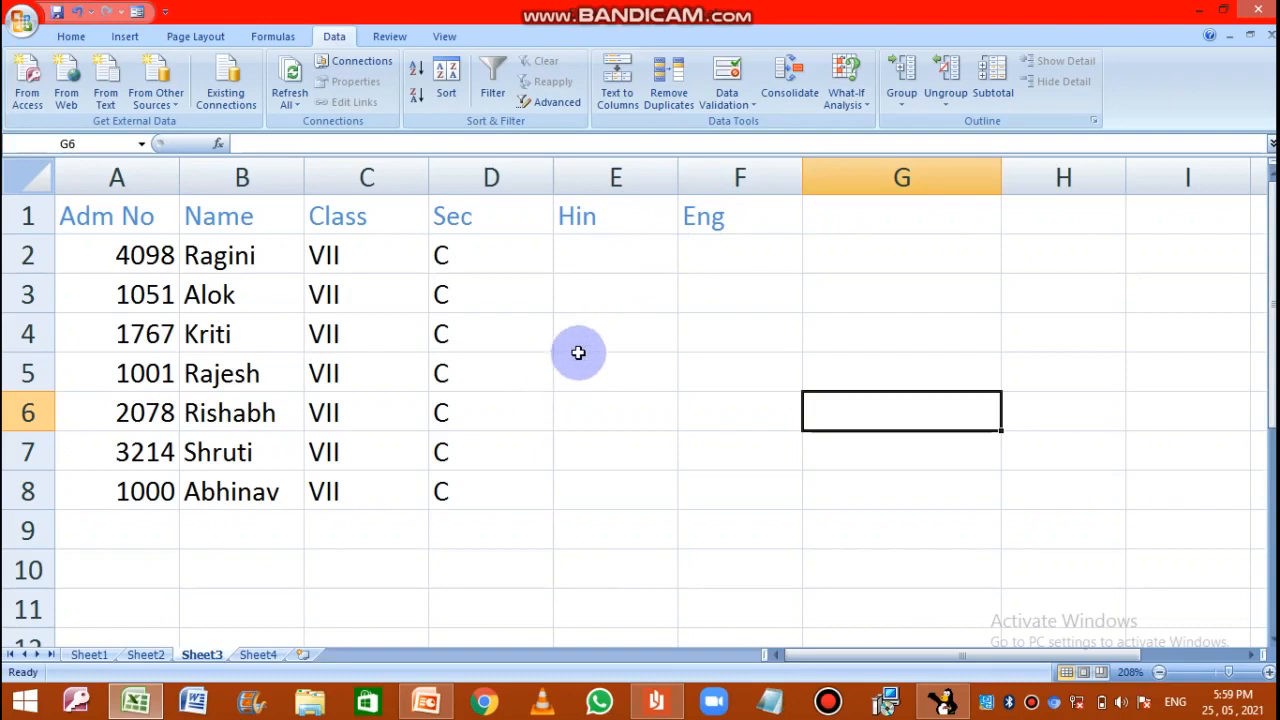
left_click(606, 252)
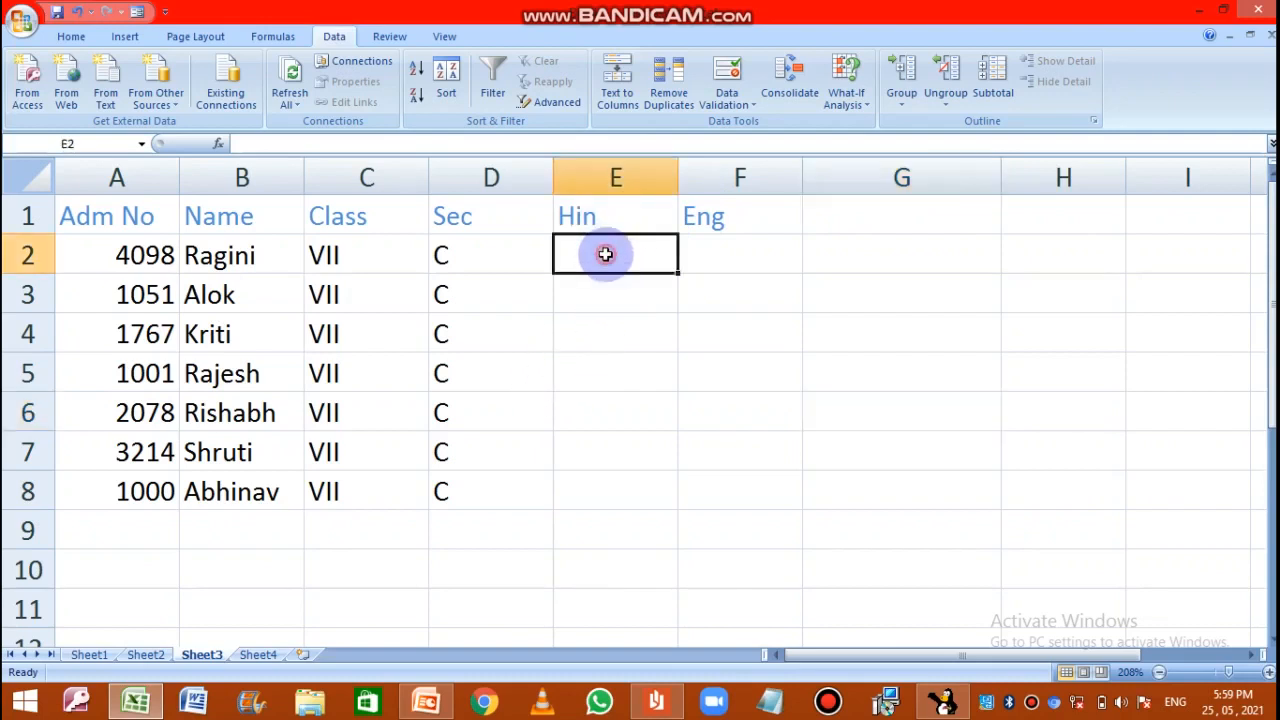
type("23")
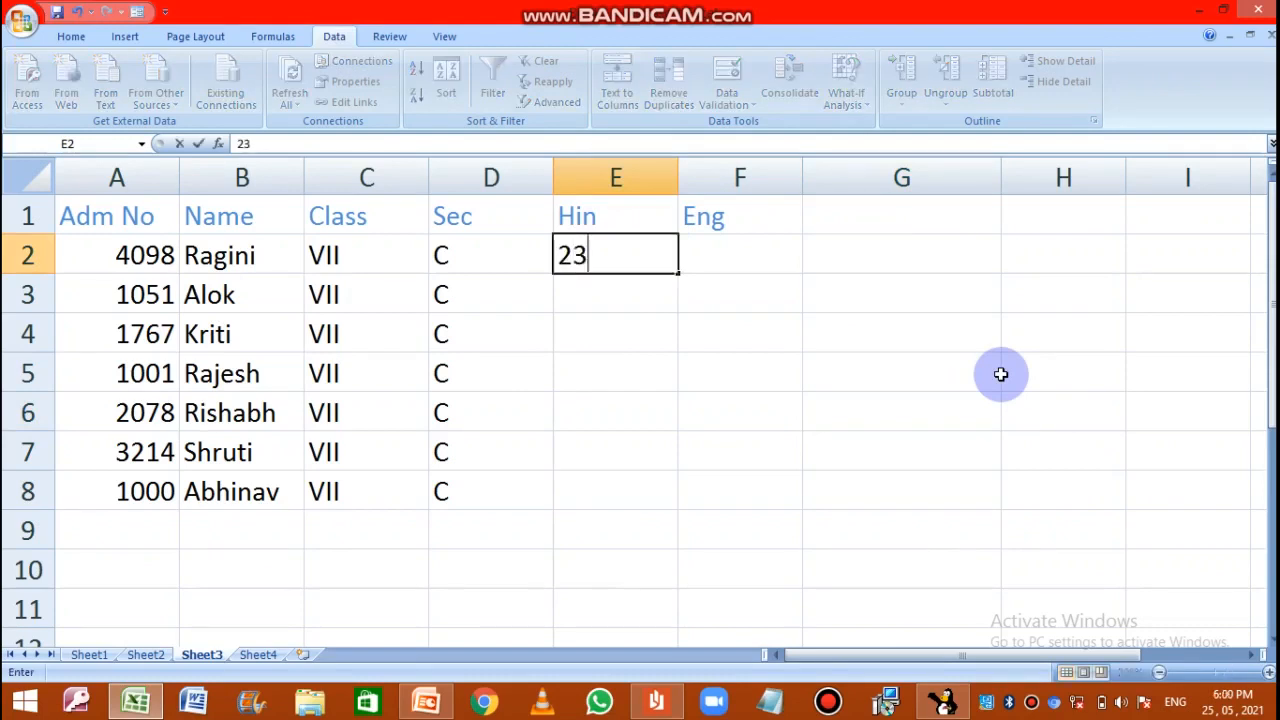
key("Return")
type("34")
key("Return")
type("45")
key("Return")
- Enter 55 and 500 in cells E5 and E6 of the Hin column
type("55")
key("Return")
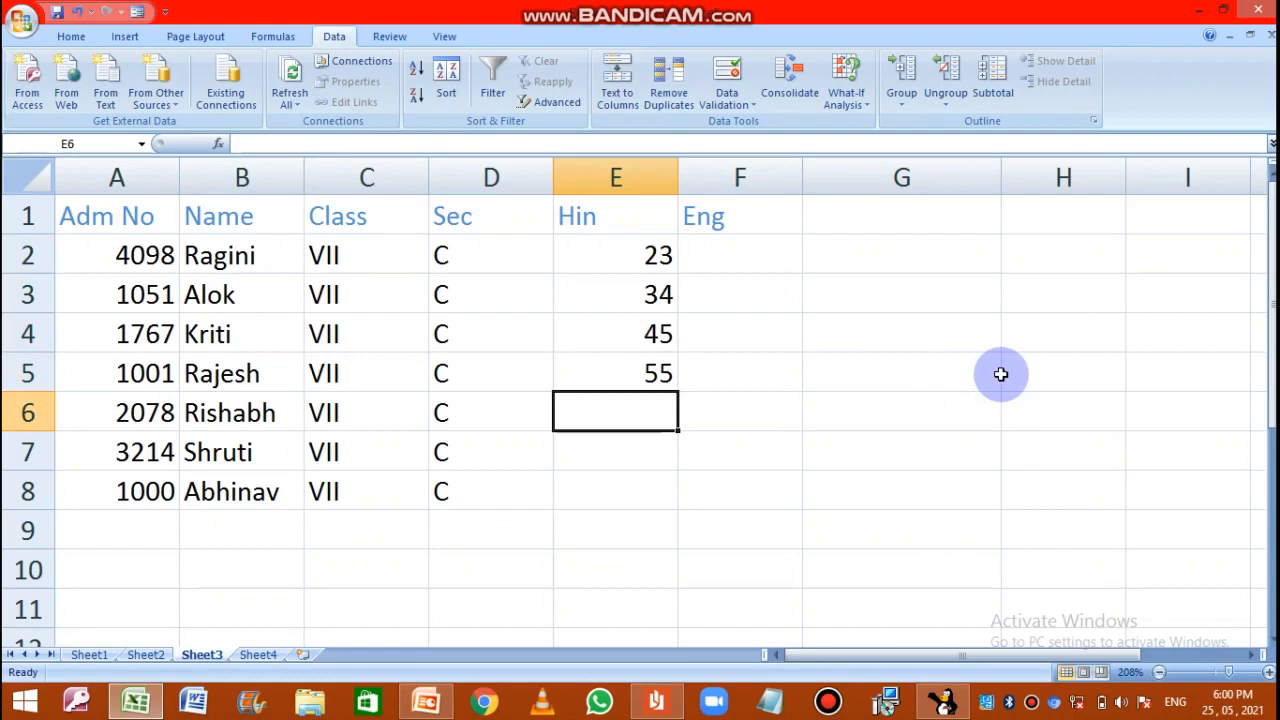
type("500")
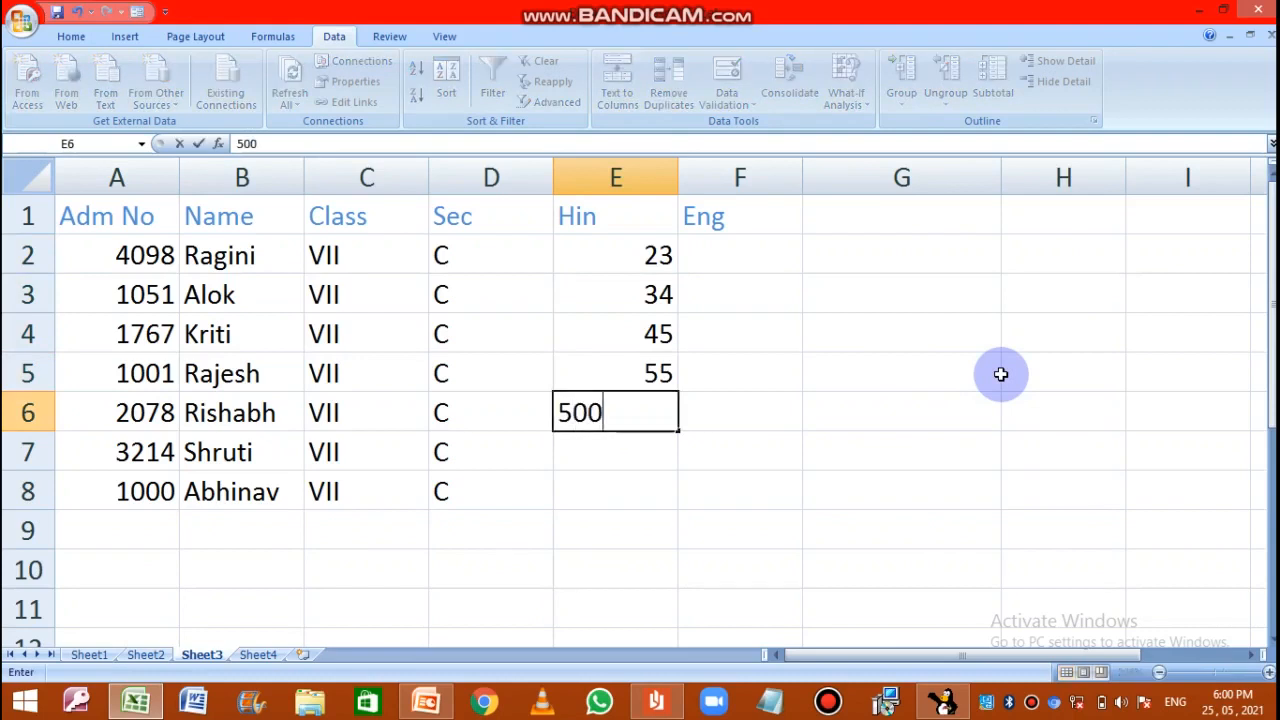
key("Return")
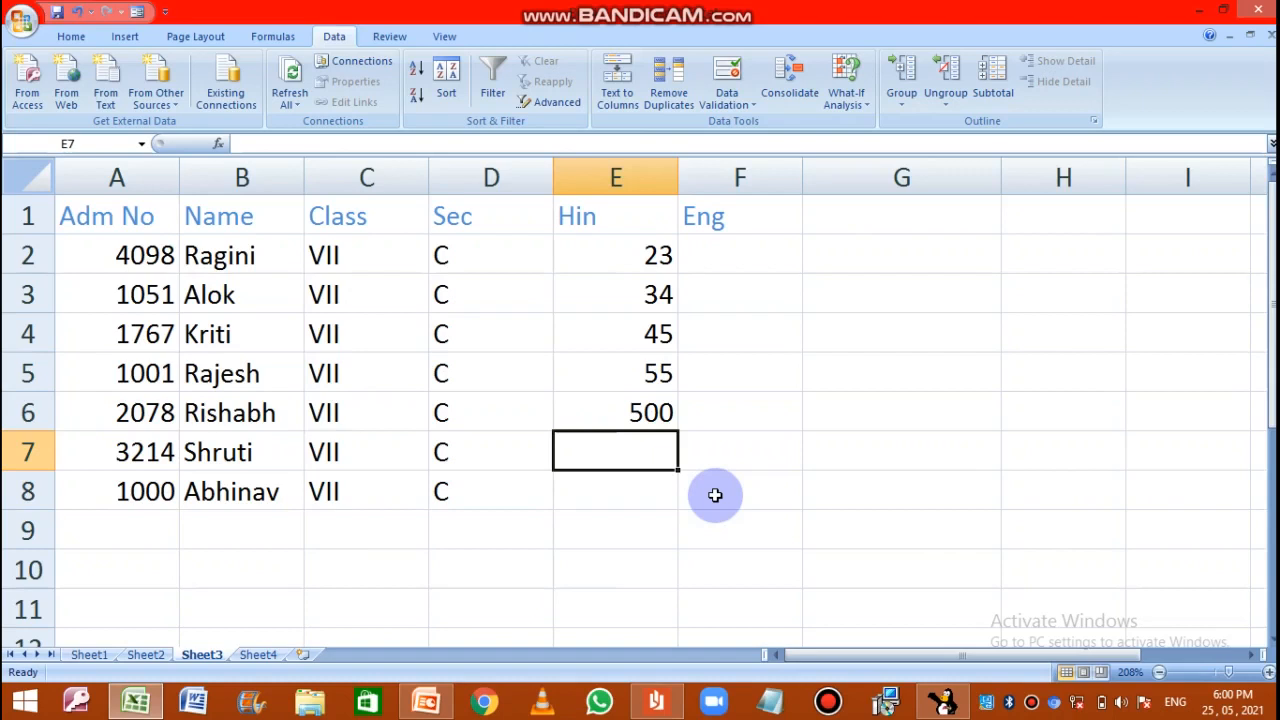
- Delete the marks in cells E5 and E6
left_click(628, 177)
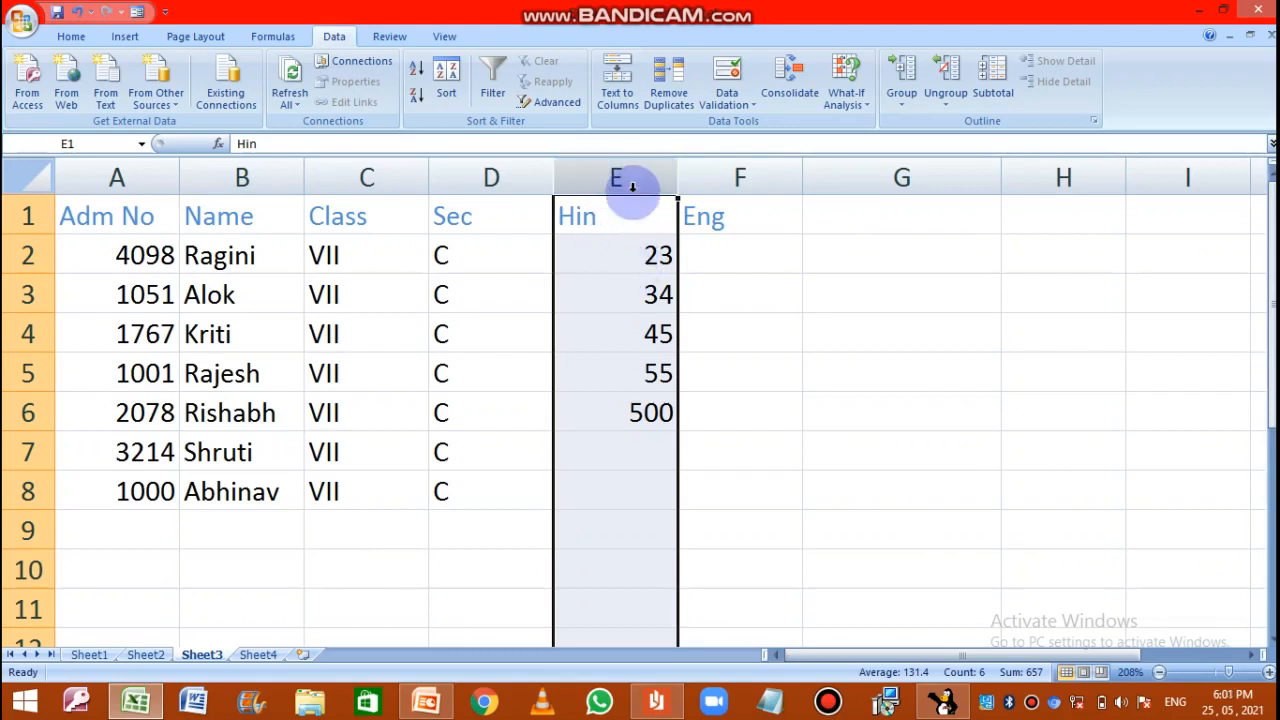
left_click_drag(645, 373, 650, 412)
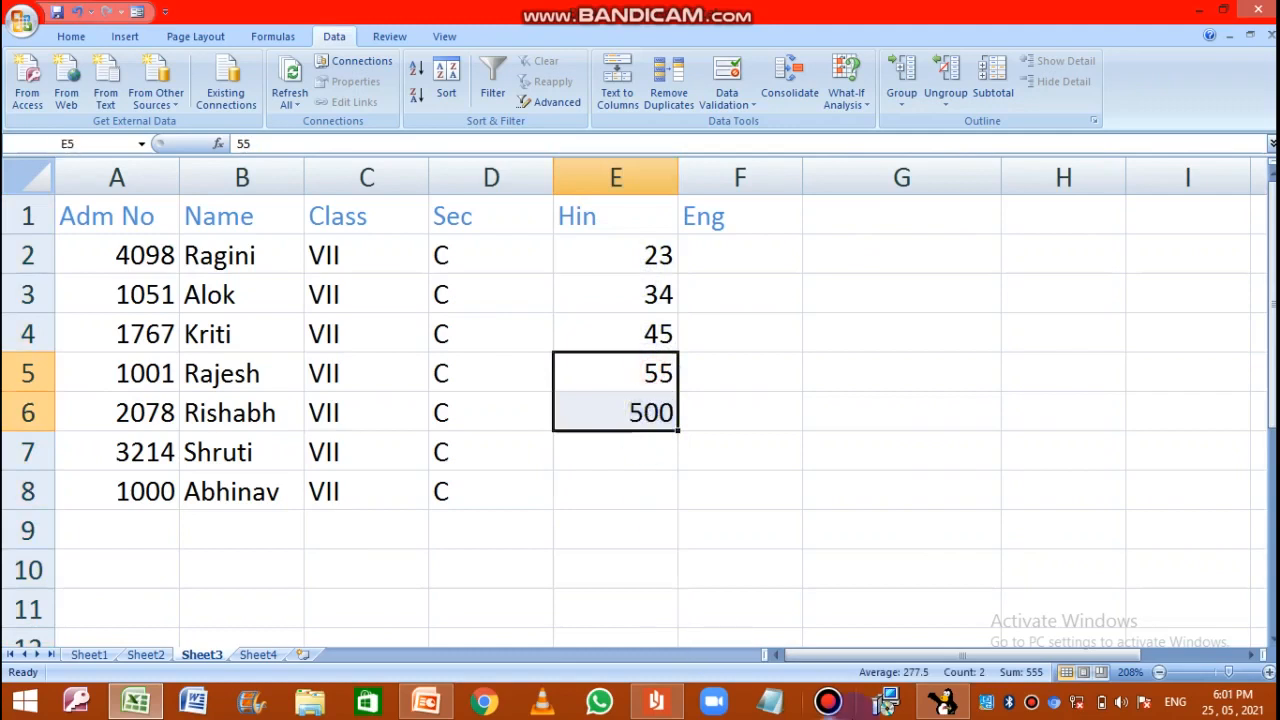
key("Delete")
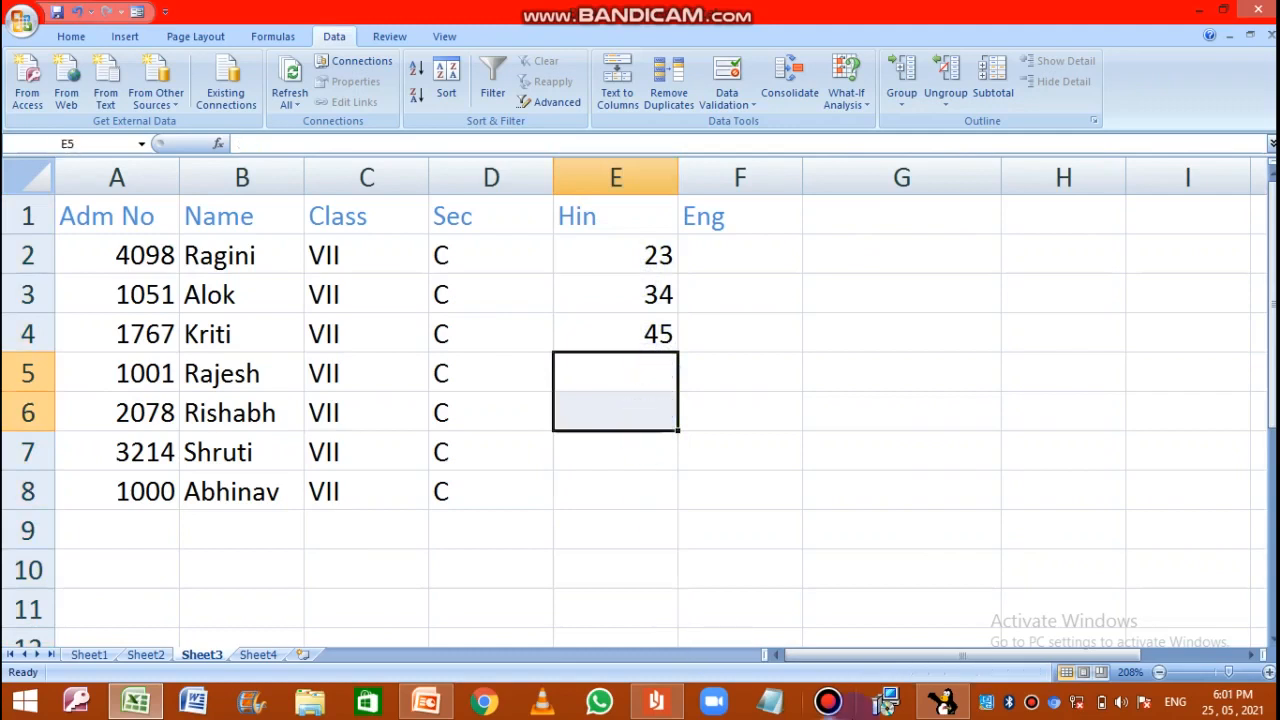
- Select the Hin and Eng columns, open Data Validation for them, and move the dialog clear of the marks
left_click(646, 178)
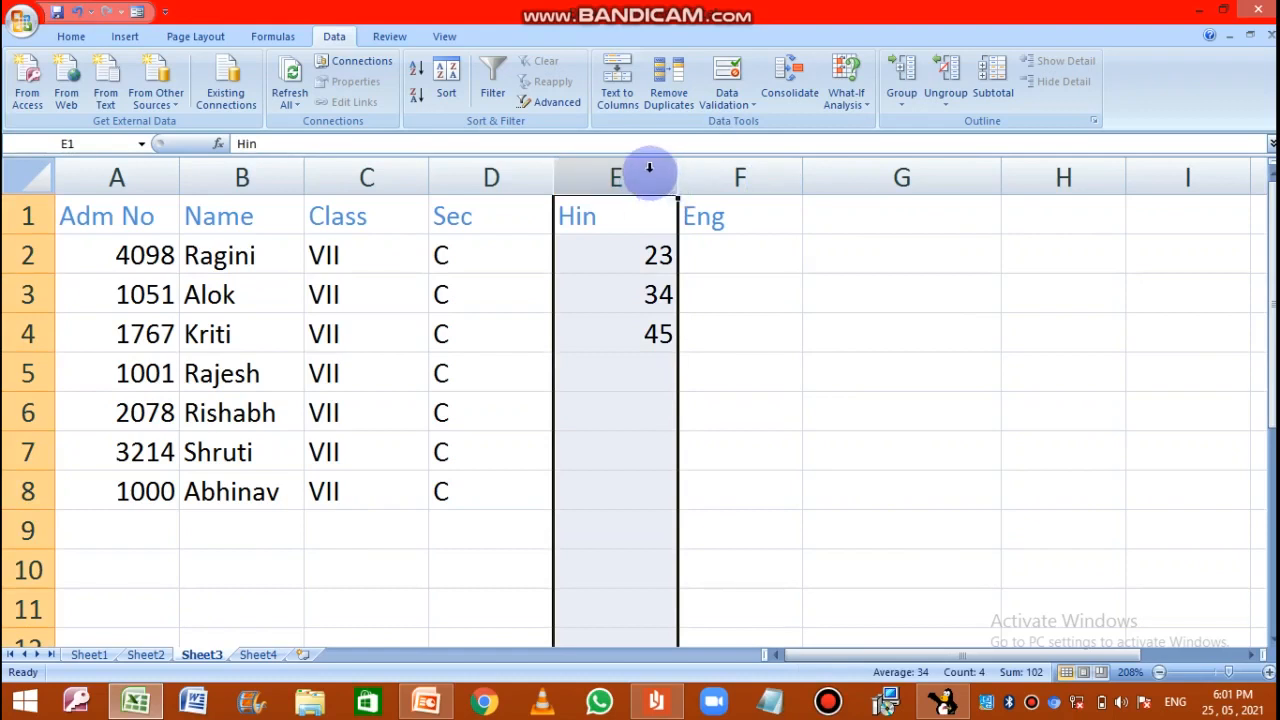
left_click(726, 176, "ctrl")
left_click_drag(655, 171, 737, 251)
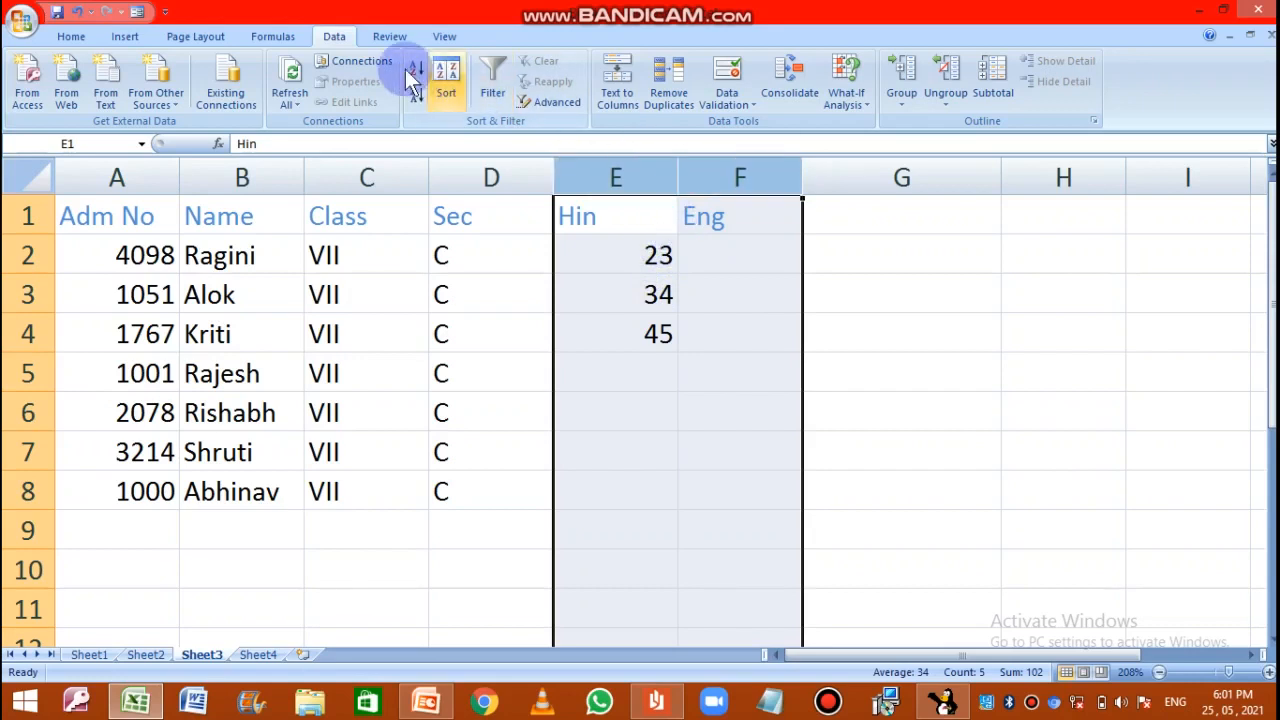
scroll(318, 38, "up", 1)
scroll(333, 40, "down", 1)
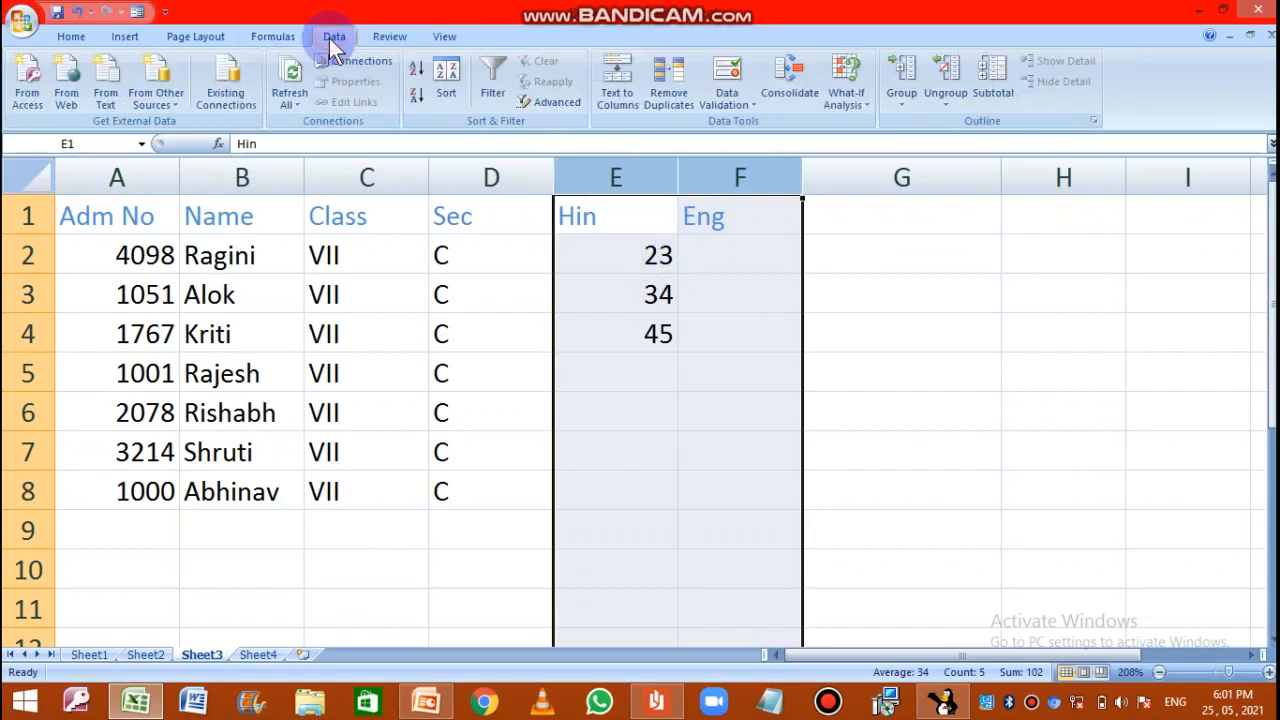
left_click(743, 104)
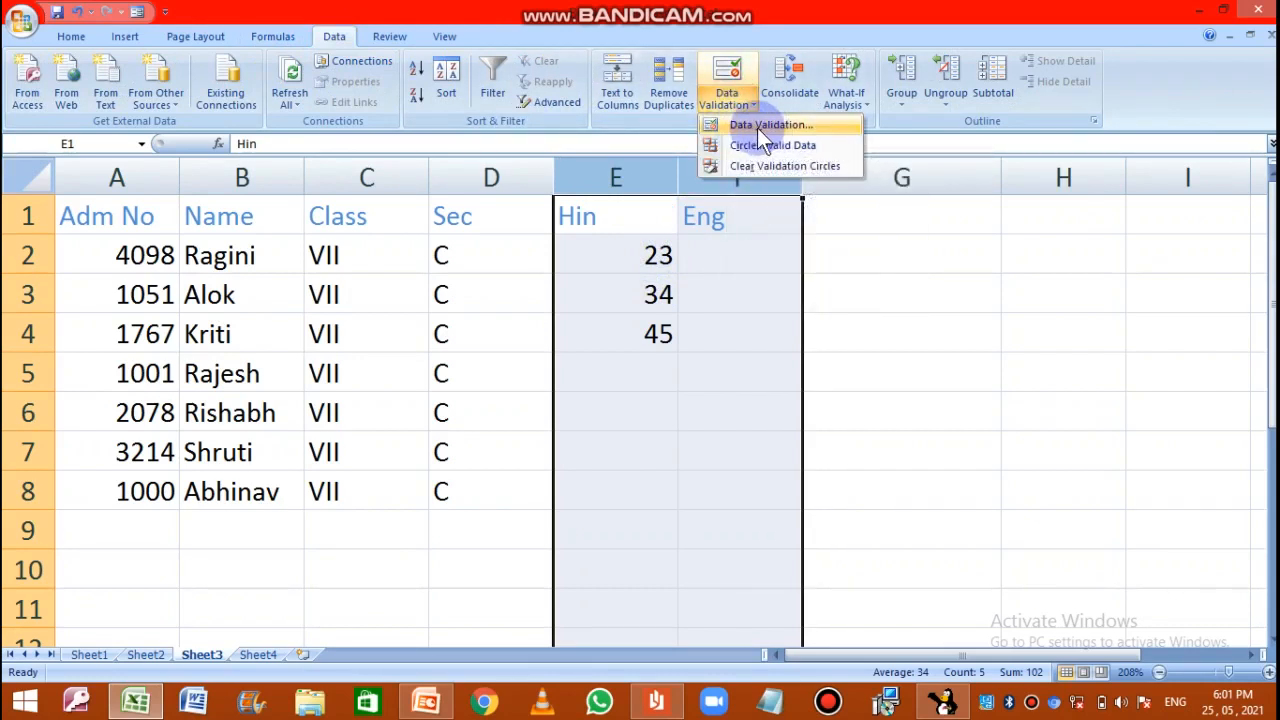
left_click(756, 126)
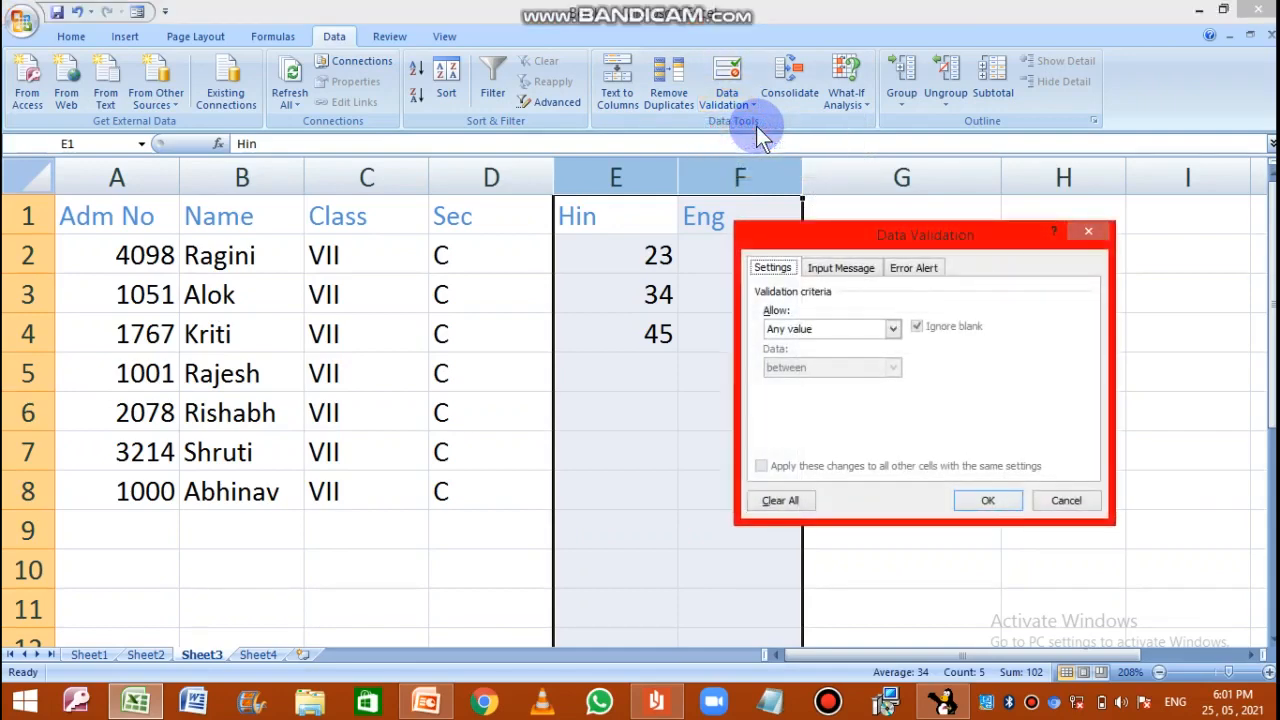
left_click_drag(827, 232, 929, 192)
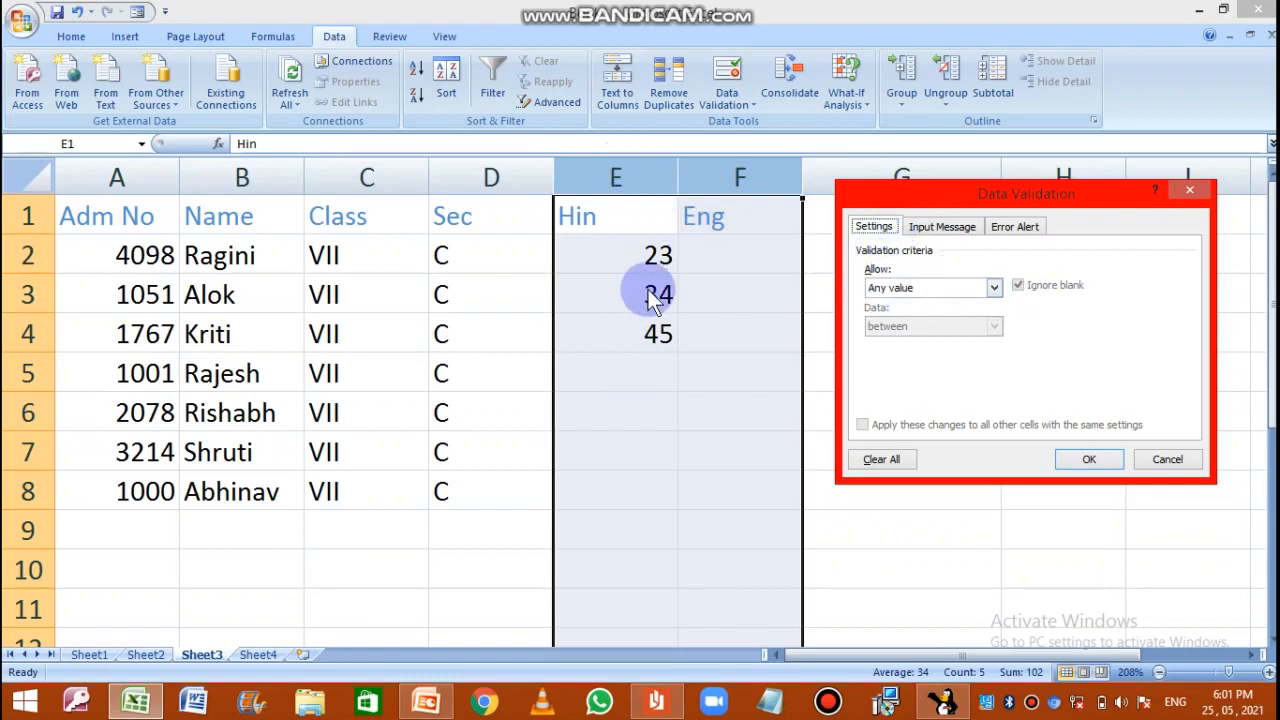
- Set the validation criteria to whole numbers between a minimum of 0 and a maximum of 50
left_click(995, 287)
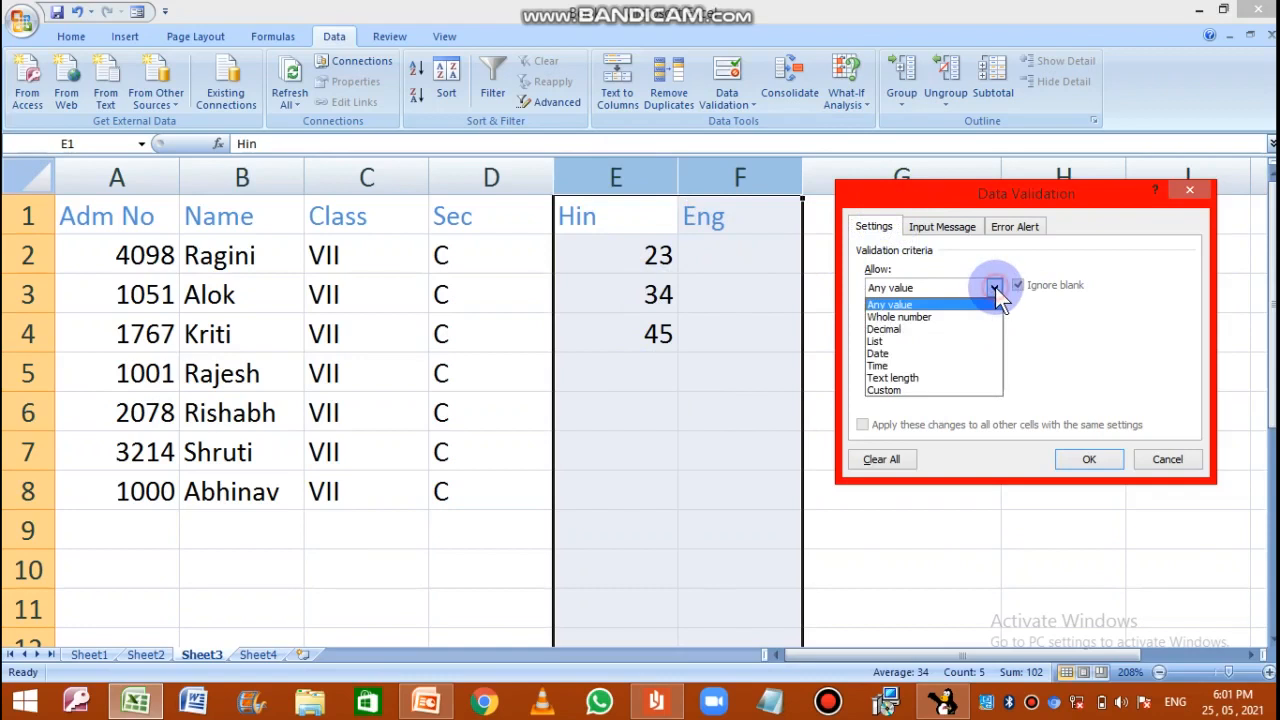
left_click(904, 316)
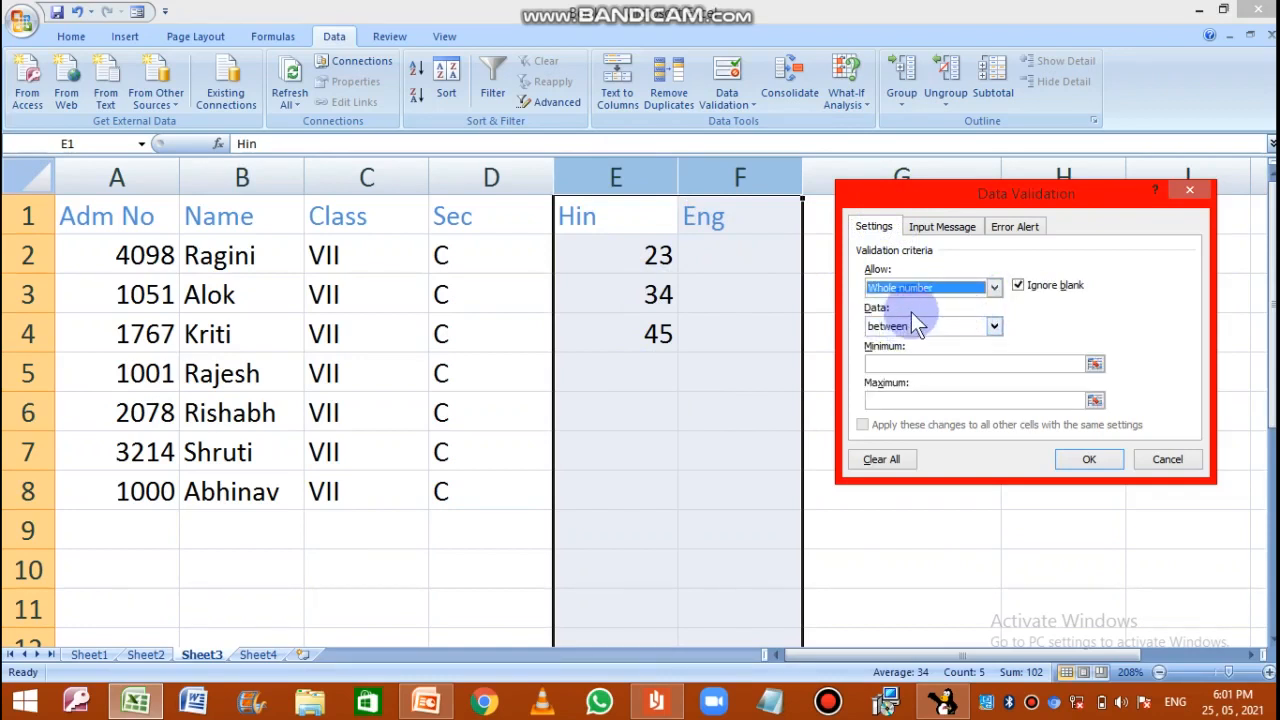
left_click(993, 326)
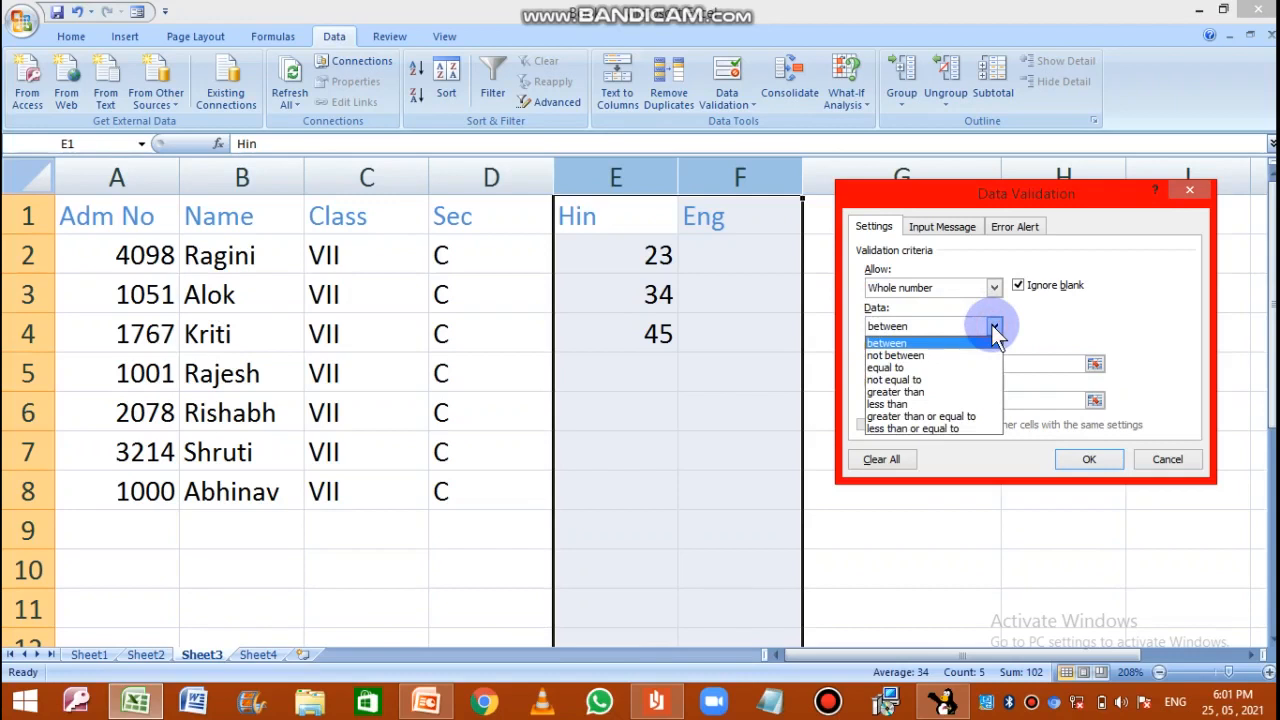
left_click(924, 346)
left_click(891, 363)
type("0")
left_click(894, 400)
type("50")
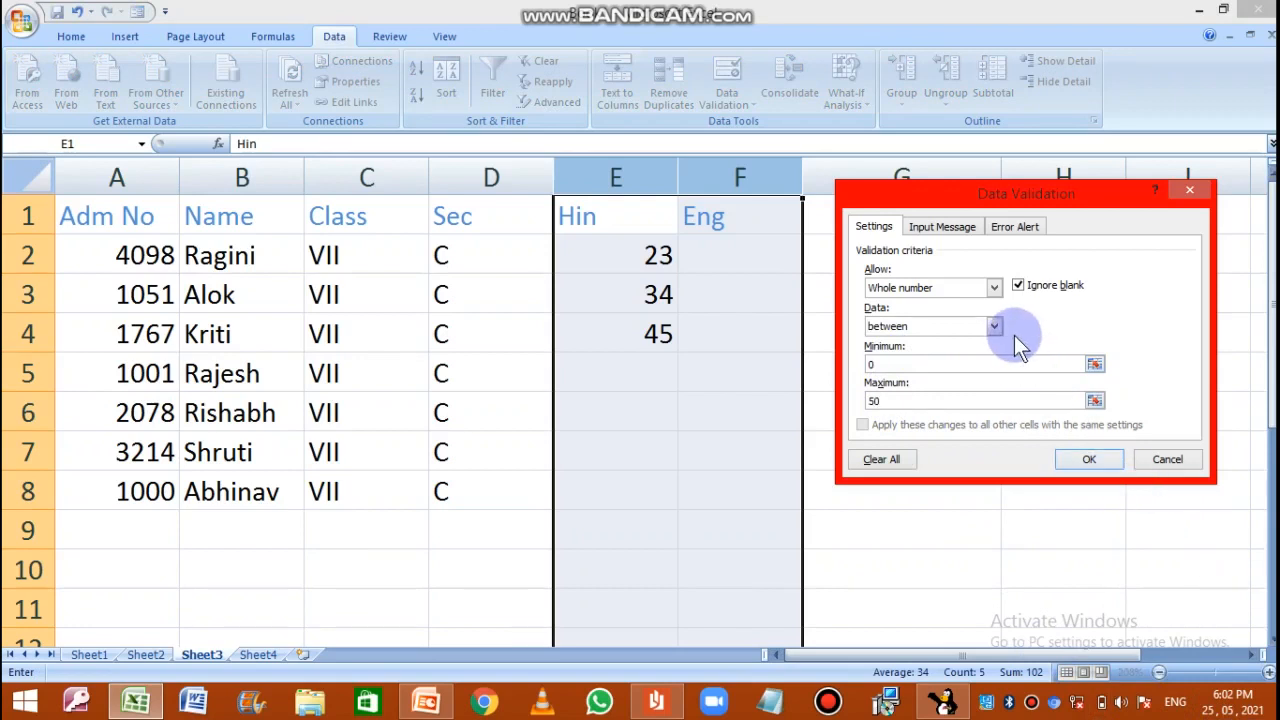
double_click(872, 400)
key("BackSpace")
type("50")
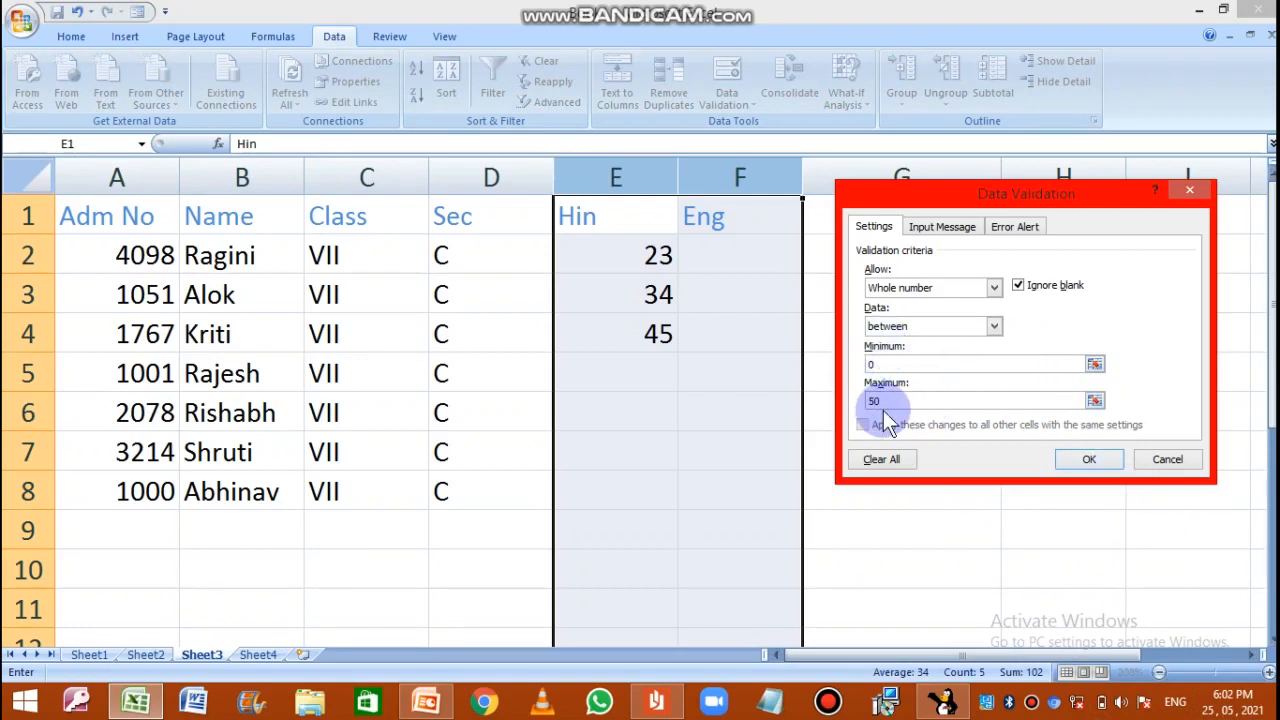
- Add the input message "Please enter marks between 0-50" and apply the validation to both columns
left_click(938, 228)
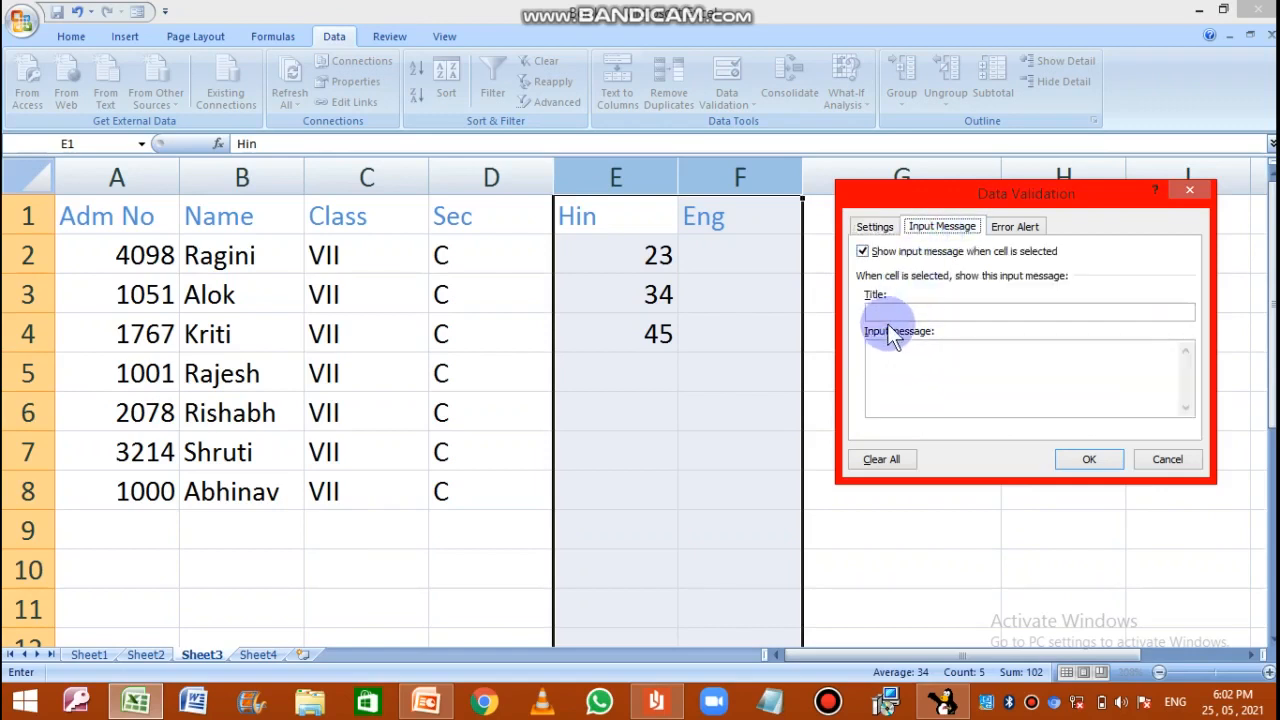
left_click(877, 352)
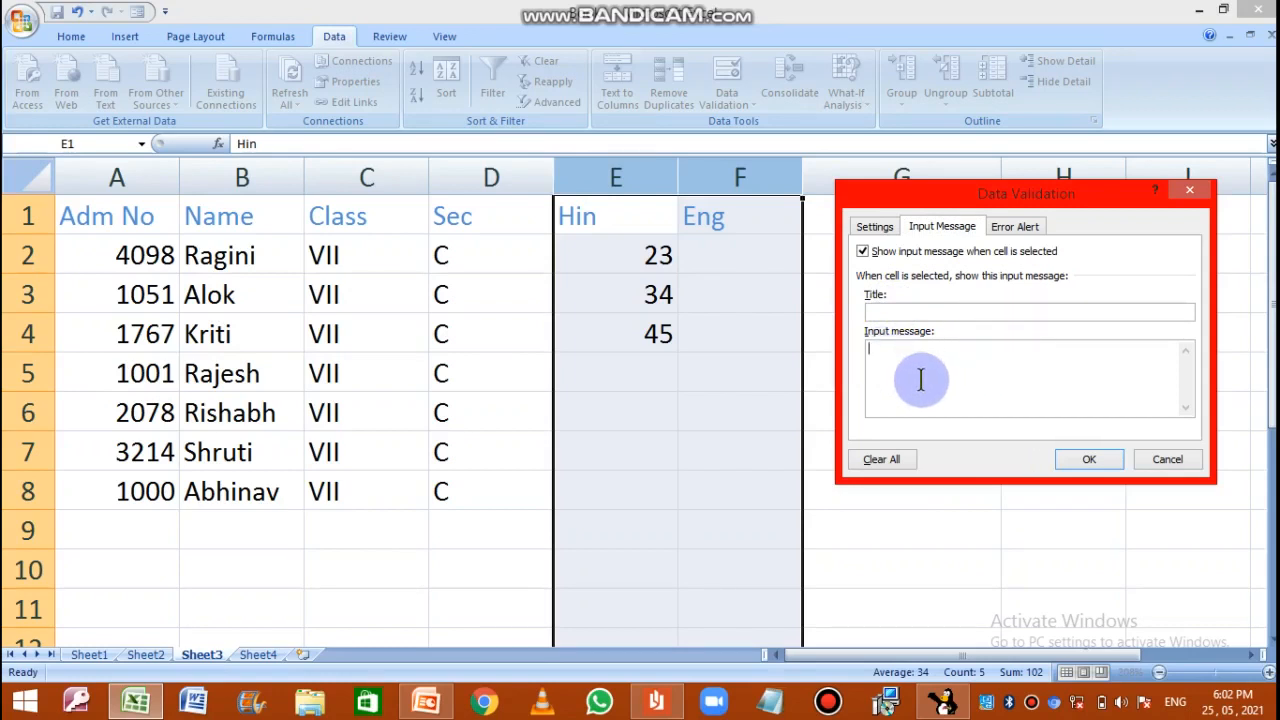
type("Please enter between 0-50")
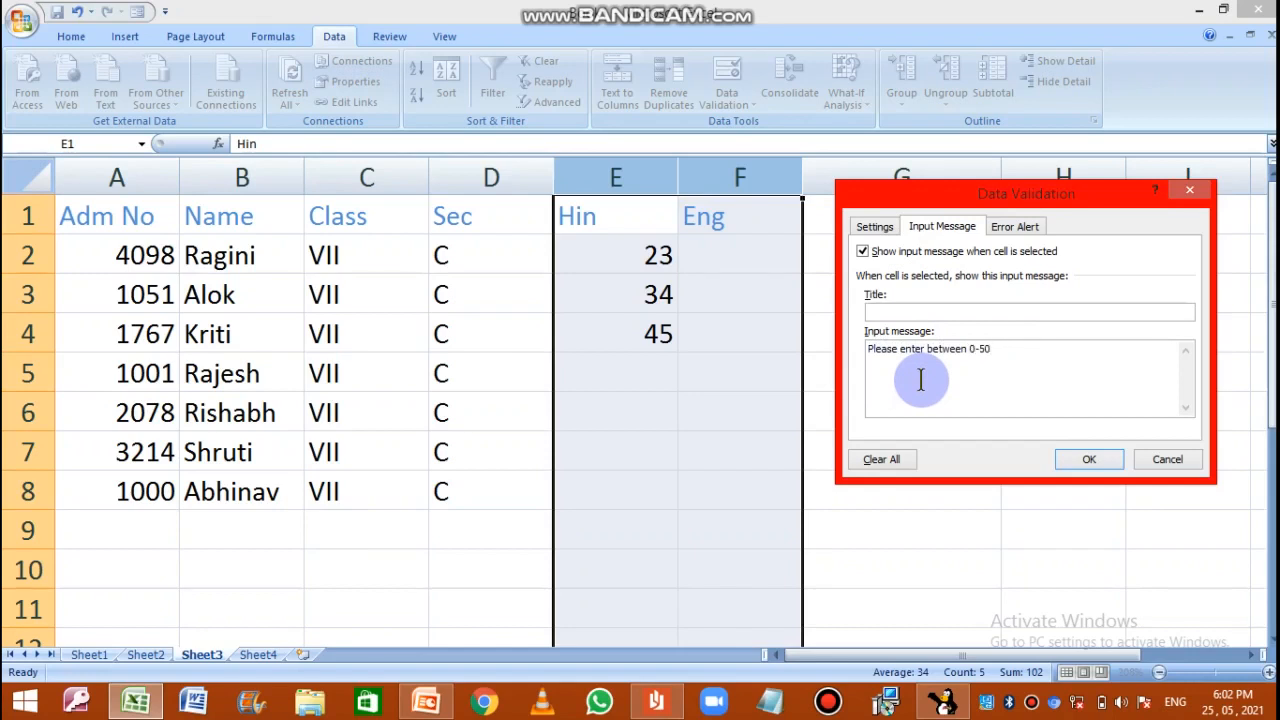
left_click(922, 350)
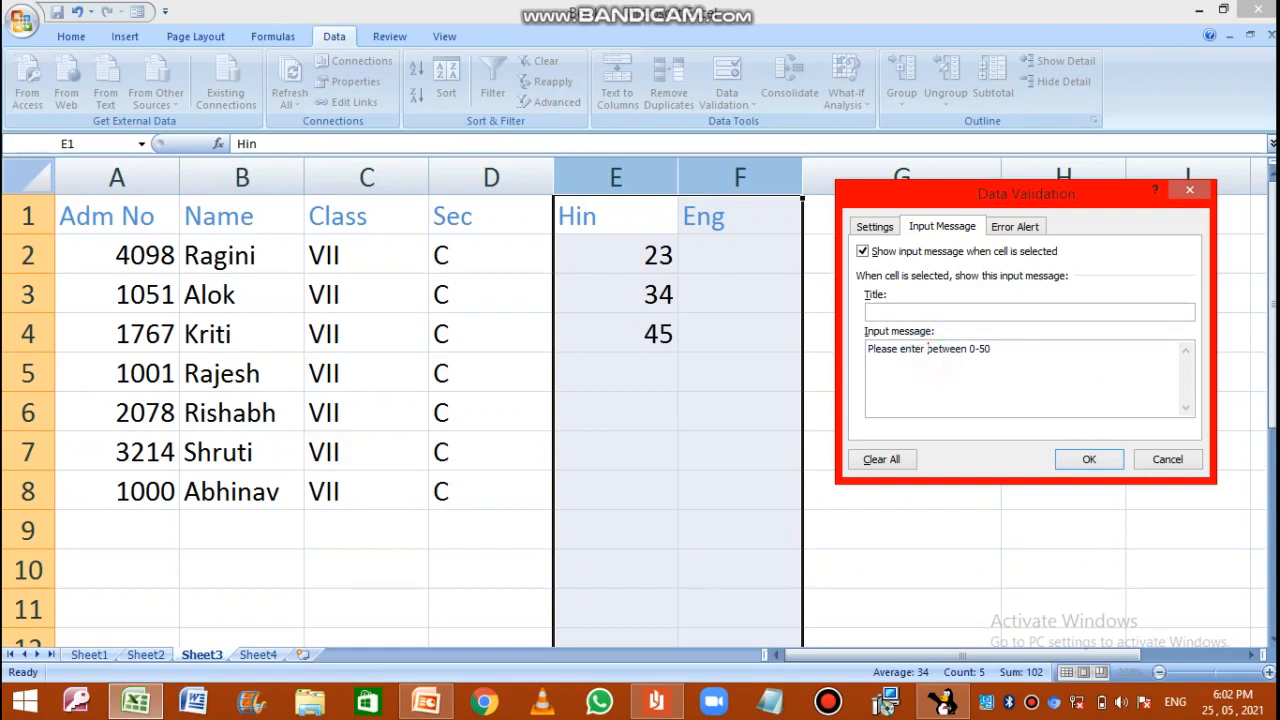
type("marks")
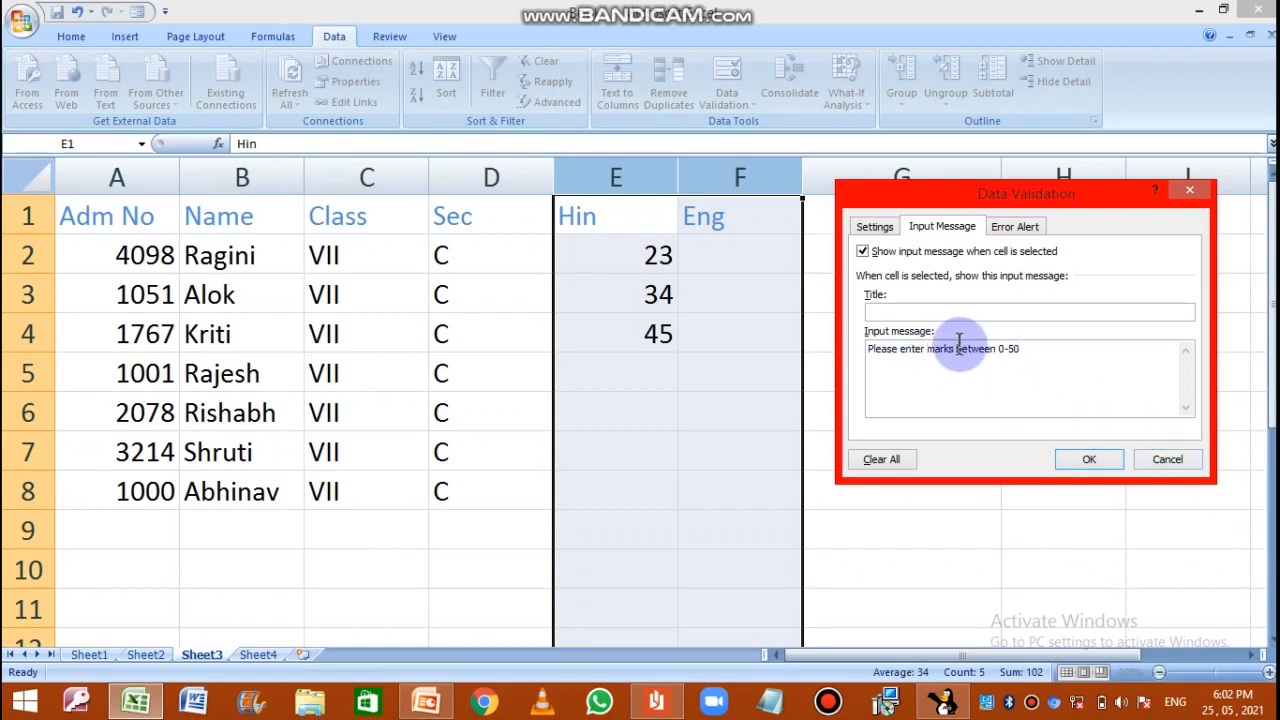
left_click(1072, 456)
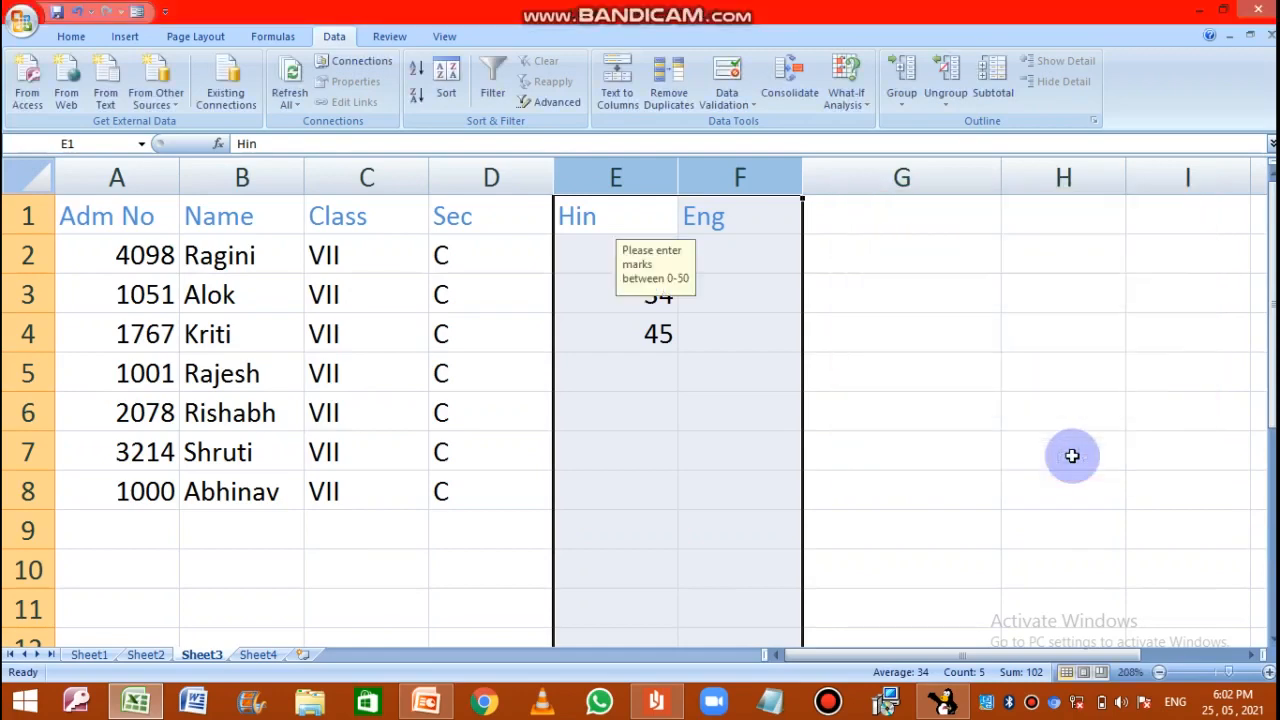
- Select various cells in the Hin and Eng columns to check whether the input message appears
left_click(900, 402)
left_click(607, 218)
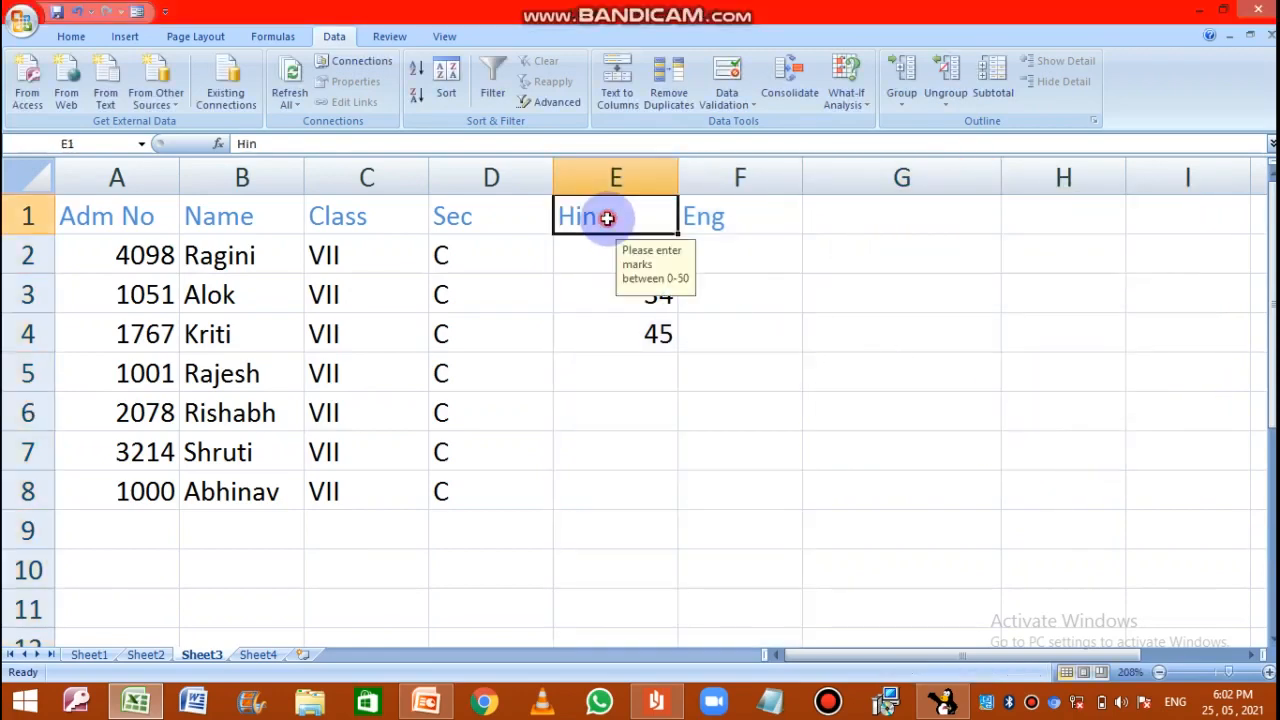
left_click(597, 298)
left_click(597, 336)
left_click(596, 368)
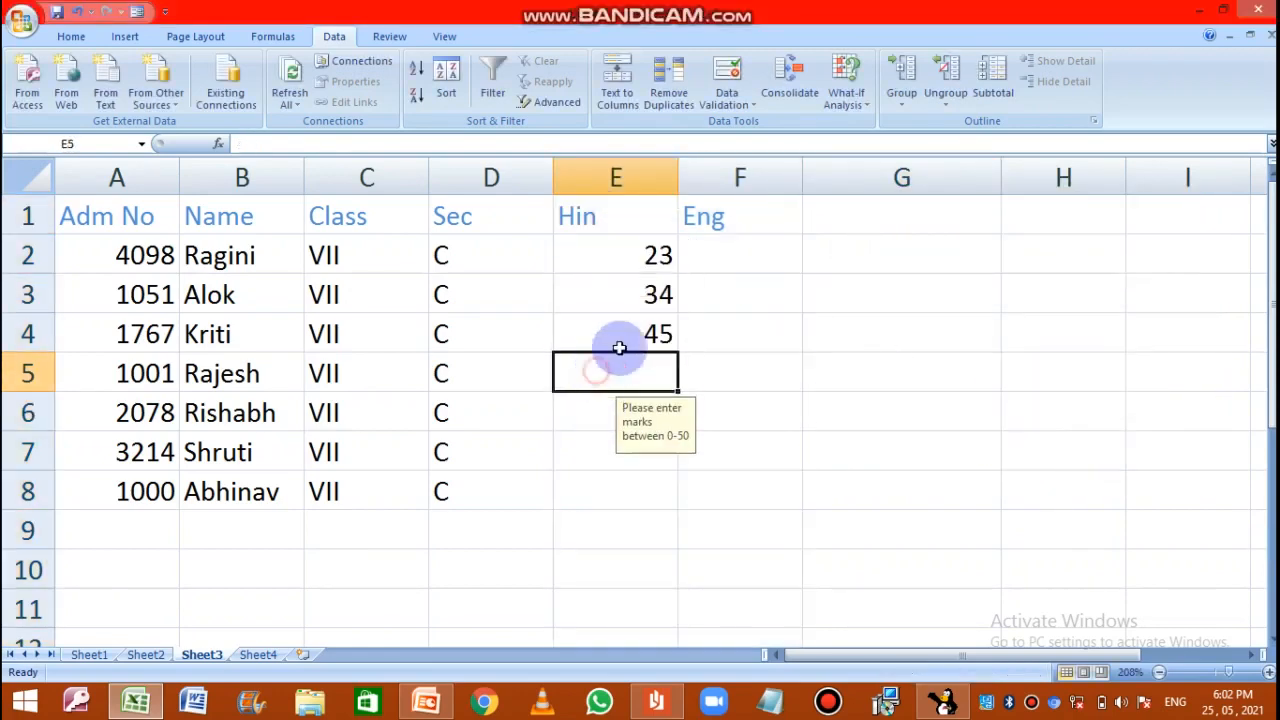
left_click(718, 178)
left_click(738, 328)
left_click(727, 415)
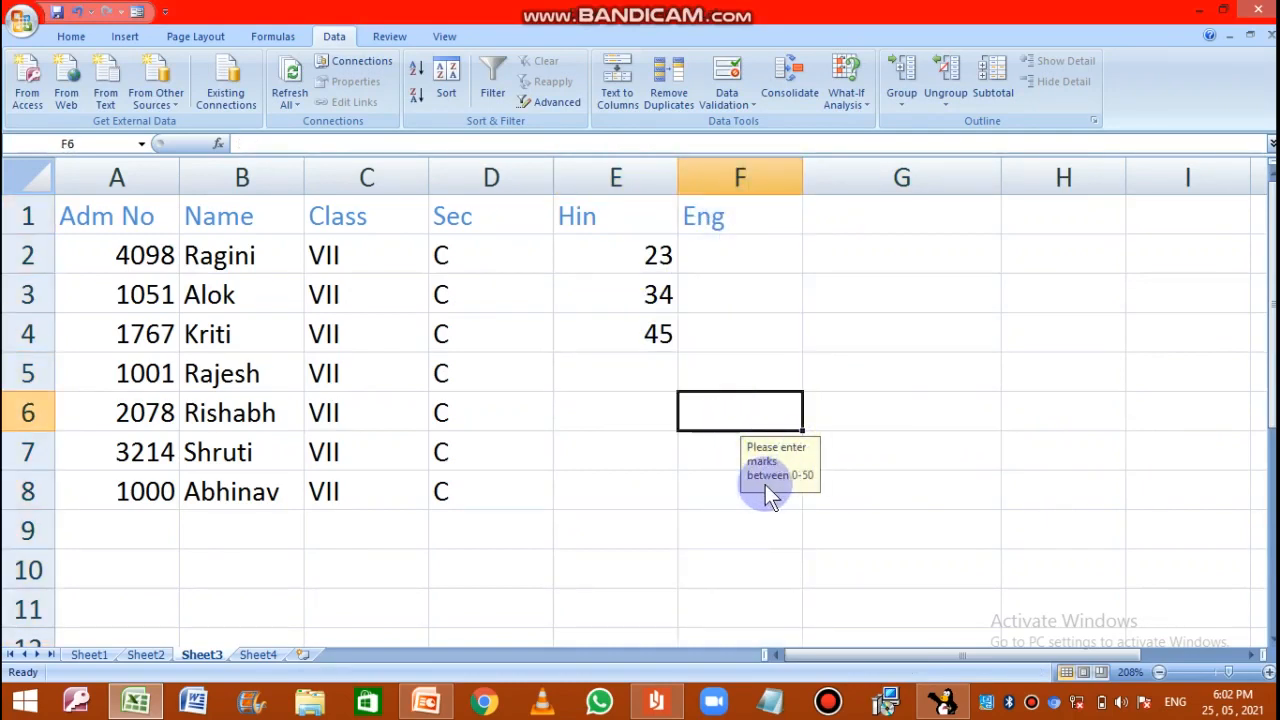
left_click(629, 402)
left_click(623, 329)
left_click(616, 292)
left_click(609, 254)
left_click(610, 318)
left_click(593, 405)
left_click(597, 443)
left_click(580, 493)
left_click(589, 536)
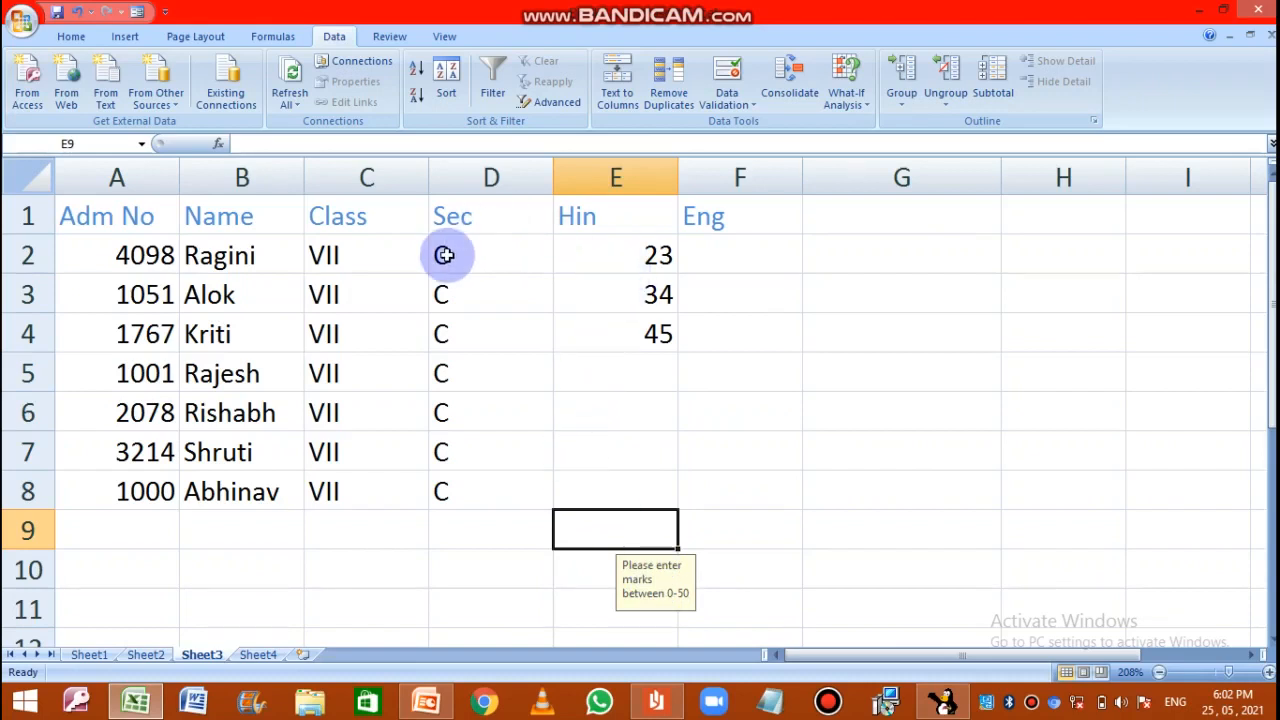
- Check the Class and Sec columns for an input message, and compare with Hin cells E1 and E5
left_click(356, 259)
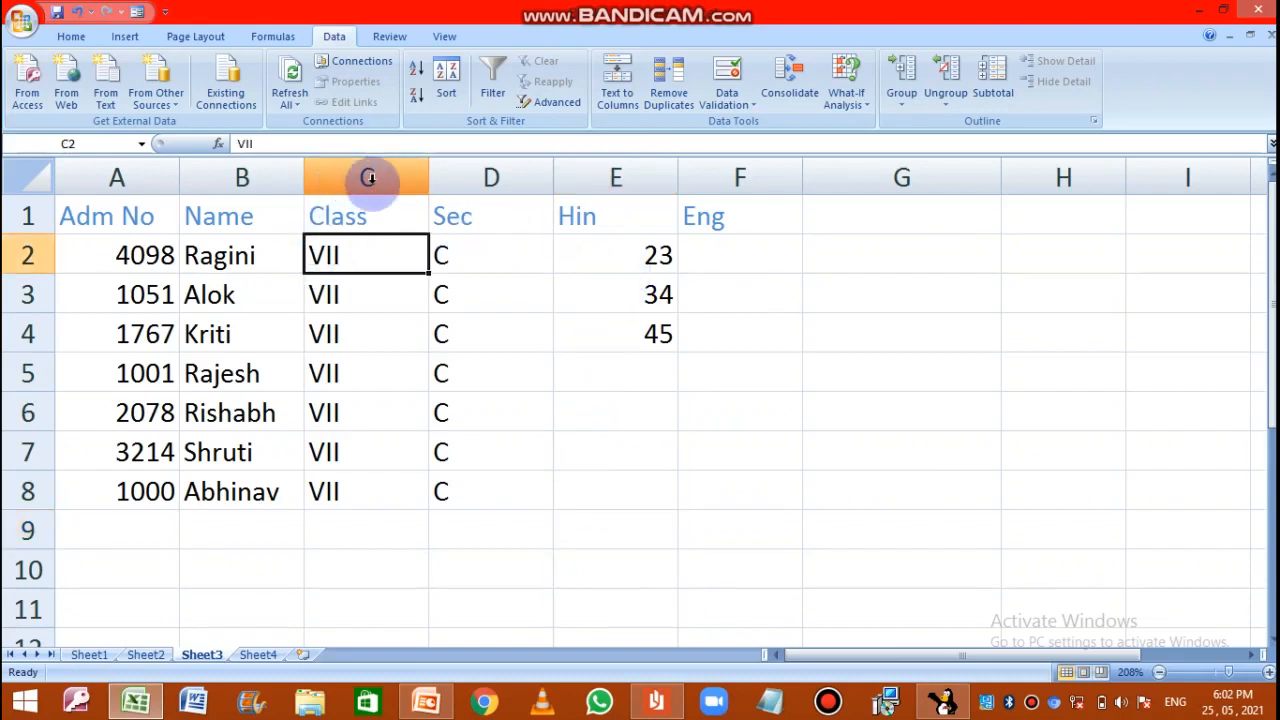
left_click(470, 180)
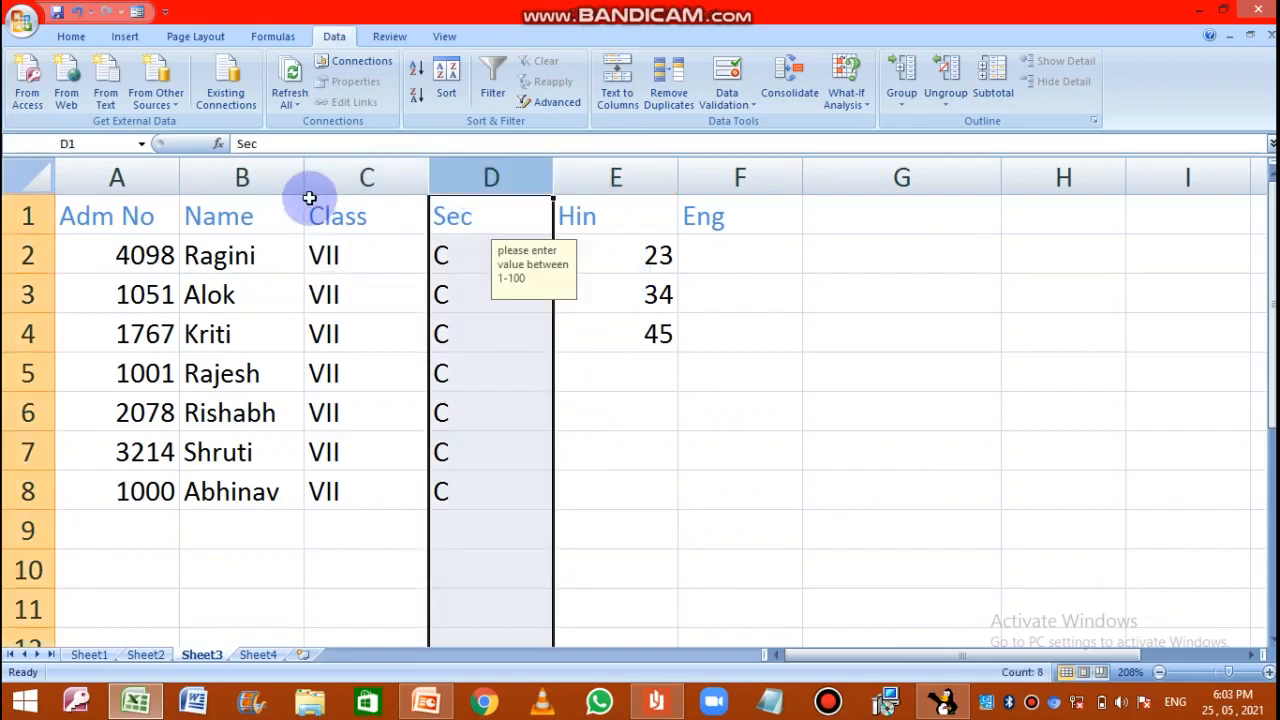
left_click(310, 200)
left_click(670, 197)
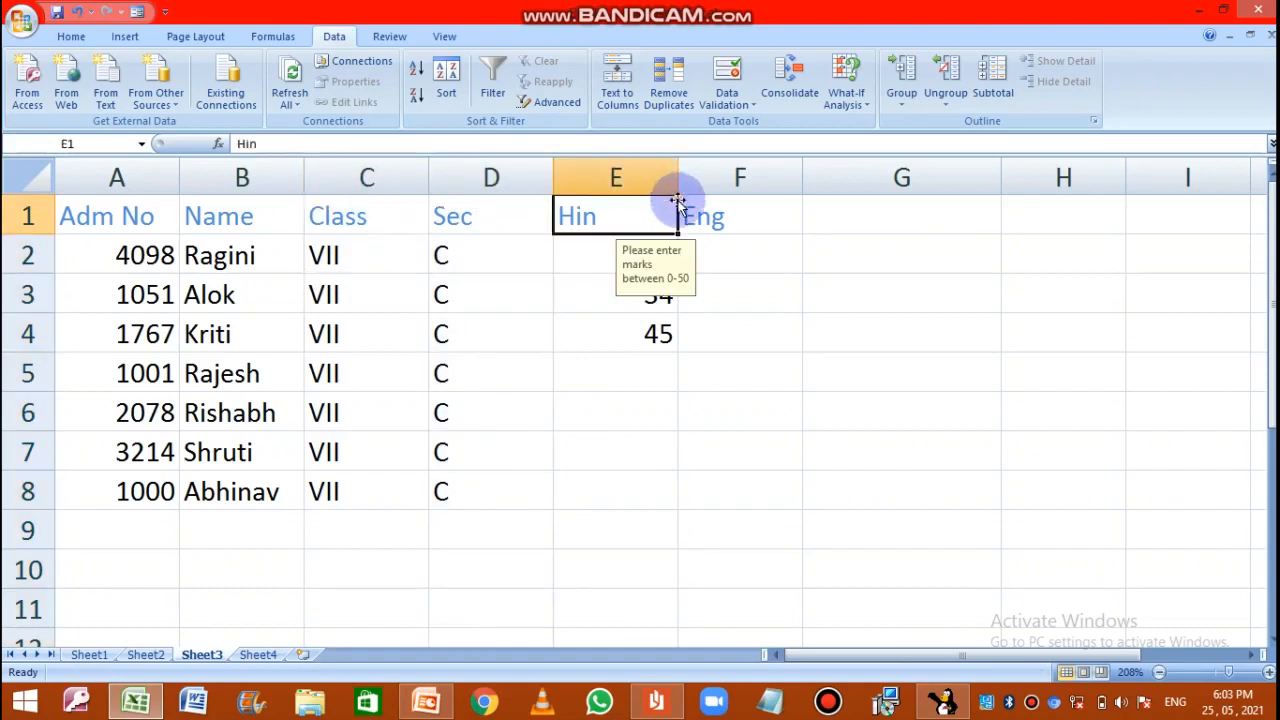
left_click(648, 372)
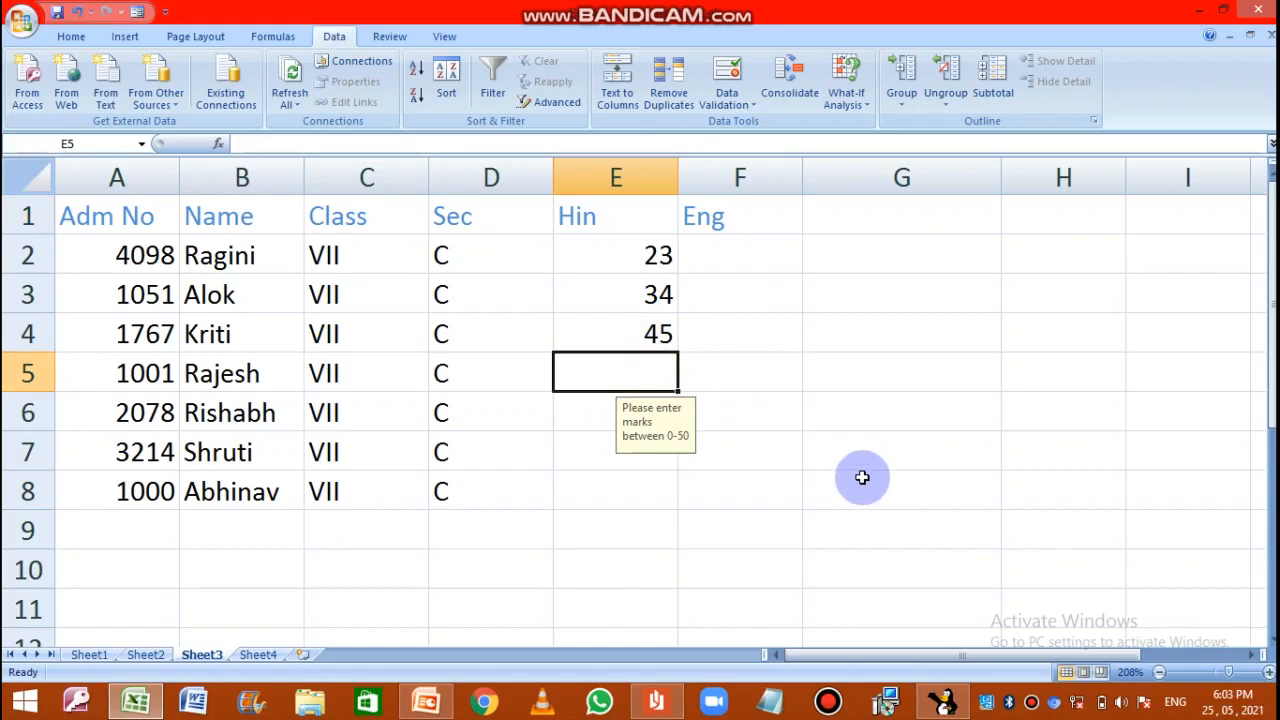
- Enter 12 as the Hin mark in cell E5
type("12")
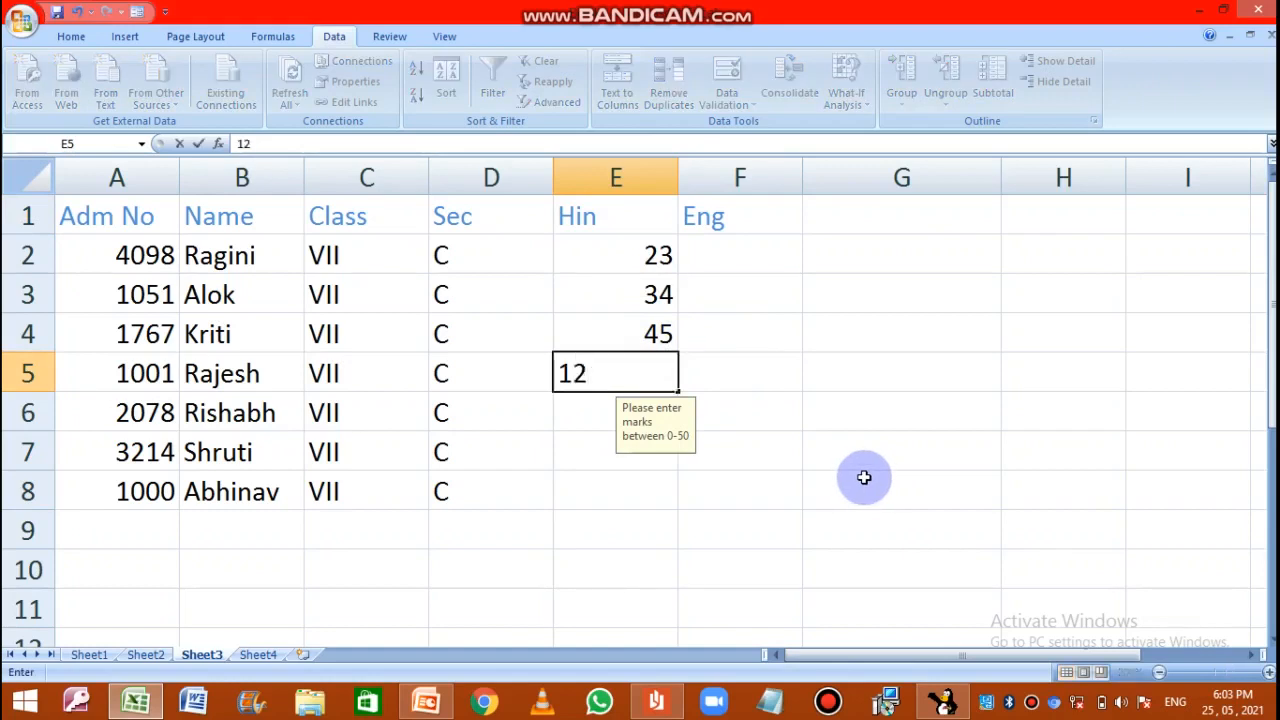
key("Return")
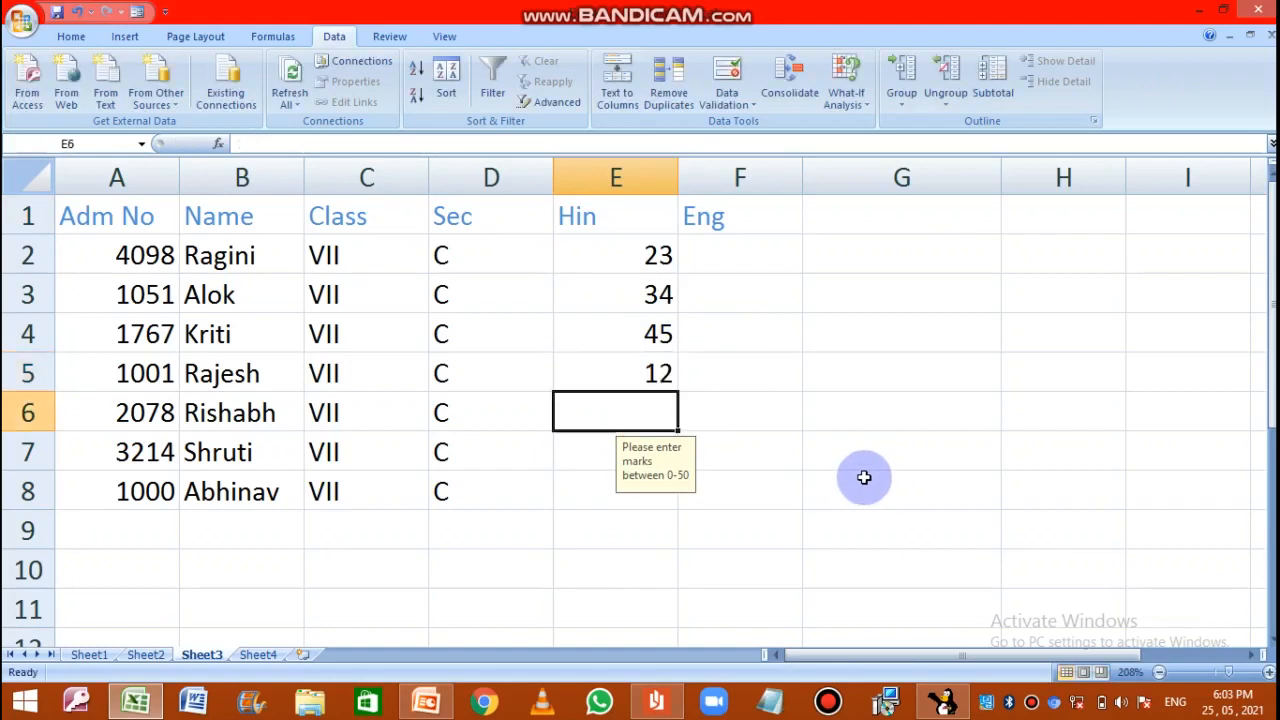
- Test the validation by trying the out-of-range Hin marks 55 and 500 in cell E6, choosing to retry each time
type("55")
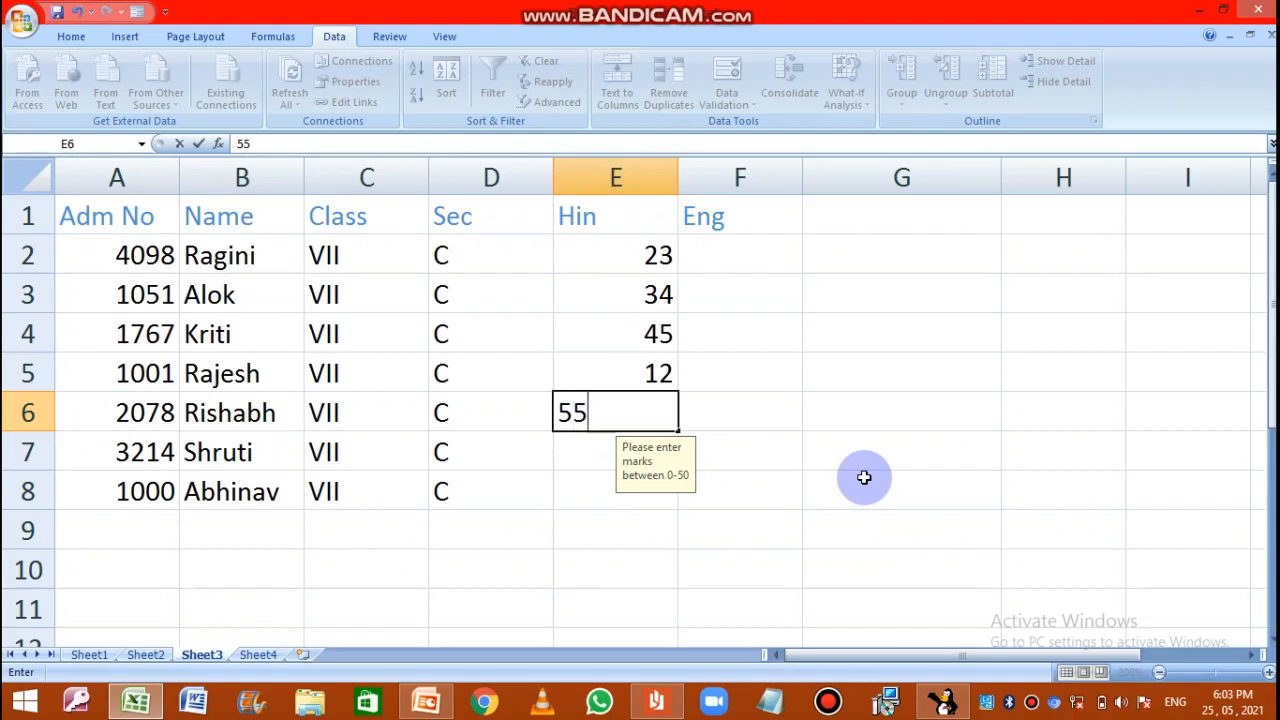
left_click(864, 477)
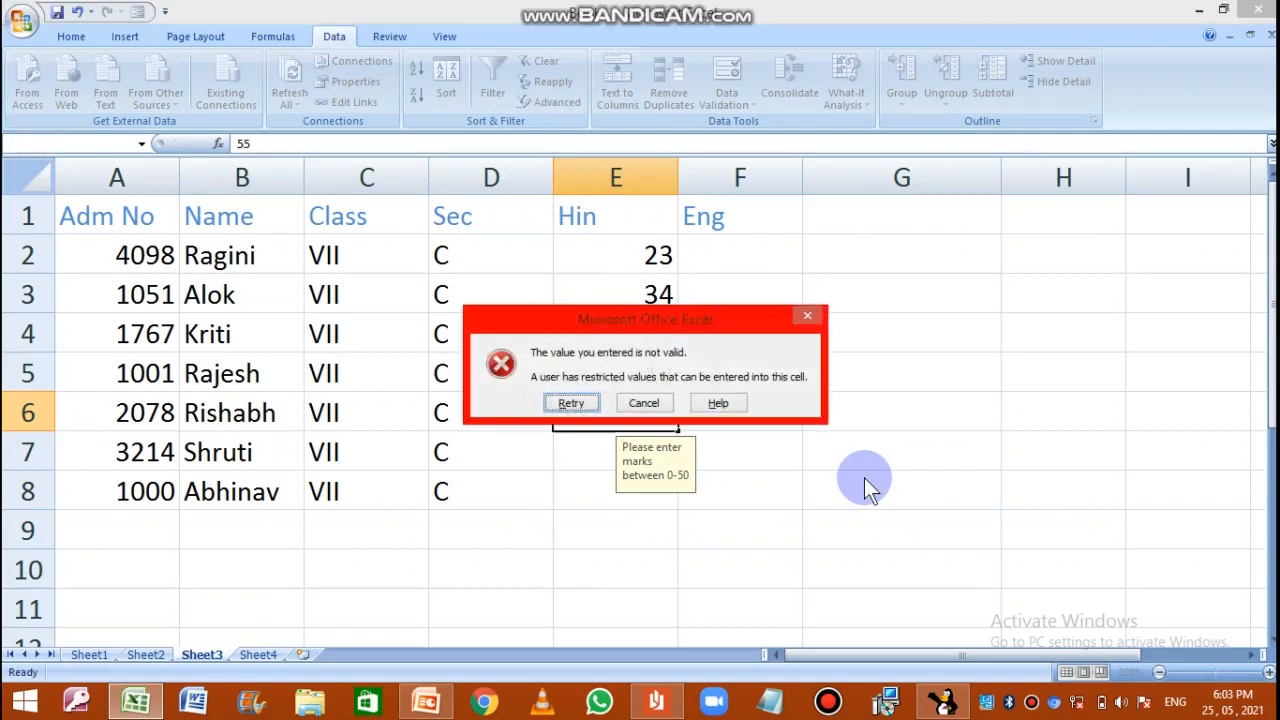
left_click_drag(650, 322, 948, 273)
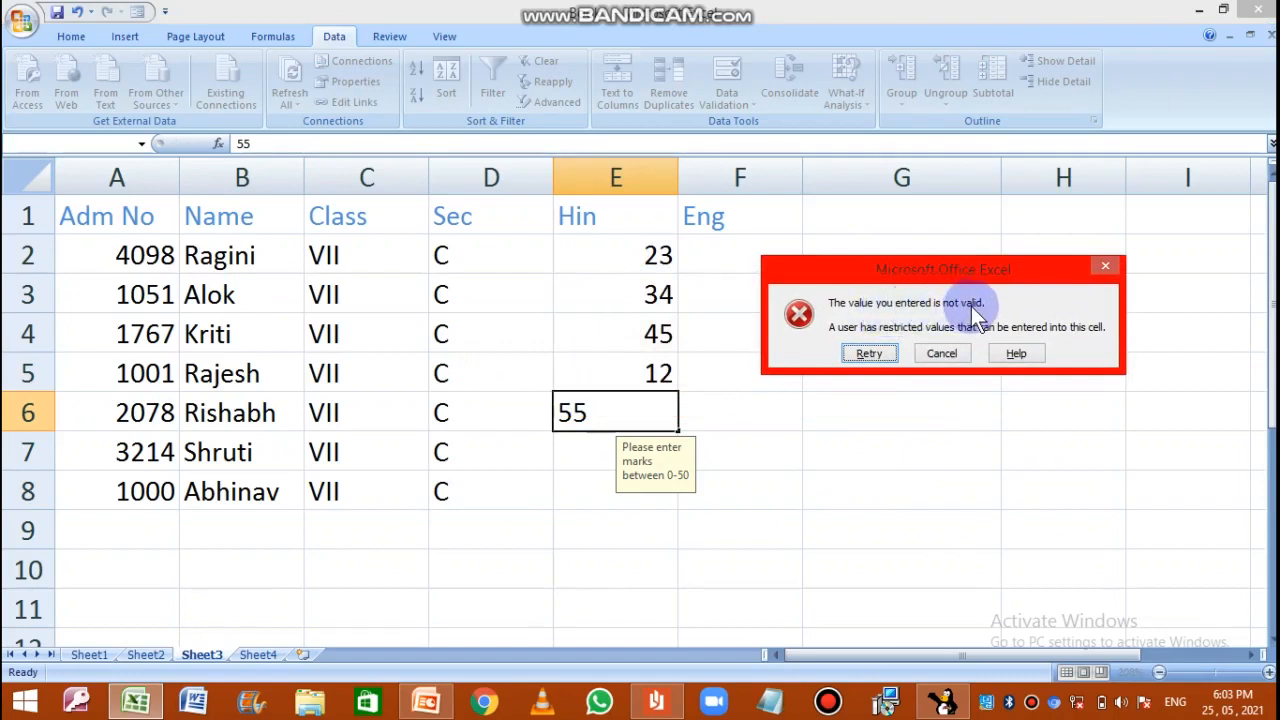
left_click(874, 355)
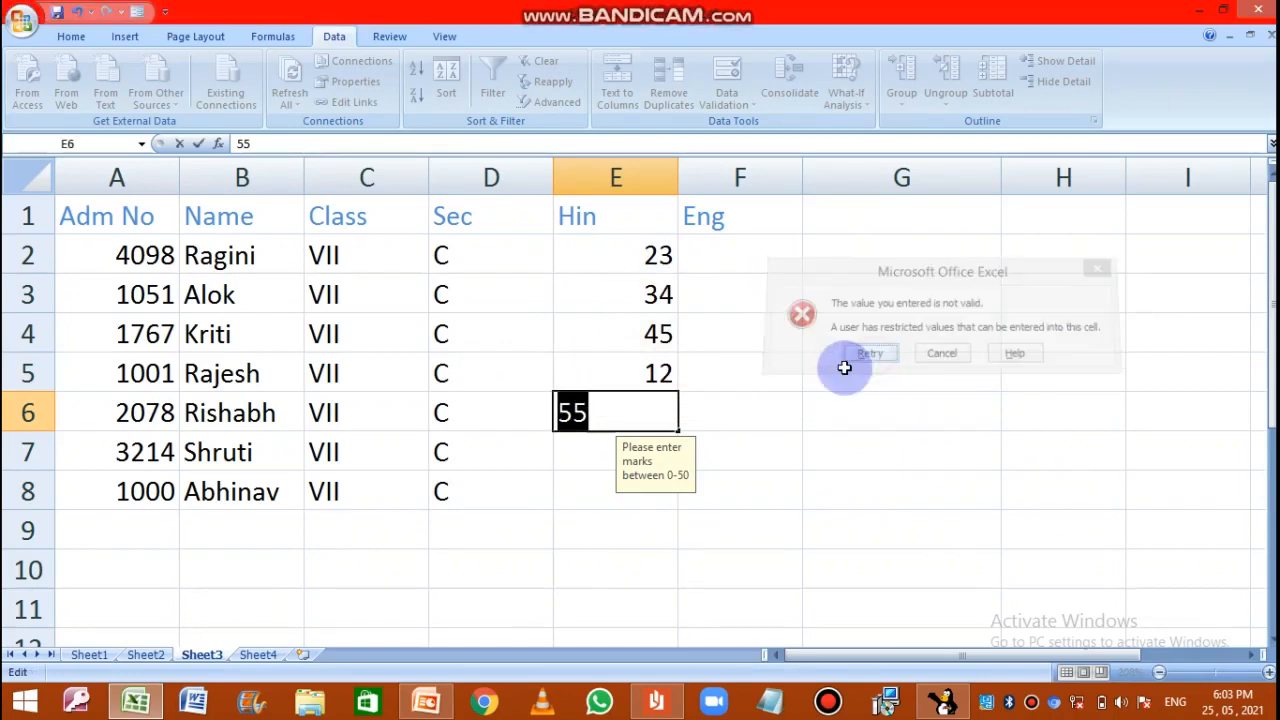
type("500")
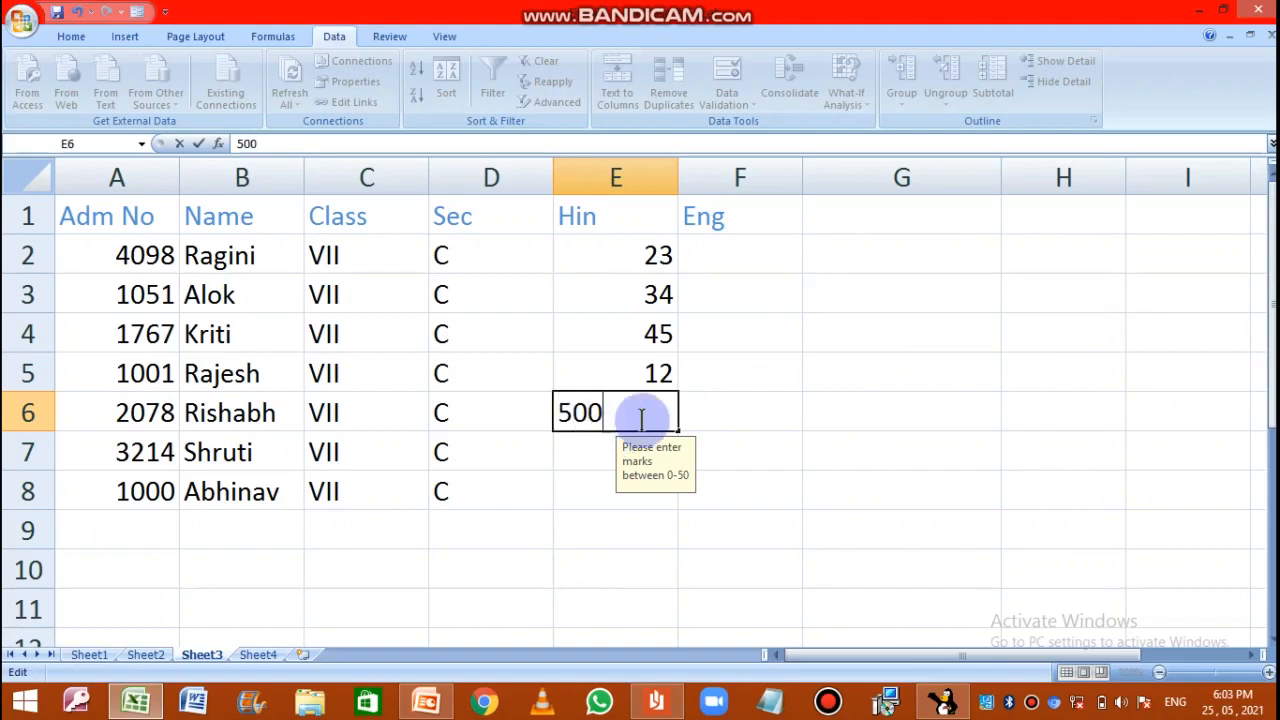
key("Return")
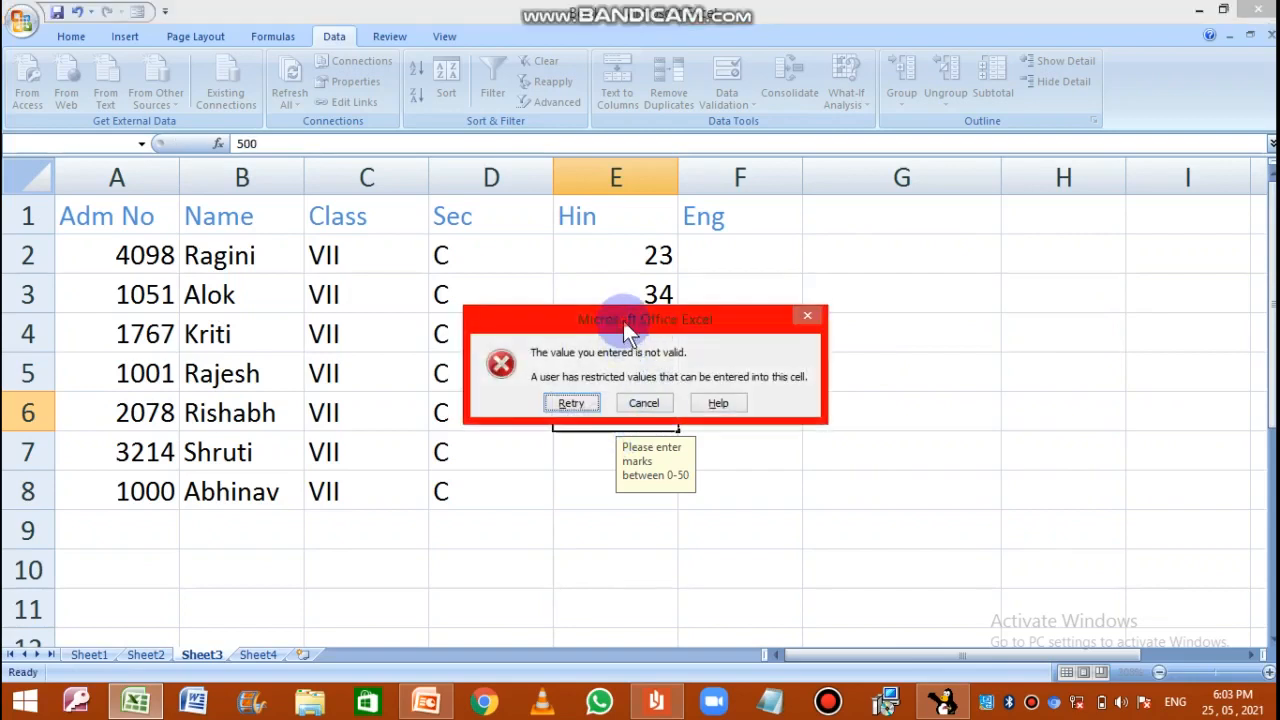
left_click_drag(623, 321, 921, 316)
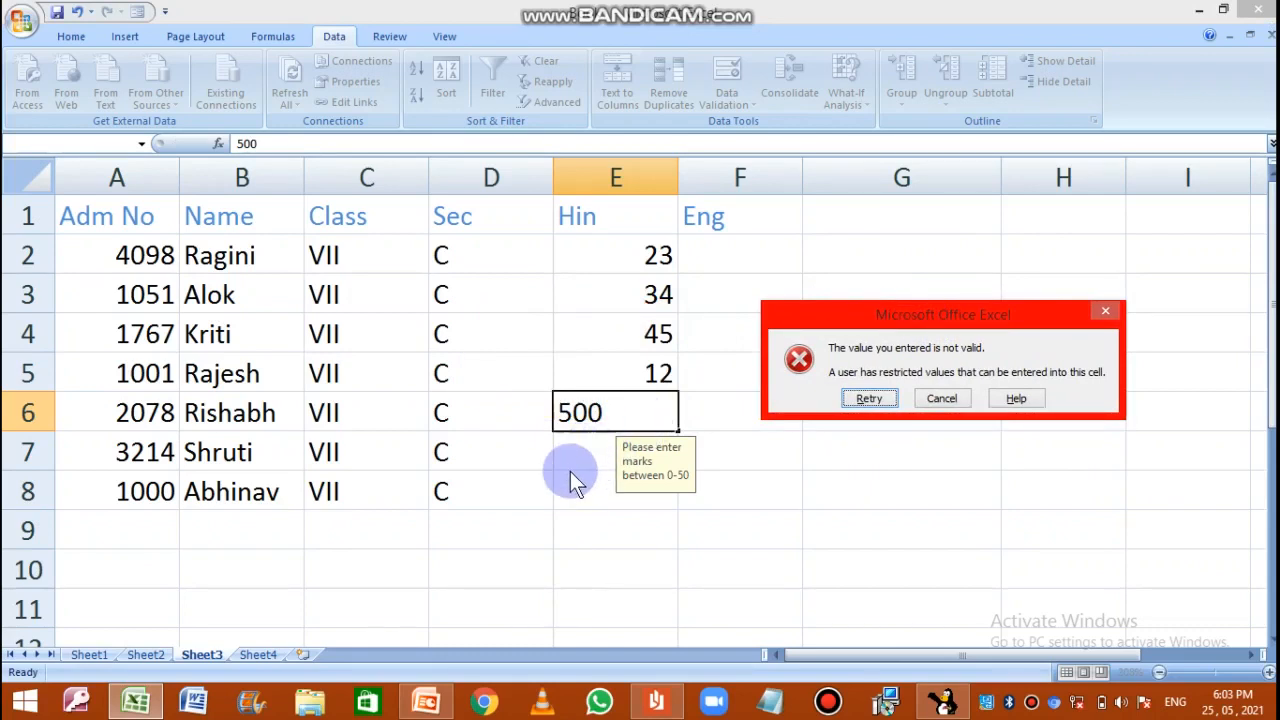
left_click(869, 398)
- Clear the rejected entry in cell E6 and enter 38 as the Hin mark
key("BackSpace")
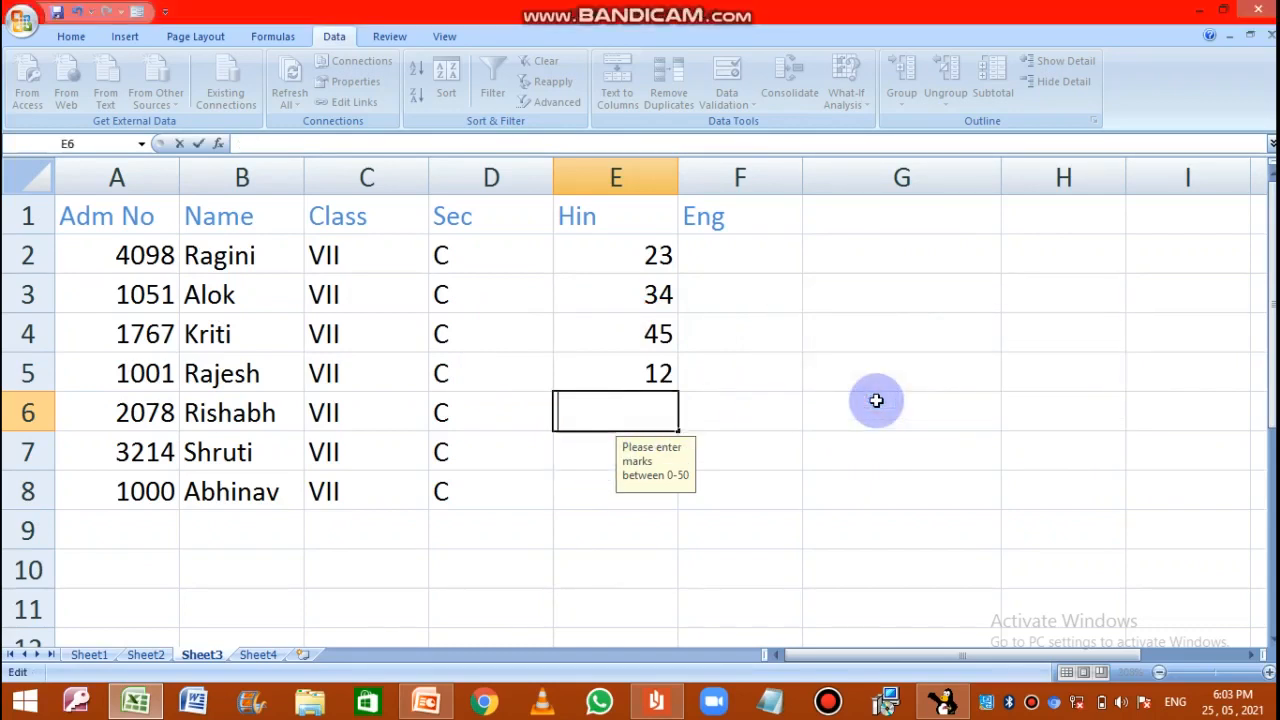
type("38")
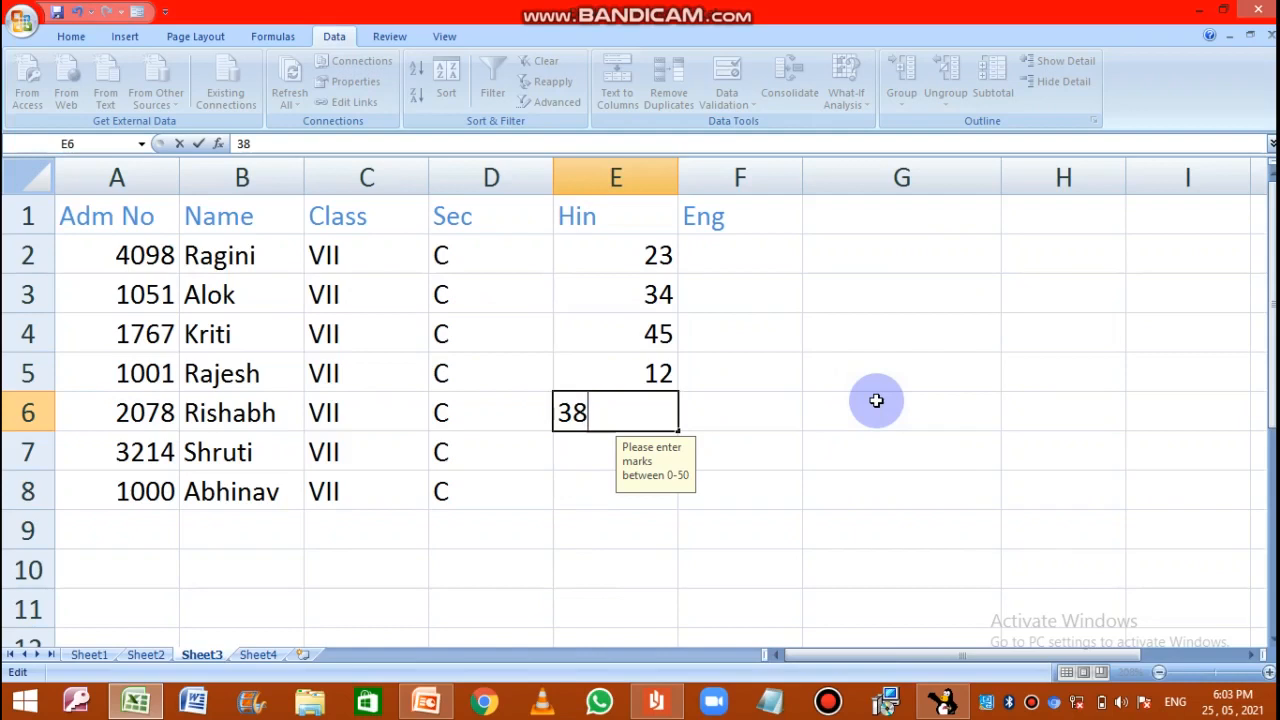
key("Return")
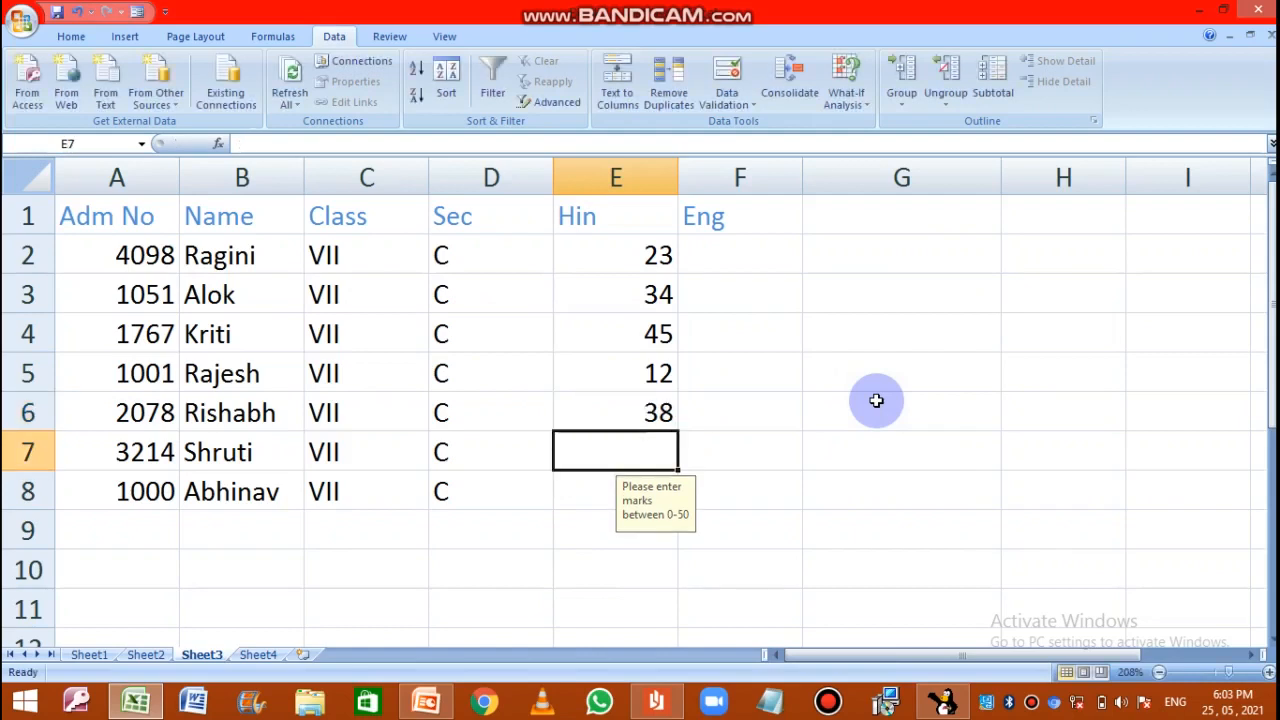
- Enter the Eng marks 23 in cell F2 and 34 in cell F3
left_click(710, 255)
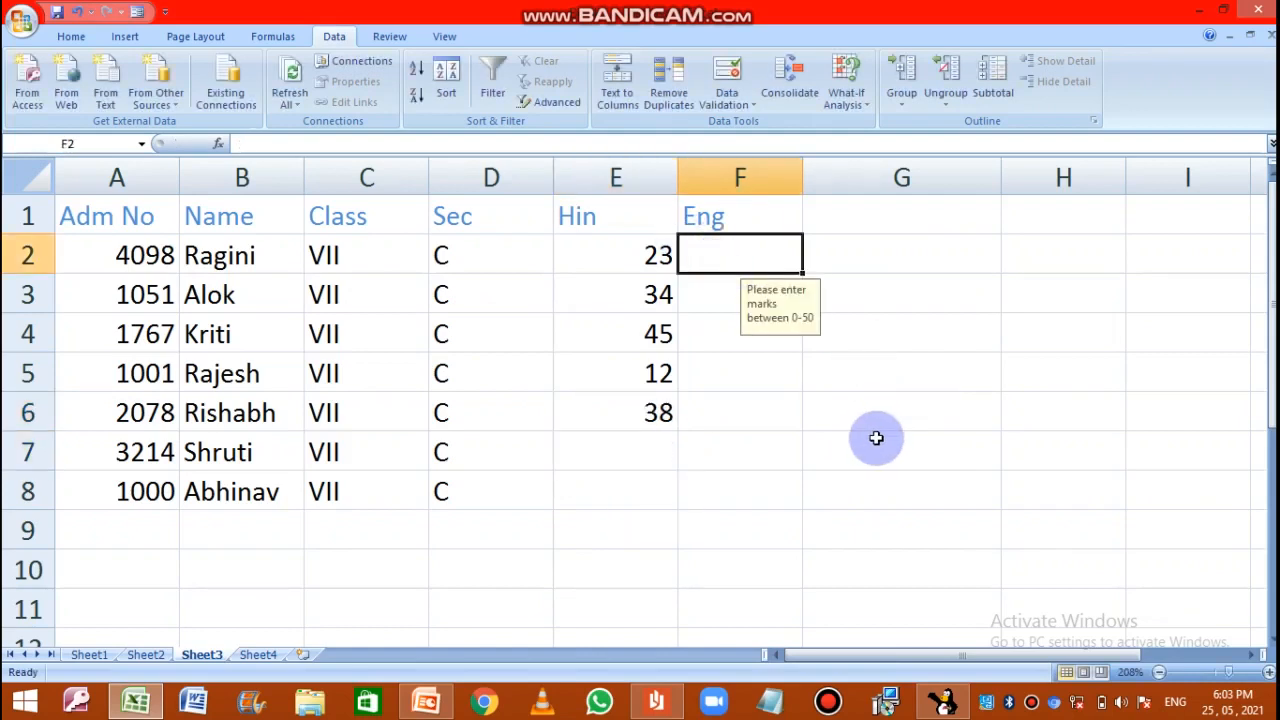
type("23")
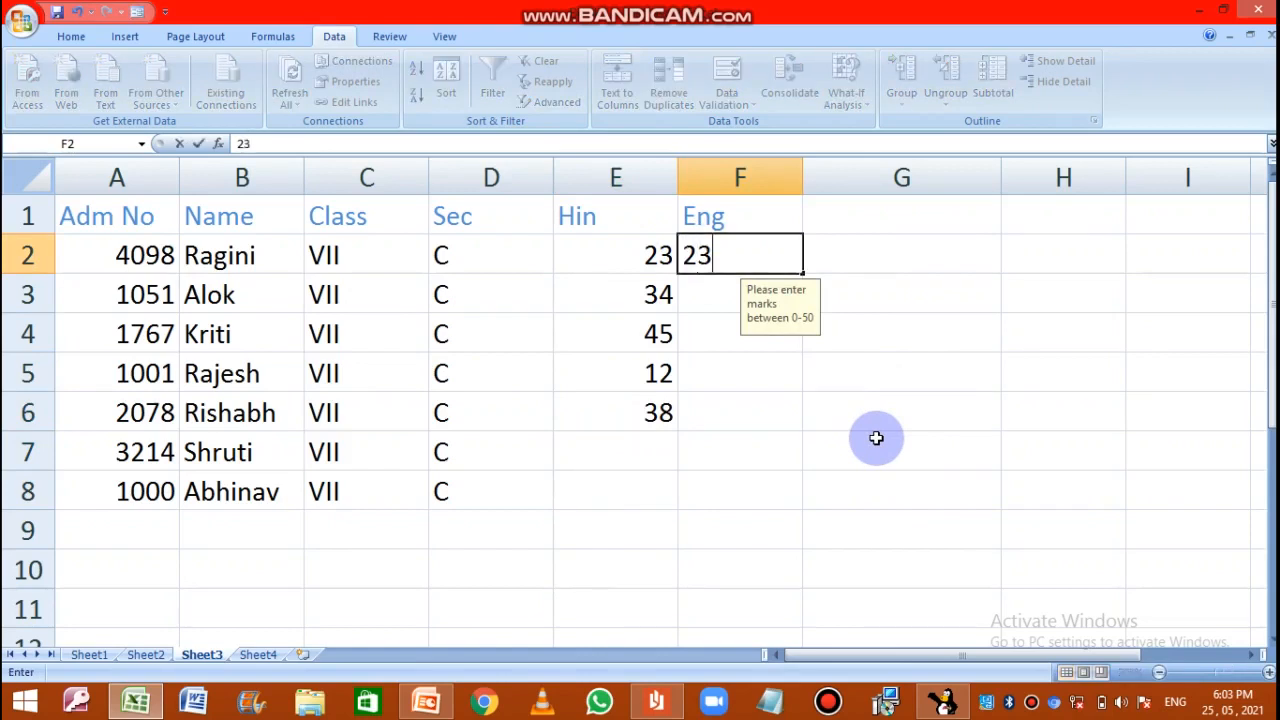
key("Return")
type("34")
key("Return")
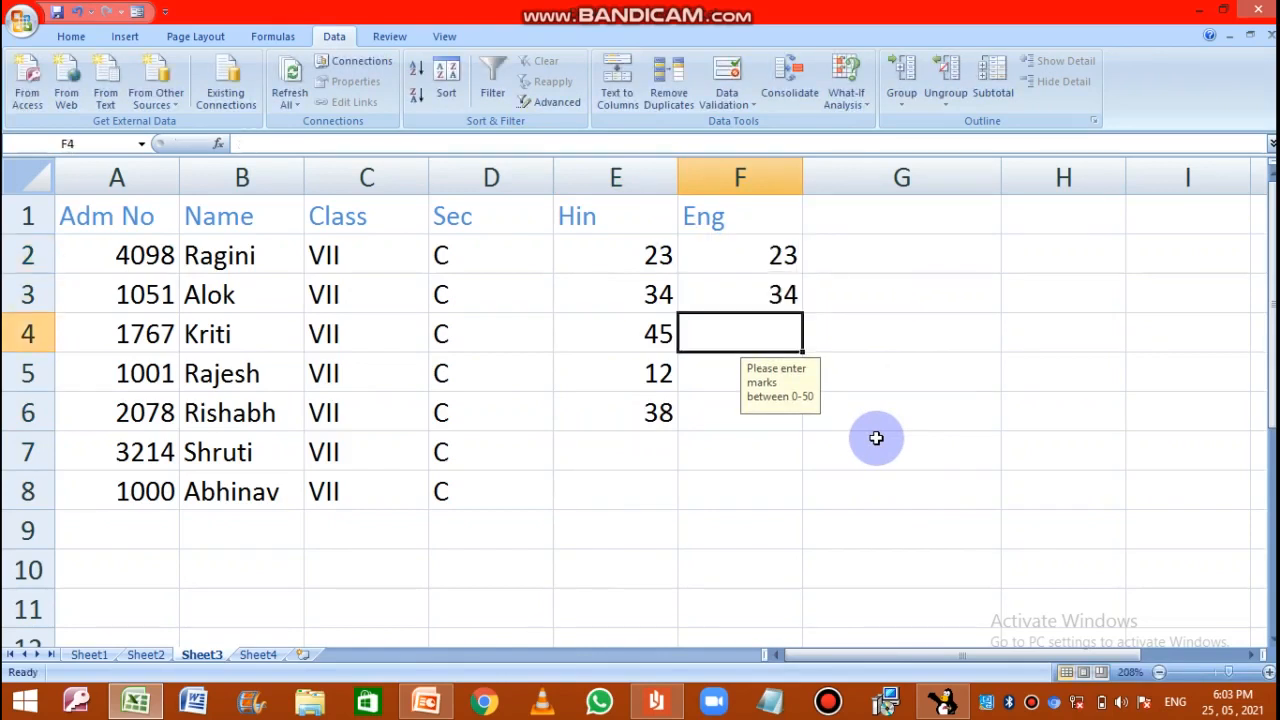
- Test the Eng column's validation by trying to enter 444 in cell F4, keeping the cell in view
type("444")
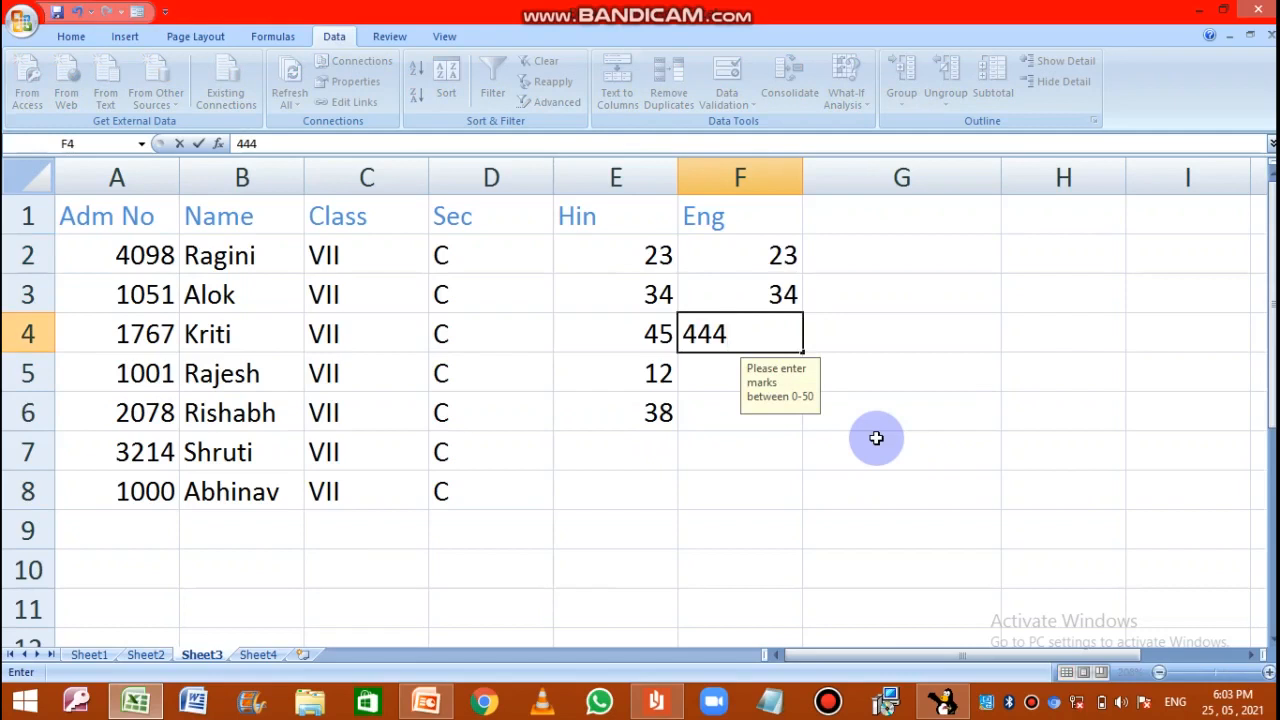
key("Return")
left_click_drag(671, 325, 1045, 331)
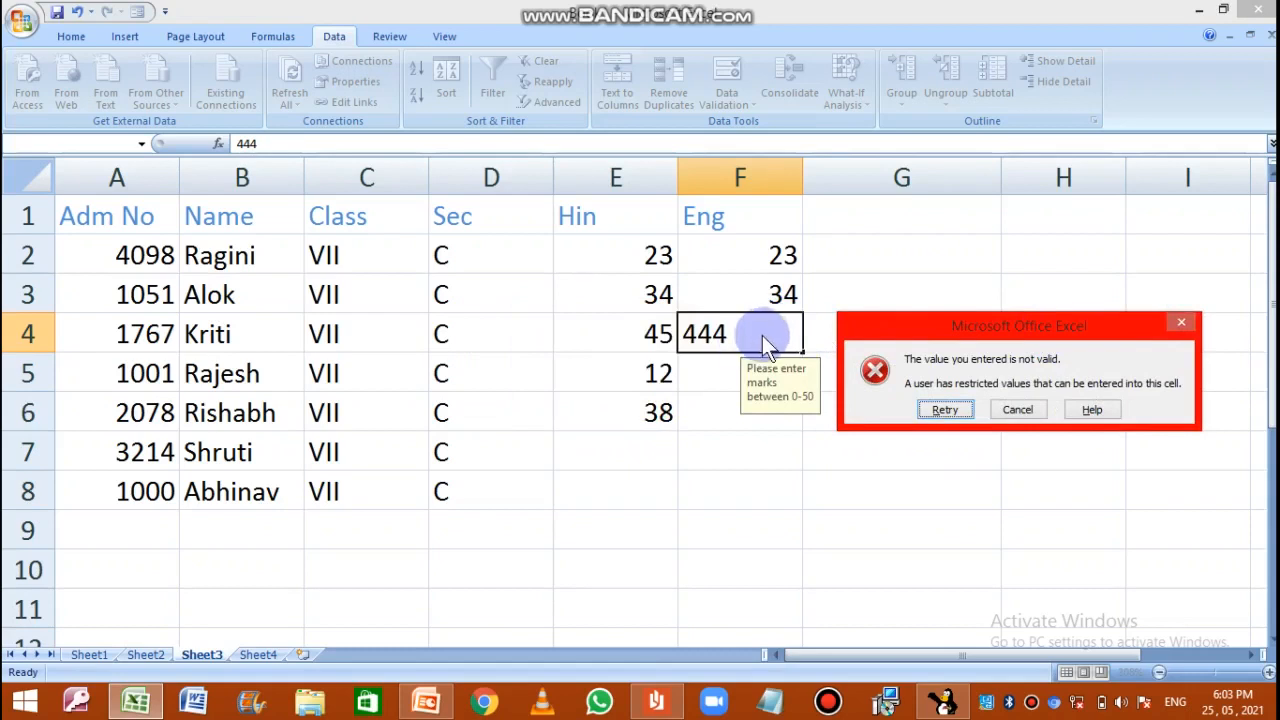